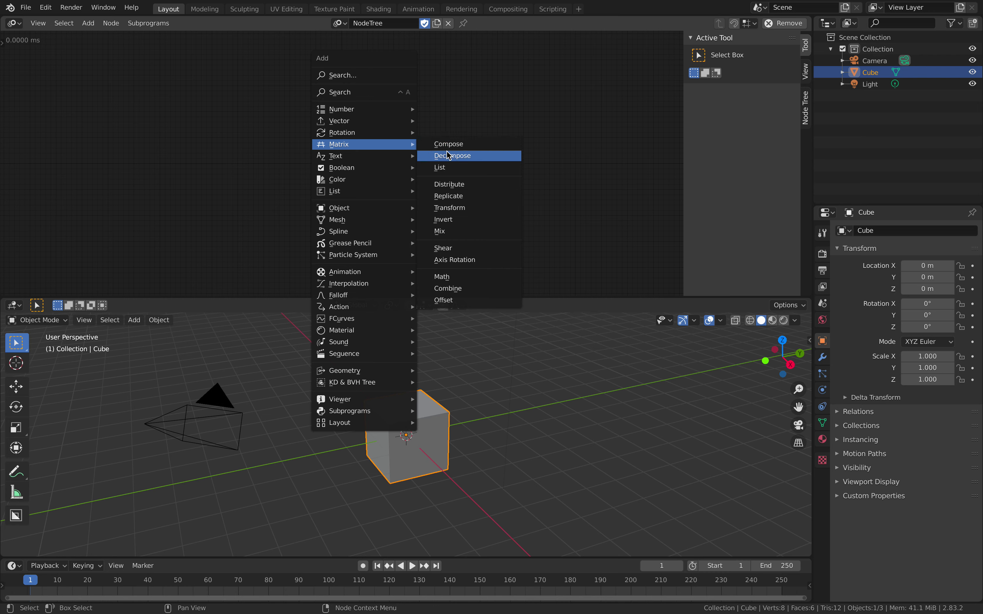
# Step: Add an Animate Float node to the node tree and place it in the empty node editor
pyautogui.moveTo(377, 161)
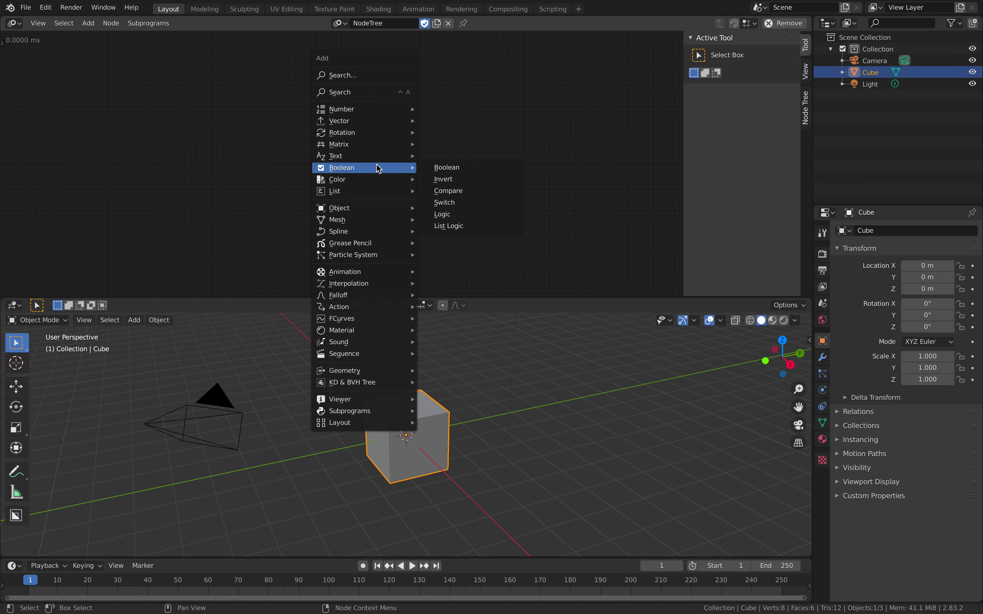
pyautogui.moveTo(405, 216)
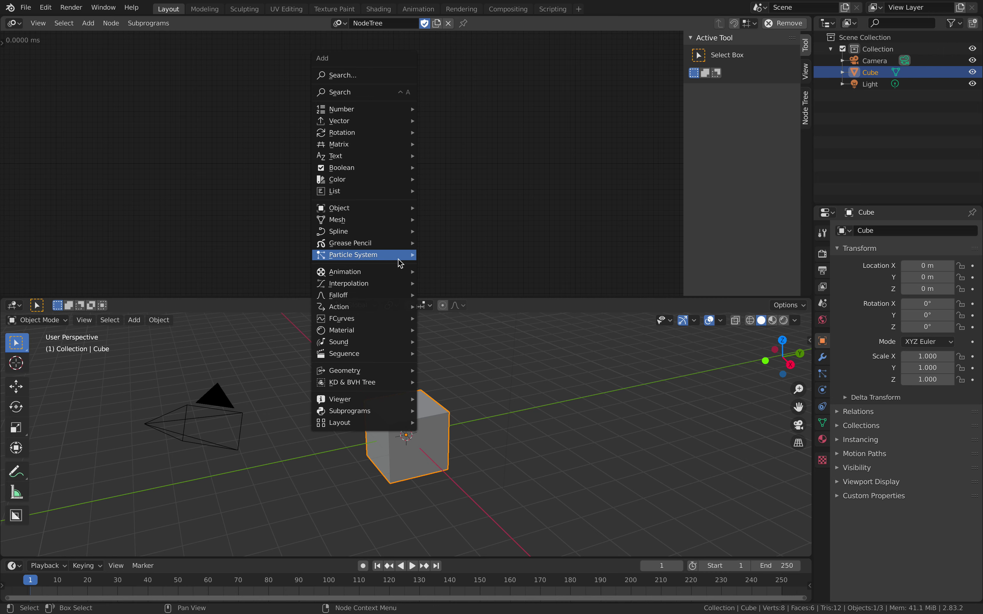
pyautogui.moveTo(380, 273)
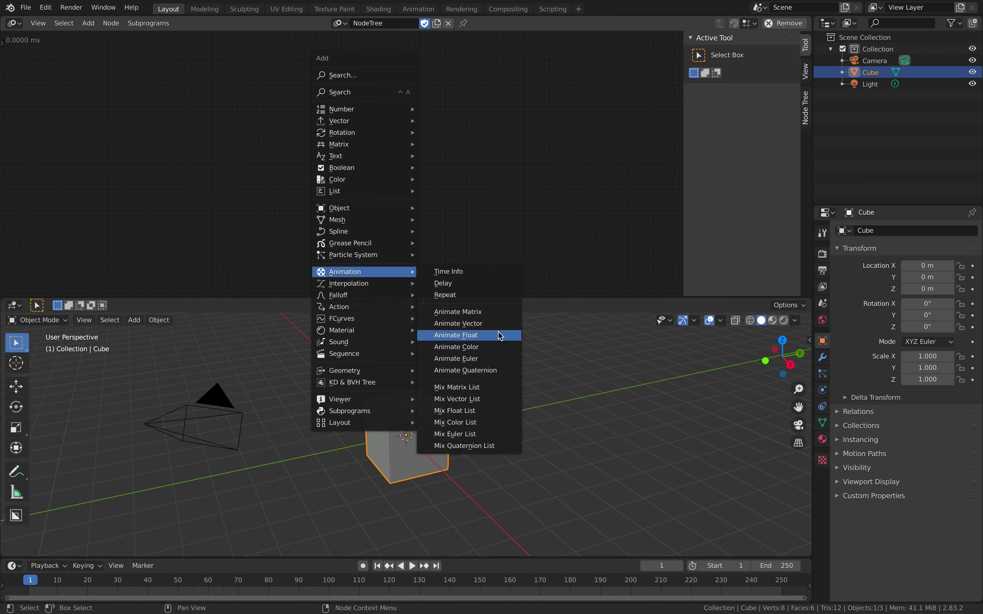
pyautogui.click(478, 340)
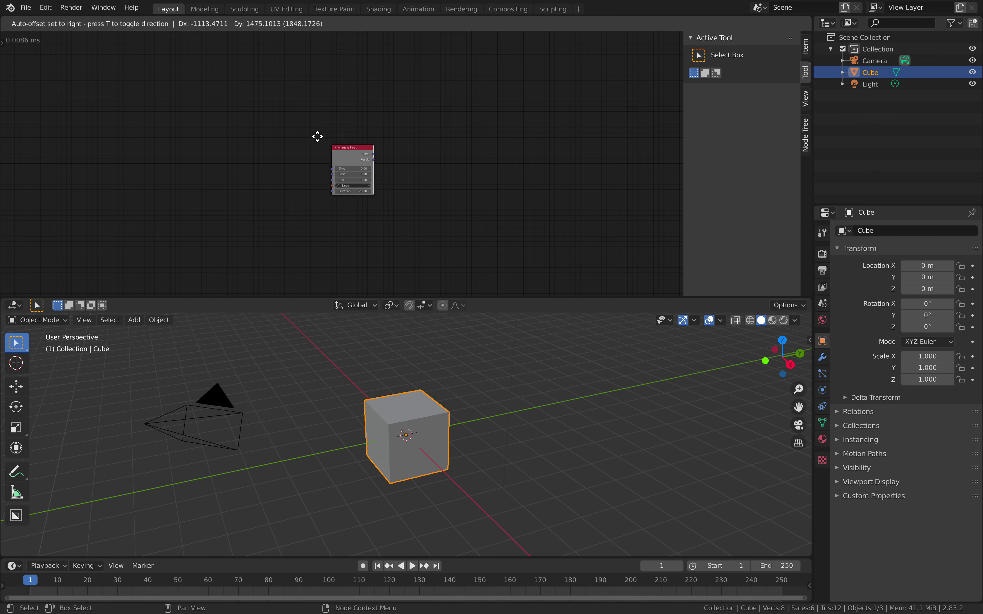
pyautogui.click(334, 142)
pyautogui.scroll(3, 333, 141)
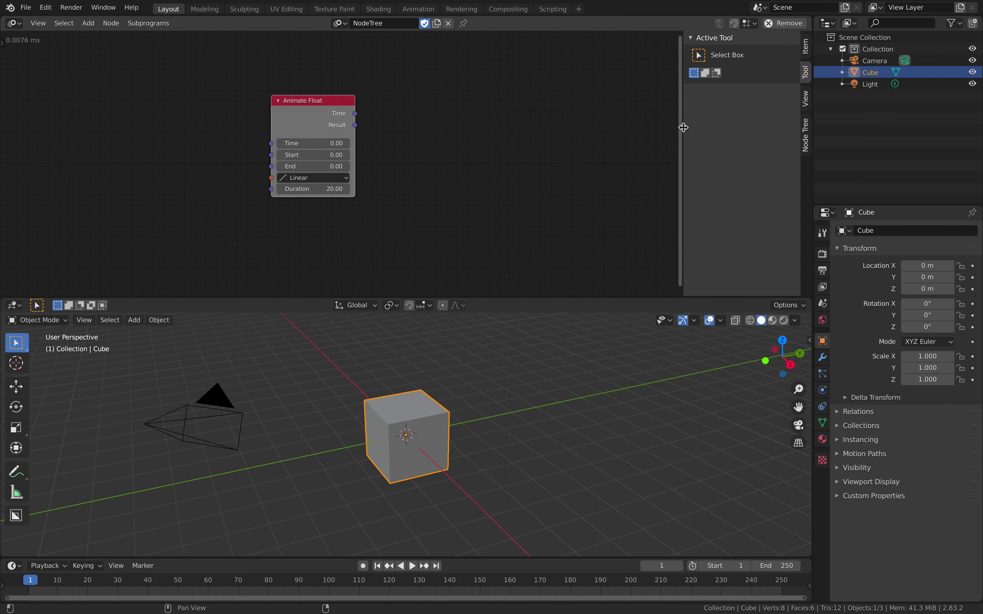
# Step: Hide the node editor's sidebar and enlarge the 3D viewport below it slightly
pyautogui.moveTo(684, 129); pyautogui.dragTo(842, 130)
pyautogui.moveTo(548, 378); pyautogui.dragTo(435, 373, button='middle')
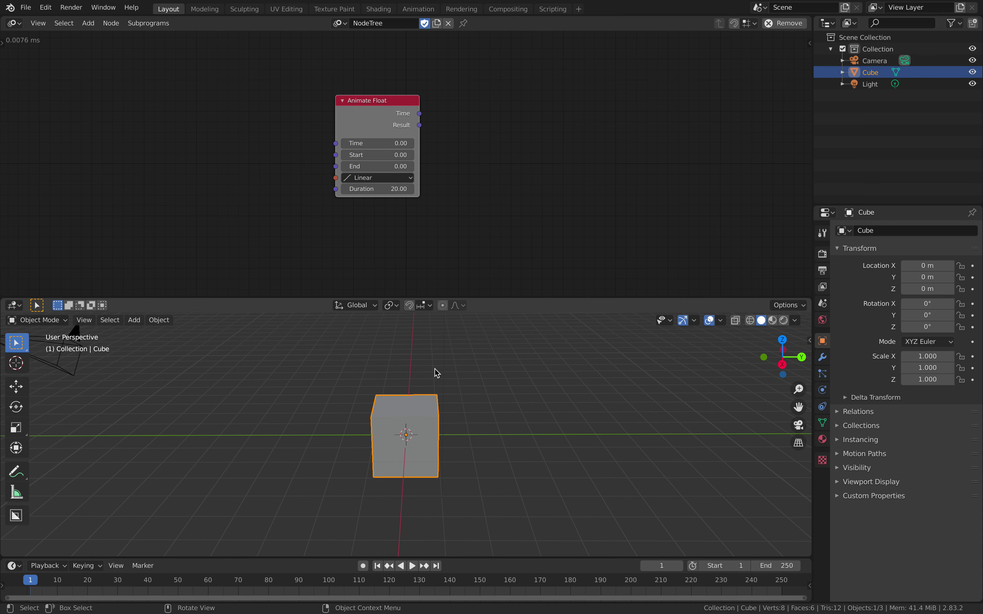
pyautogui.moveTo(435, 369); pyautogui.dragTo(481, 372, button='middle')
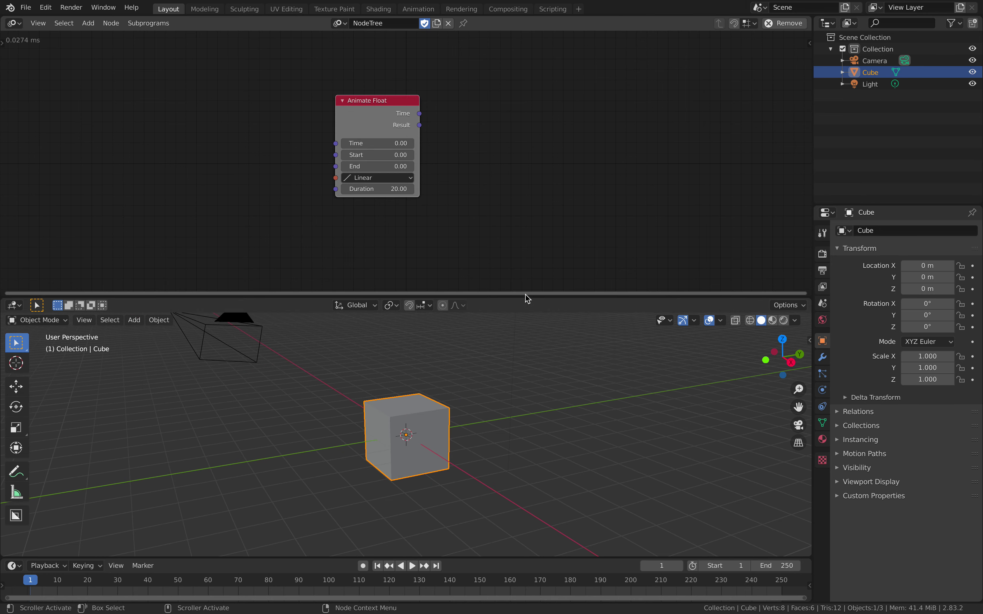
pyautogui.moveTo(525, 294); pyautogui.dragTo(524, 273)
# Step: Delete the cube, camera and light so the 3D scene is empty
pyautogui.scroll(-3, 460, 367)
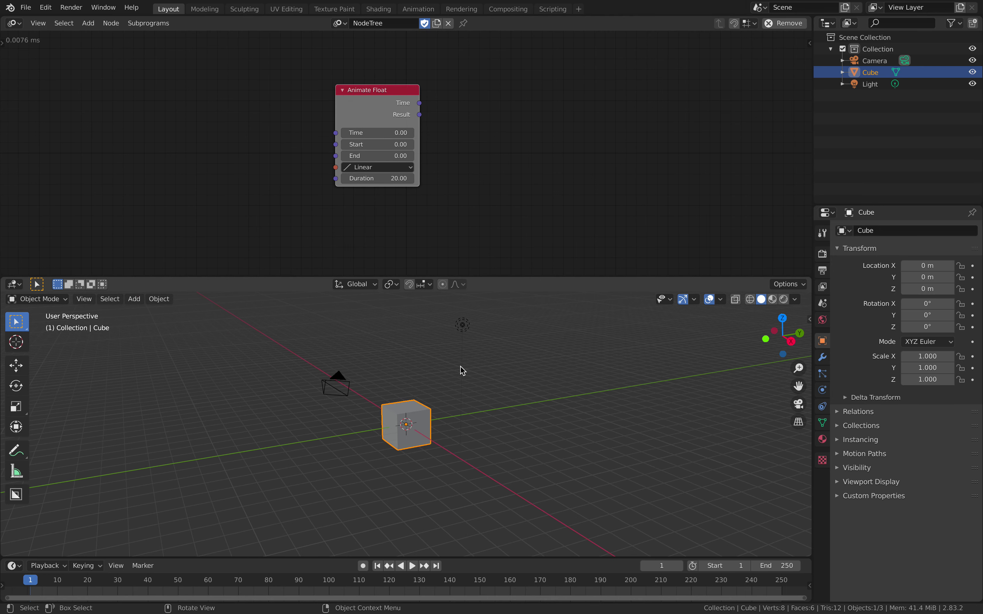
pyautogui.press('a')
pyautogui.press('x')
pyautogui.click(461, 368)
pyautogui.moveTo(447, 386); pyautogui.dragTo(472, 369, button='middle')
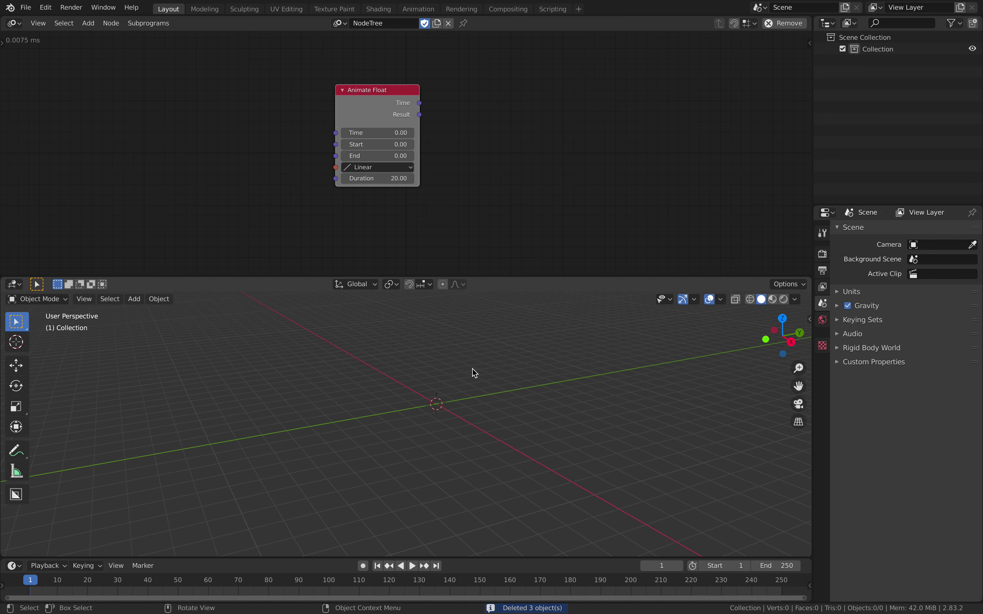
# Step: Set the Animate Float node's End value to 10
pyautogui.scroll(1, 443, 165)
pyautogui.click(378, 156)
pyautogui.click(454, 135)
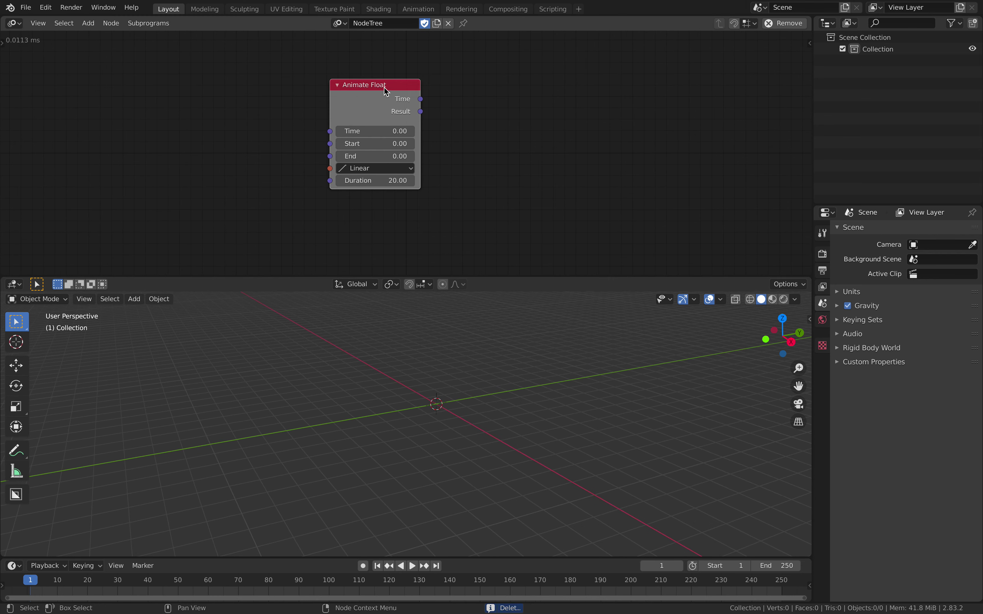
pyautogui.moveTo(386, 82); pyautogui.dragTo(377, 83)
pyautogui.moveTo(475, 96); pyautogui.dragTo(458, 101, button='middle')
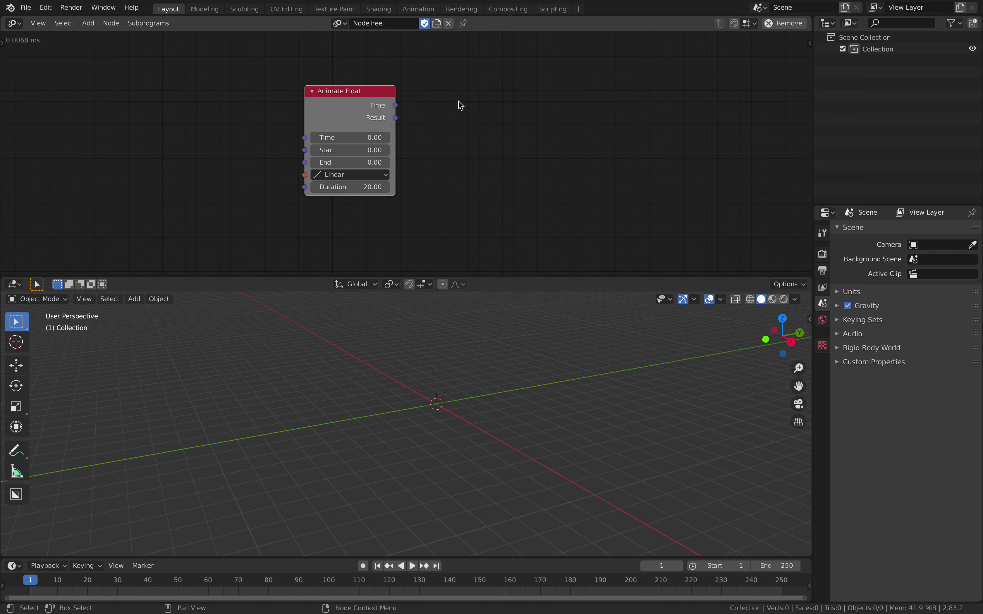
pyautogui.click(358, 166)
pyautogui.write('10')
pyautogui.press('Return')
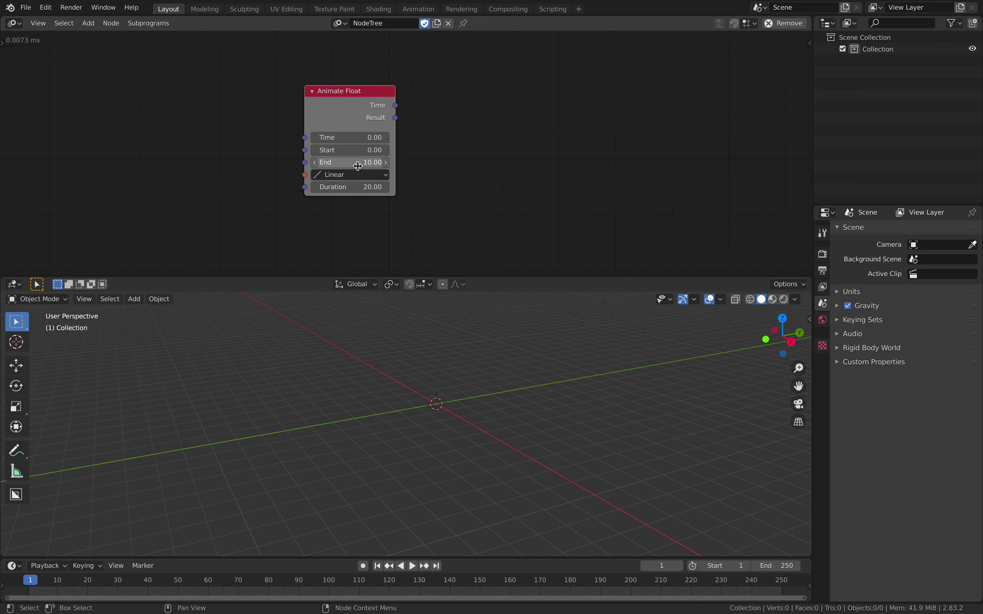
# Step: Add a Viewer node beside Animate Float and connect the Result output to it
pyautogui.scroll(1, 376, 152)
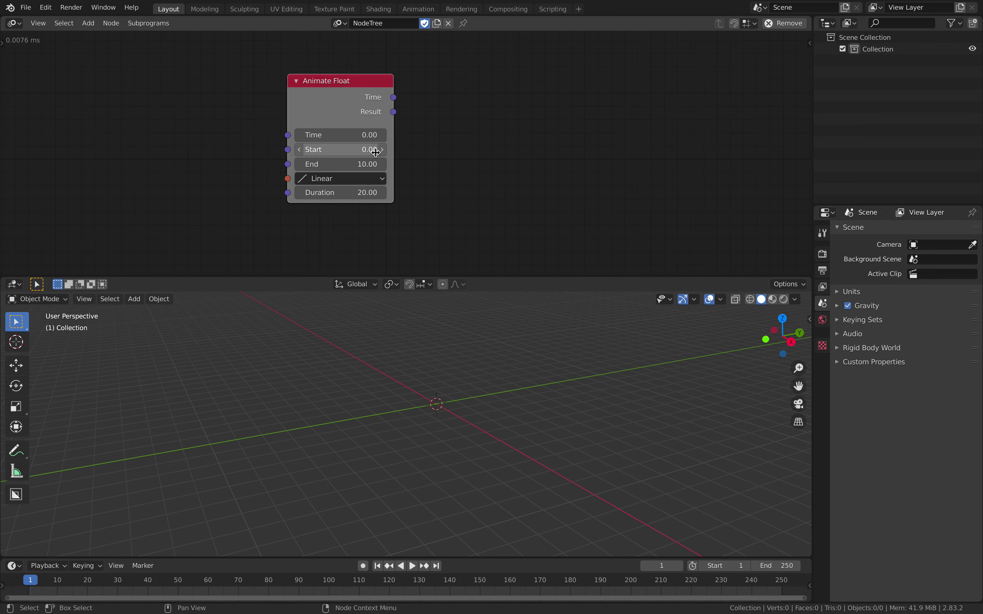
pyautogui.moveTo(395, 139); pyautogui.dragTo(403, 137, button='middle')
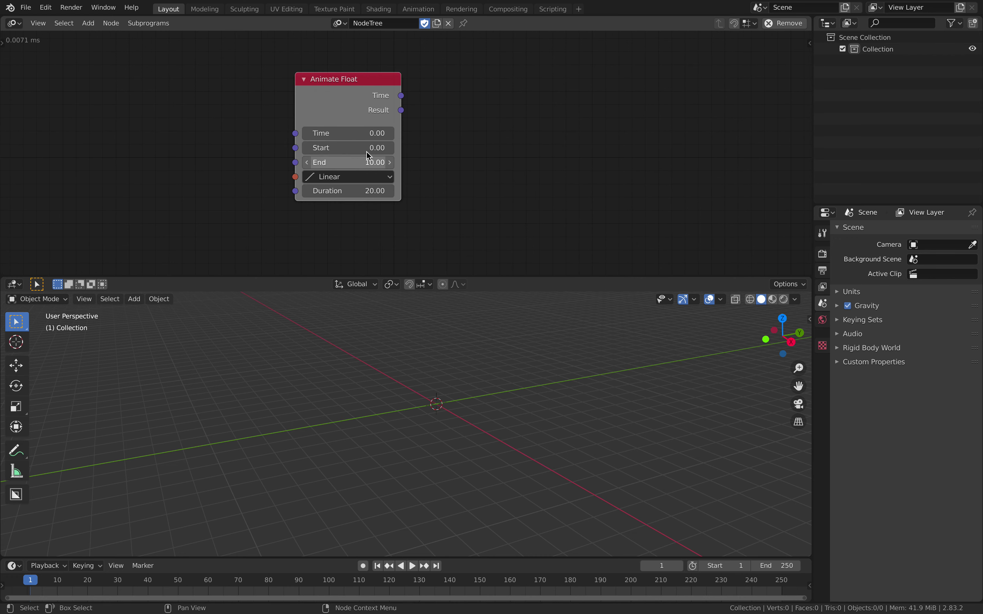
pyautogui.moveTo(460, 127); pyautogui.dragTo(438, 130, button='middle')
pyautogui.hotkey('shift', 'a')
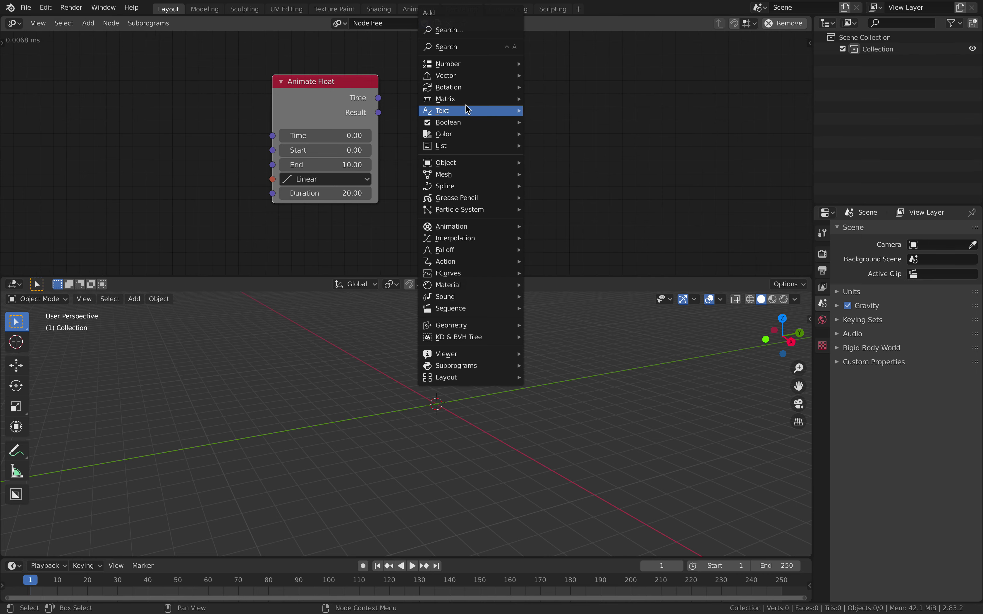
pyautogui.click(469, 47)
pyautogui.write('vie')
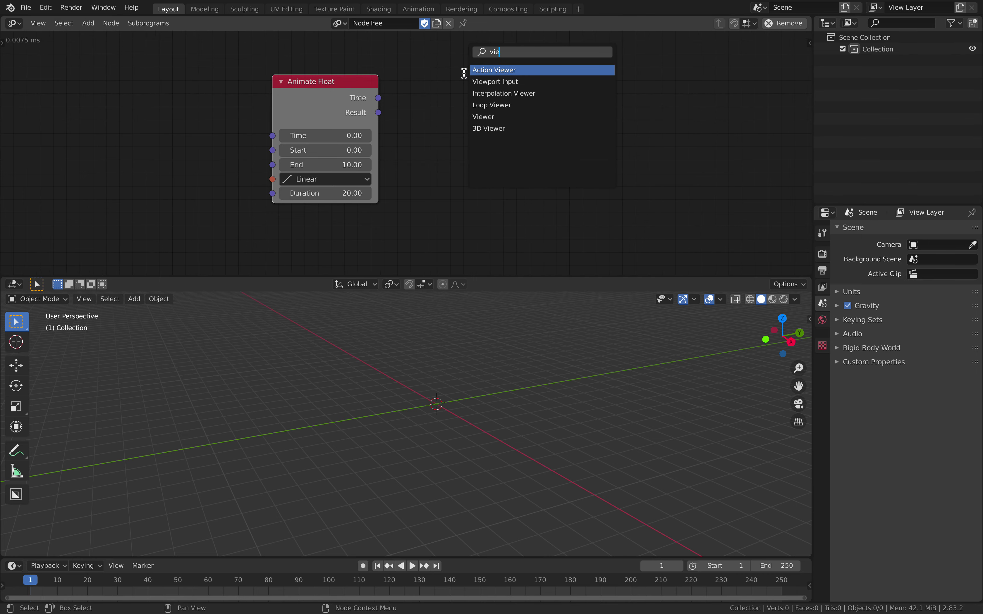
pyautogui.press('Down')
pyautogui.press('Down')
pyautogui.press('Down')
pyautogui.press('Down')
pyautogui.press('Return')
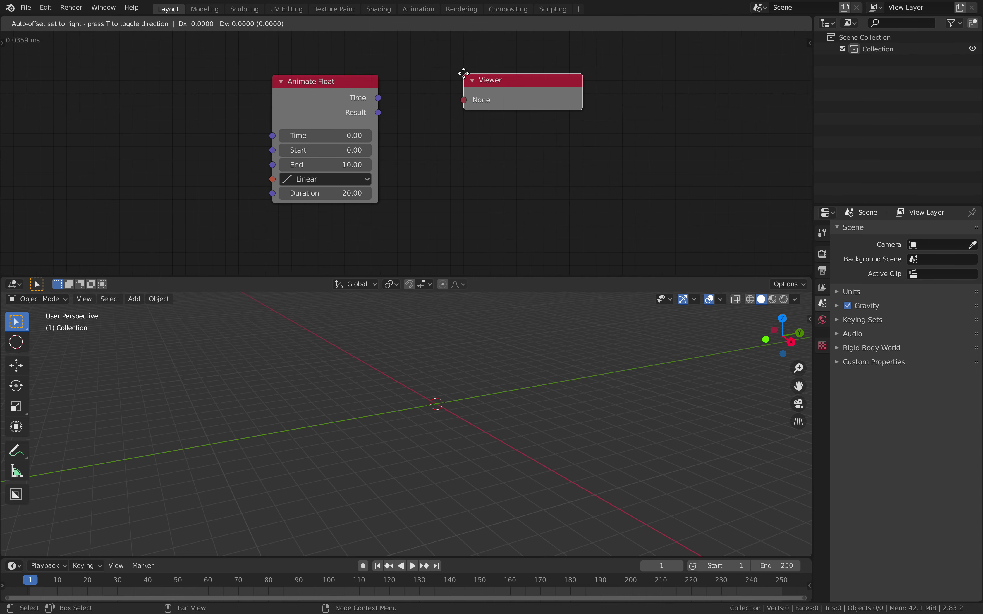
pyautogui.click(463, 73)
pyautogui.moveTo(379, 113); pyautogui.dragTo(463, 100)
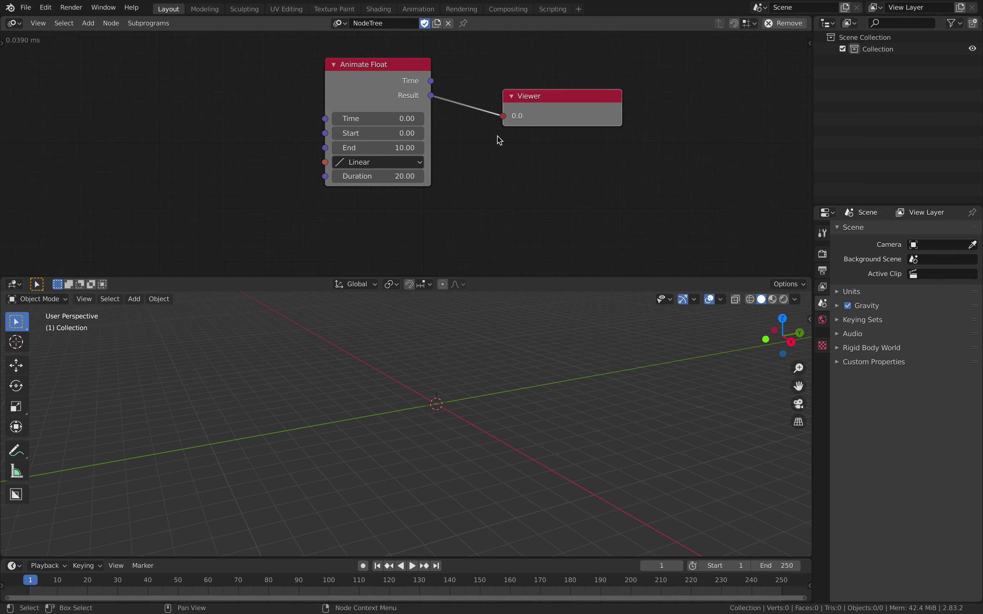
# Step: Add a Time Info node and link its Frame output to Animate Float's Time input
pyautogui.moveTo(374, 163); pyautogui.dragTo(419, 179, button='middle')
pyautogui.hotkey('shift', 'a')
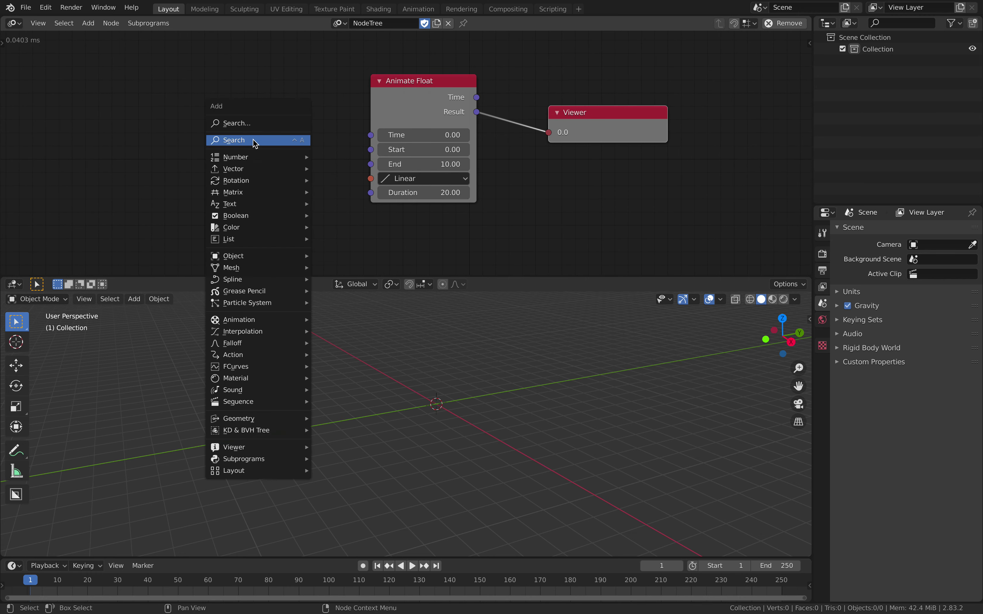
pyautogui.click(252, 142)
pyautogui.write('fra')
pyautogui.click(268, 172)
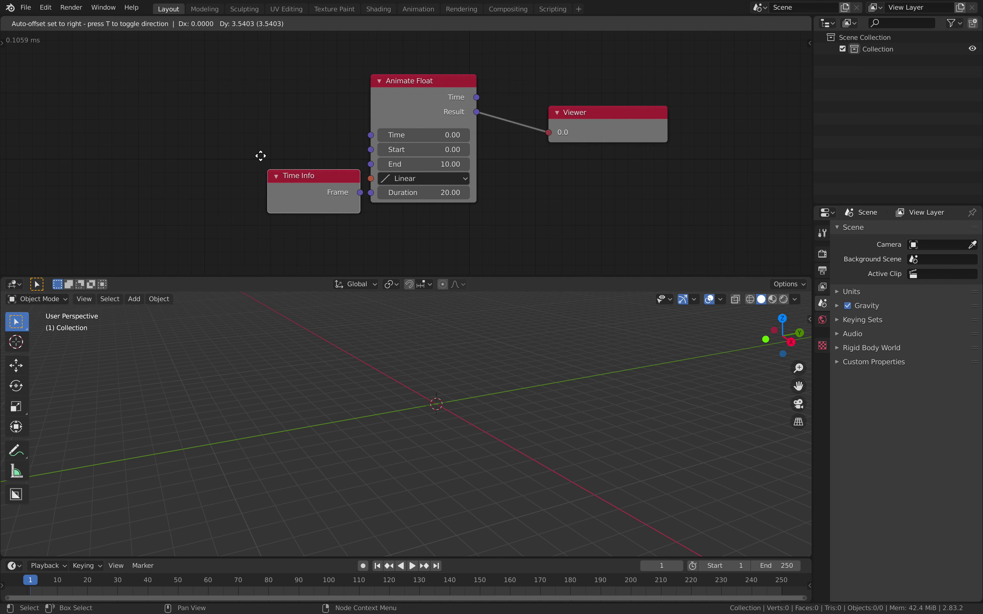
pyautogui.click(214, 123)
pyautogui.moveTo(310, 149); pyautogui.dragTo(320, 153)
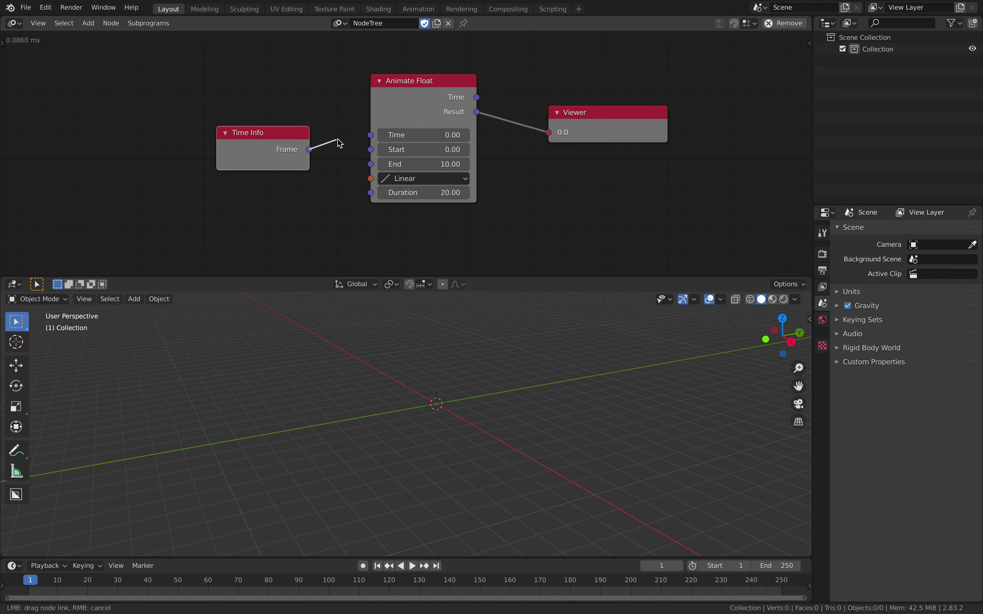
pyautogui.moveTo(376, 140); pyautogui.dragTo(373, 137)
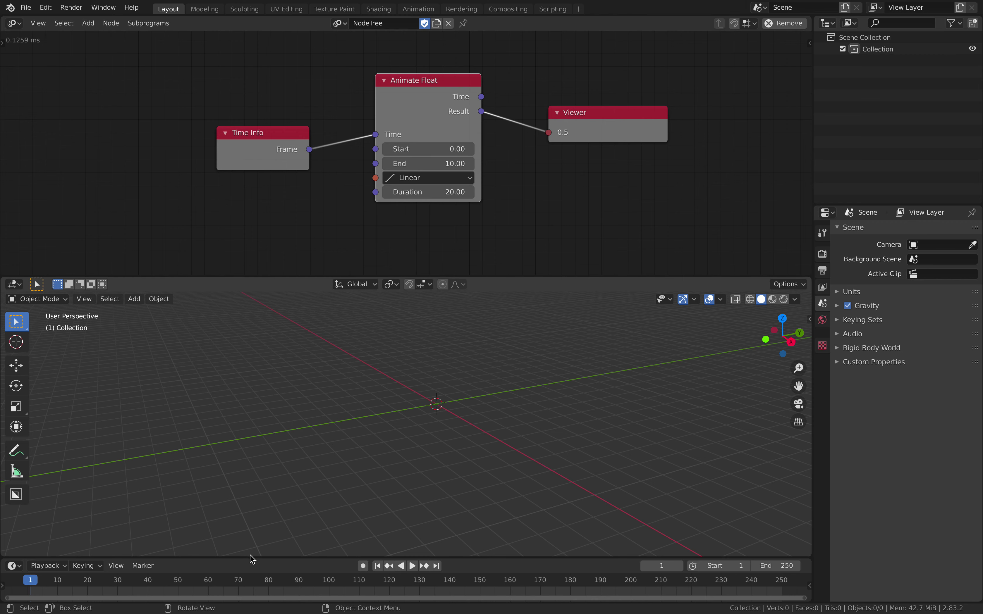
# Step: Play the animation and scrub through the early frames, watching how the Viewer value follows the 20-frame duration
pyautogui.press('space')
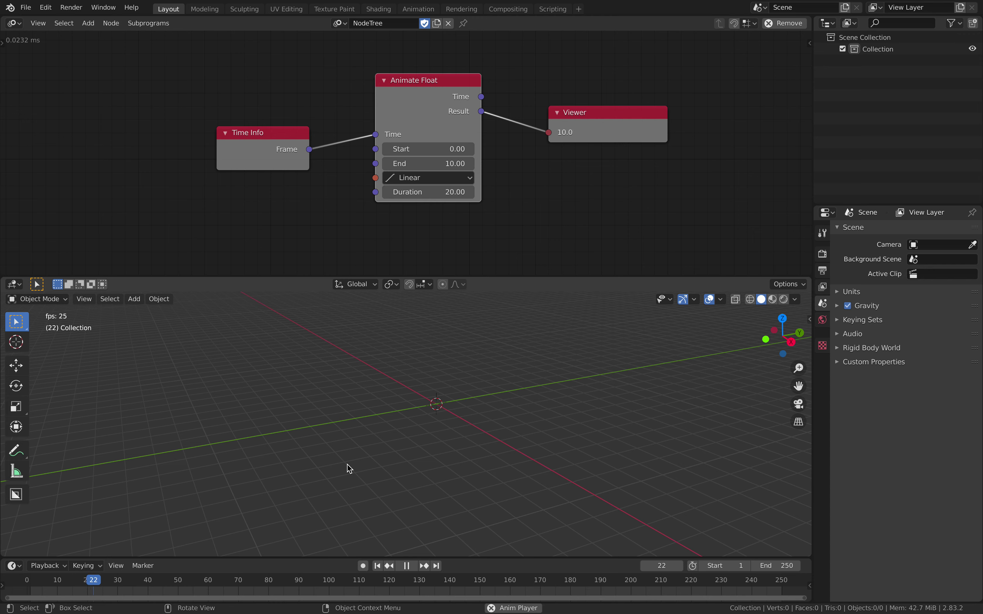
pyautogui.click(378, 566)
pyautogui.press('space')
pyautogui.press('space')
pyautogui.moveTo(100, 581)
pyautogui.mouseDown()
pyautogui.moveTo(34, 581)
pyautogui.moveTo(82, 582)
pyautogui.mouseUp()
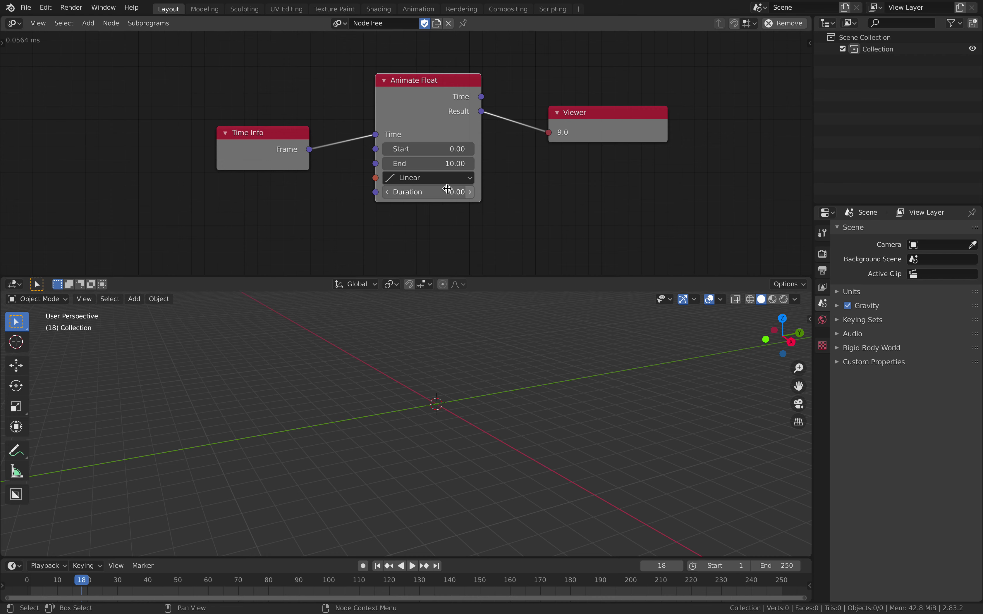
pyautogui.click(40, 581)
pyautogui.press('space')
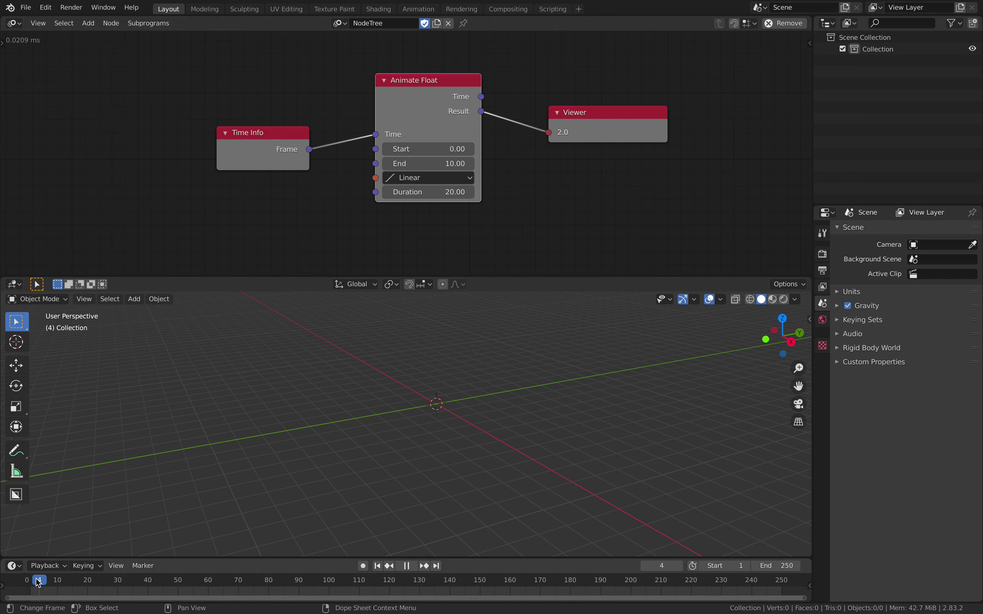
pyautogui.moveTo(41, 583); pyautogui.dragTo(126, 583)
pyautogui.moveTo(34, 580); pyautogui.dragTo(150, 580)
# Step: Enlarge the timeline area and replay the animation from its start to check the float output
pyautogui.moveTo(212, 558); pyautogui.dragTo(213, 494)
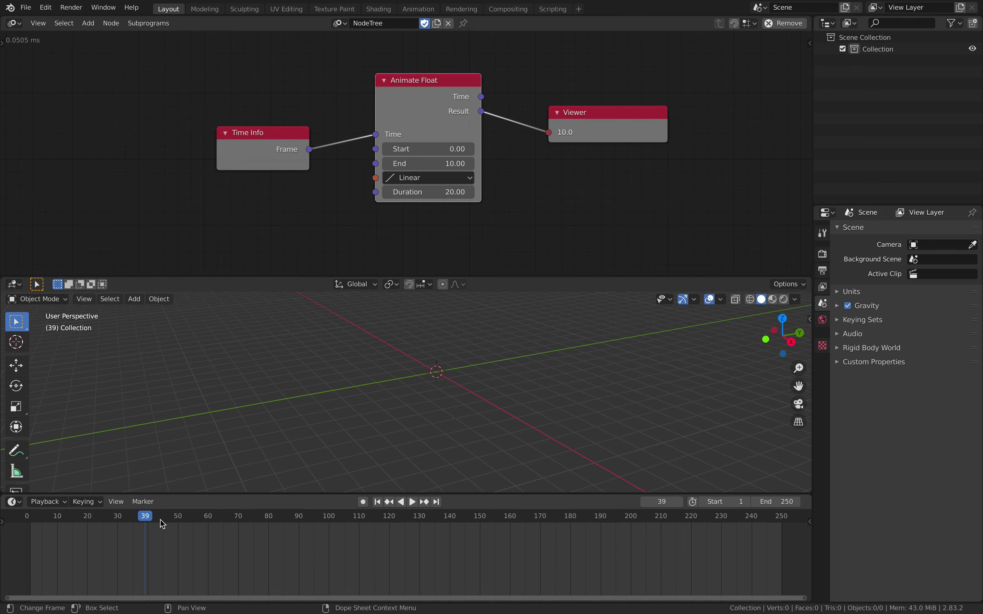
pyautogui.moveTo(163, 524); pyautogui.dragTo(37, 518)
pyautogui.press('space')
pyautogui.moveTo(166, 518); pyautogui.dragTo(136, 506)
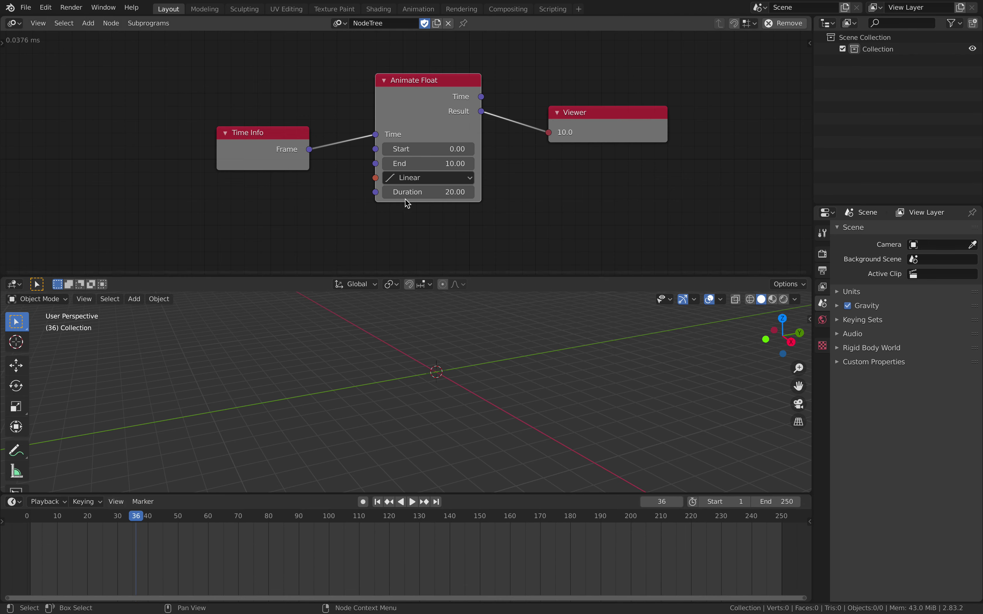
# Step: Try Animate Float with Start 20 and End 50, and replay the animation from frame 1
pyautogui.click(424, 148)
pyautogui.press('Tab')
pyautogui.press('Return')
pyautogui.click(32, 517)
pyautogui.press('space')
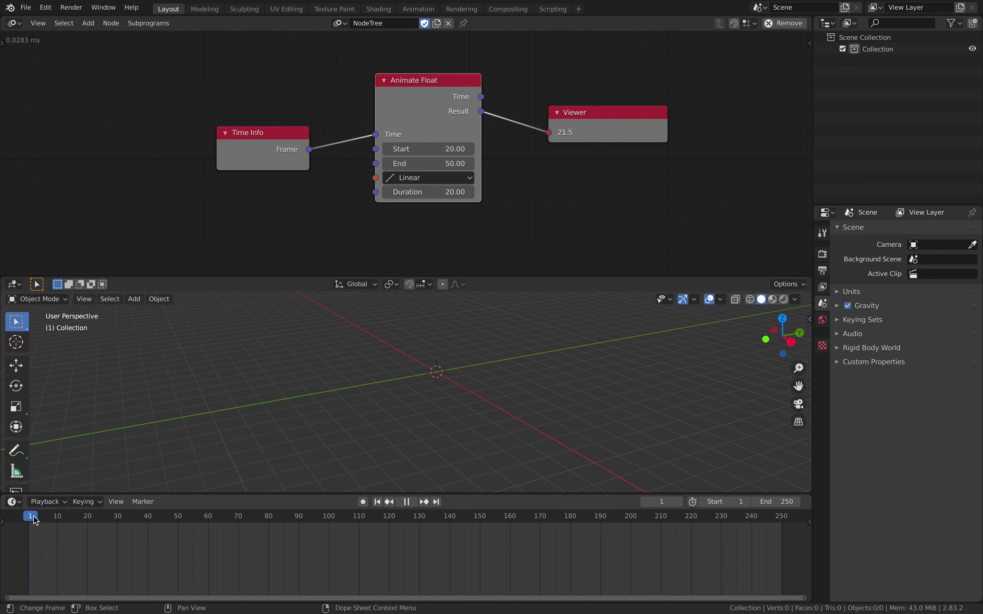
pyautogui.moveTo(91, 522); pyautogui.dragTo(804, 516)
pyautogui.moveTo(13, 514); pyautogui.dragTo(75, 518)
# Step: Set the Animate Float node's Start to 0 and End to 10
pyautogui.click(455, 147)
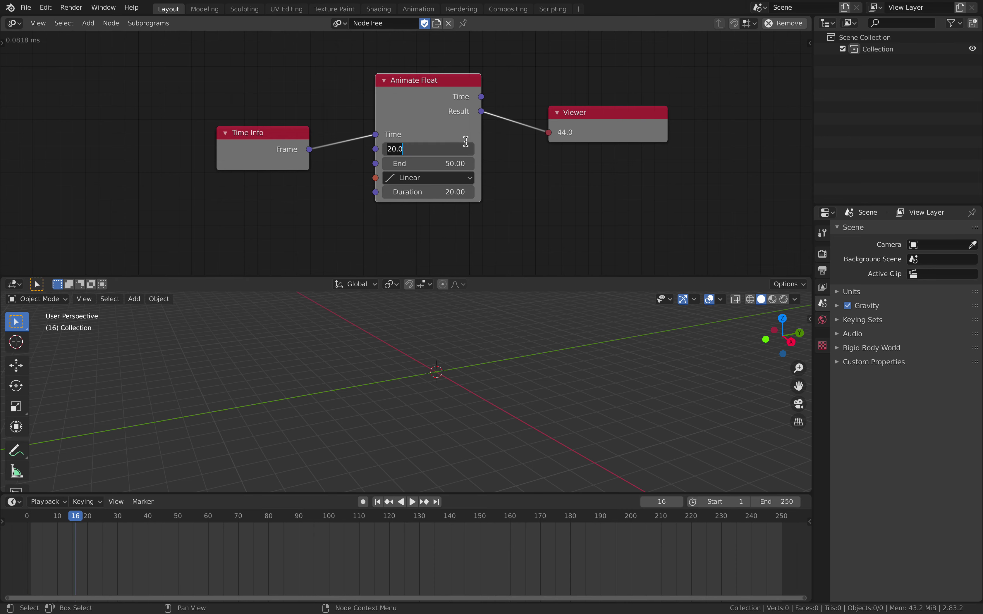
pyautogui.press('Tab')
pyautogui.write('10')
pyautogui.press('Return')
# Step: Add a mesh plane at the centre of the 3D scene
pyautogui.hotkey('shift', 'a')
pyautogui.moveTo(453, 363)
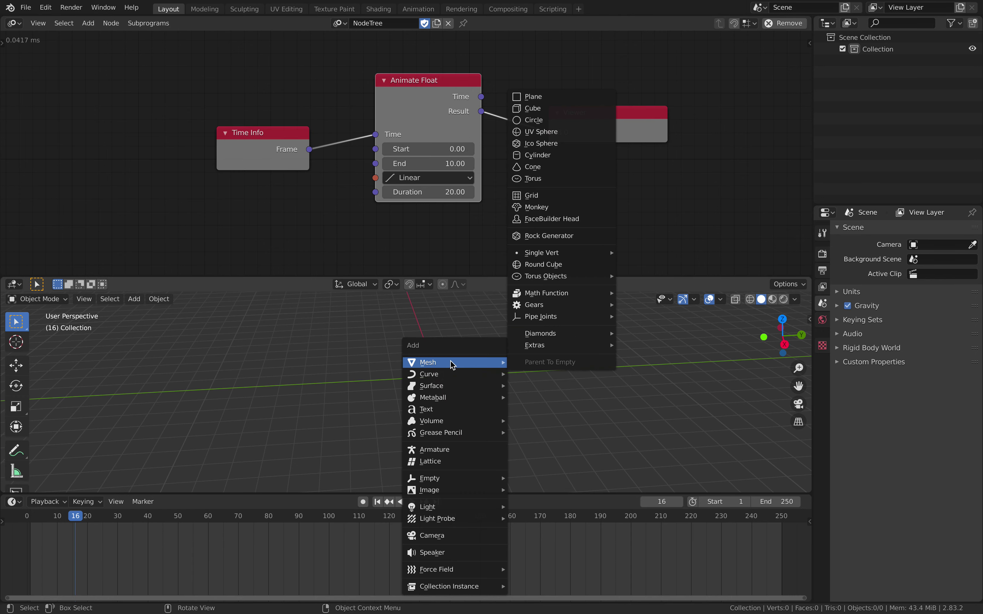
pyautogui.click(541, 97)
pyautogui.moveTo(508, 324); pyautogui.dragTo(542, 331, button='middle')
pyautogui.scroll(2, 440, 382)
pyautogui.keyDown('shift'); pyautogui.moveTo(438, 385); pyautogui.dragTo(393, 407, button='middle'); pyautogui.keyUp('shift')
# Step: Add a Solidify modifier to the plane and set its thickness to about 1.67 m
pyautogui.click(827, 358)
pyautogui.click(873, 231)
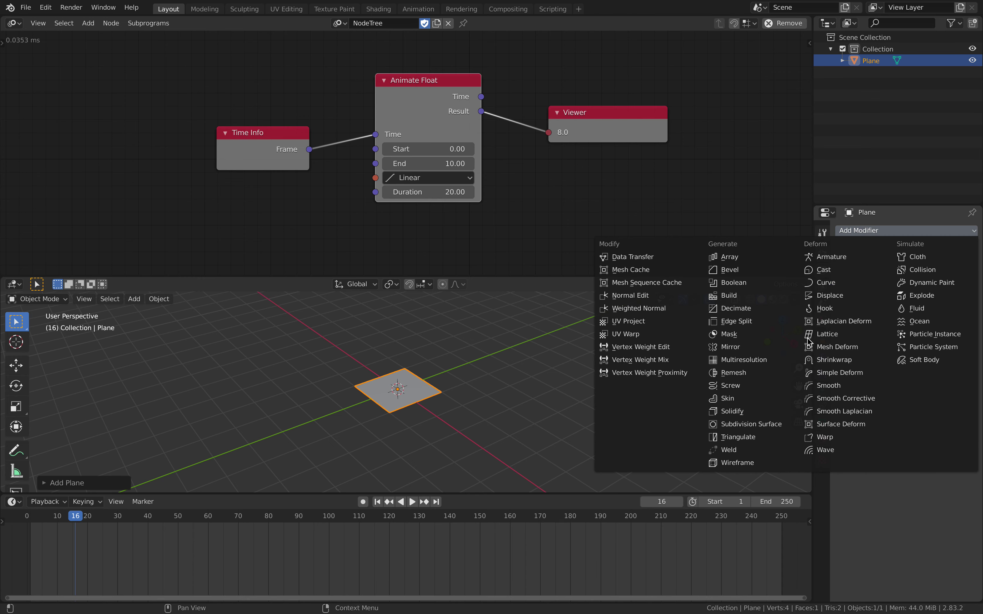
pyautogui.click(766, 412)
pyautogui.moveTo(870, 295); pyautogui.dragTo(906, 296)
pyautogui.keyDown('shift'); pyautogui.moveTo(709, 348); pyautogui.dragTo(708, 329, button='middle'); pyautogui.keyUp('shift')
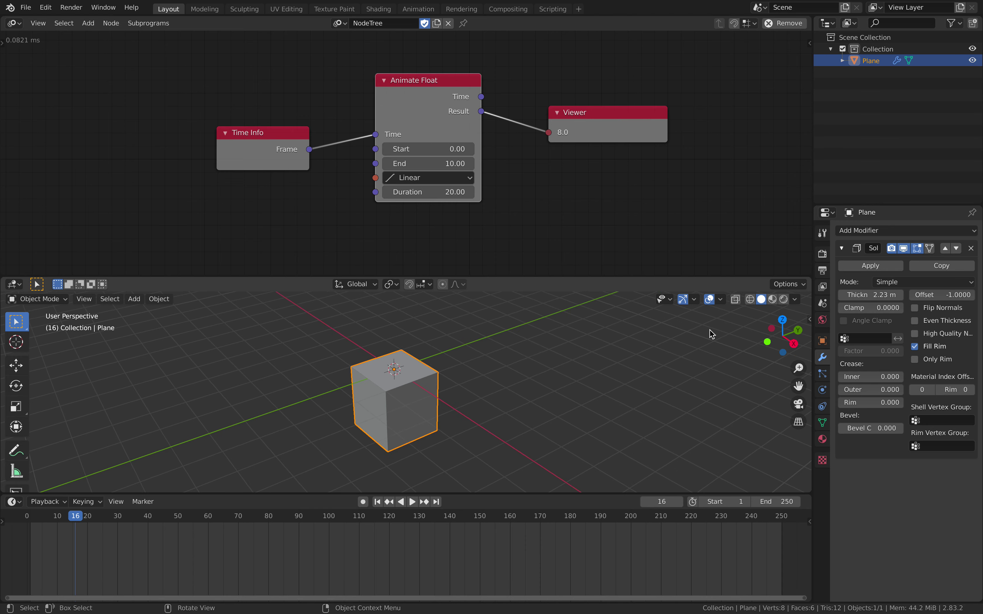
pyautogui.moveTo(870, 296); pyautogui.dragTo(849, 295)
pyautogui.scroll(-1, 490, 357)
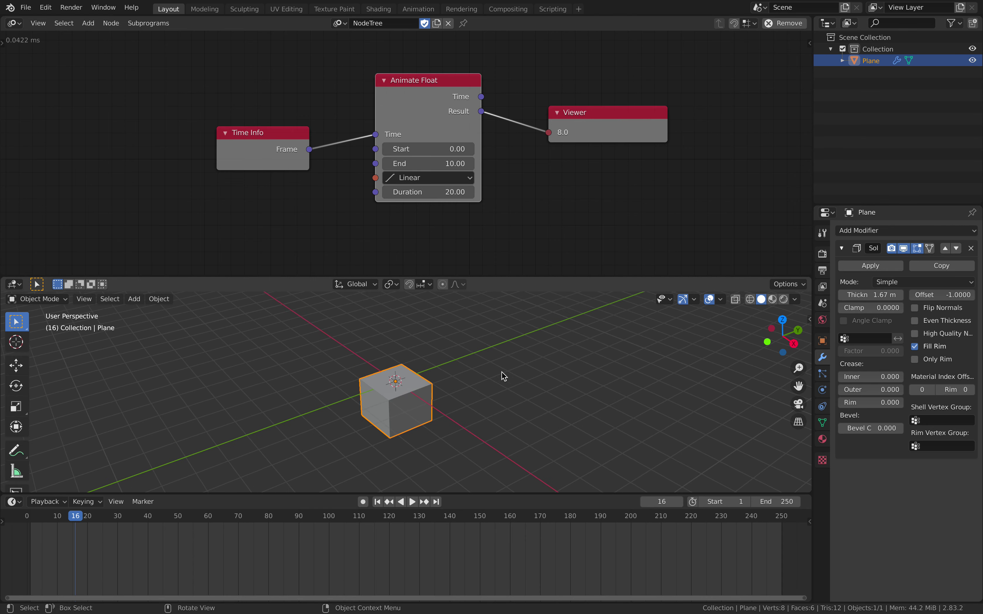
# Step: Flip the plane over about the global X axis so its thickness extends upward from the origin
pyautogui.moveTo(503, 373); pyautogui.dragTo(454, 382, button='middle')
pyautogui.press('r')
pyautogui.press('x')
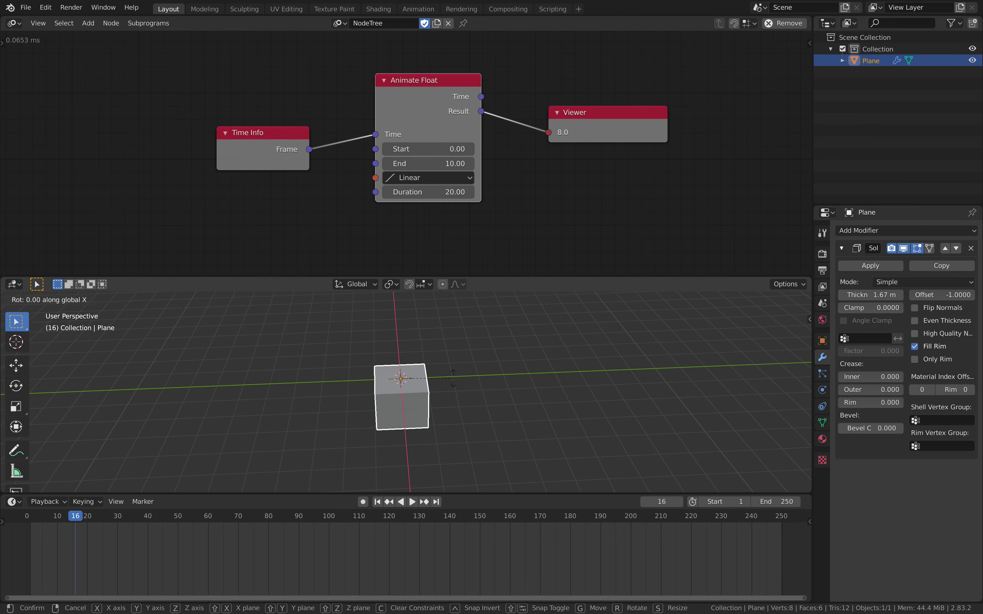
pyautogui.click(454, 378)
# Step: Increase the plane's Solidify thickness to about 2.61 m
pyautogui.moveTo(454, 378); pyautogui.dragTo(801, 304, button='middle')
pyautogui.moveTo(857, 296); pyautogui.dragTo(900, 296)
pyautogui.keyDown('shift'); pyautogui.moveTo(573, 375); pyautogui.dragTo(574, 405, button='middle'); pyautogui.keyUp('shift')
pyautogui.moveTo(865, 295); pyautogui.dragTo(899, 296)
pyautogui.moveTo(398, 382); pyautogui.dragTo(427, 366, button='middle')
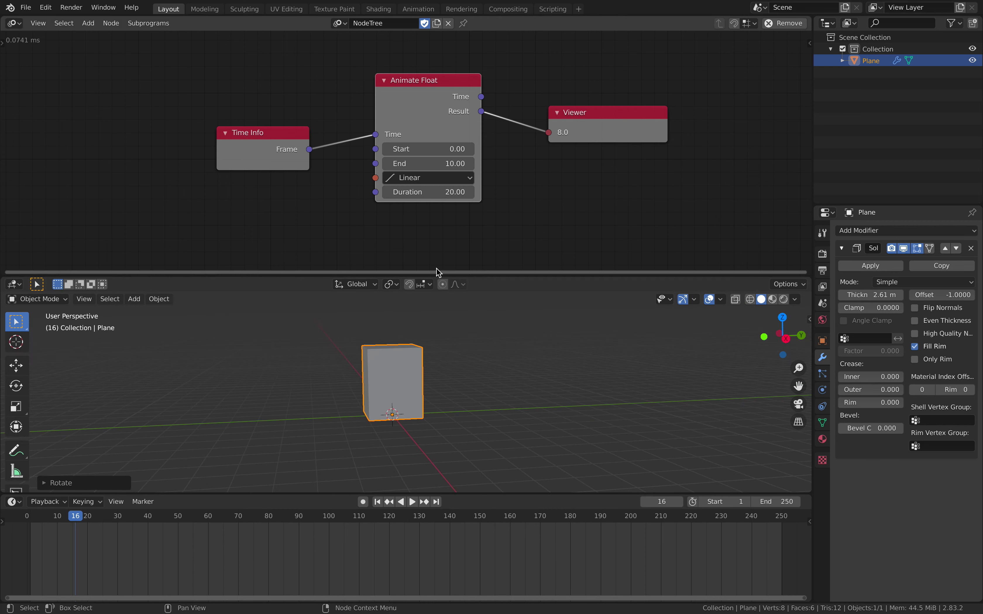
# Step: Set the plane's Solidify thickness to about 2.97 m and move the timeline to frame 120
pyautogui.moveTo(416, 123); pyautogui.dragTo(405, 130)
pyautogui.moveTo(857, 293); pyautogui.dragTo(881, 294)
pyautogui.moveTo(581, 356); pyautogui.dragTo(591, 374, button='middle')
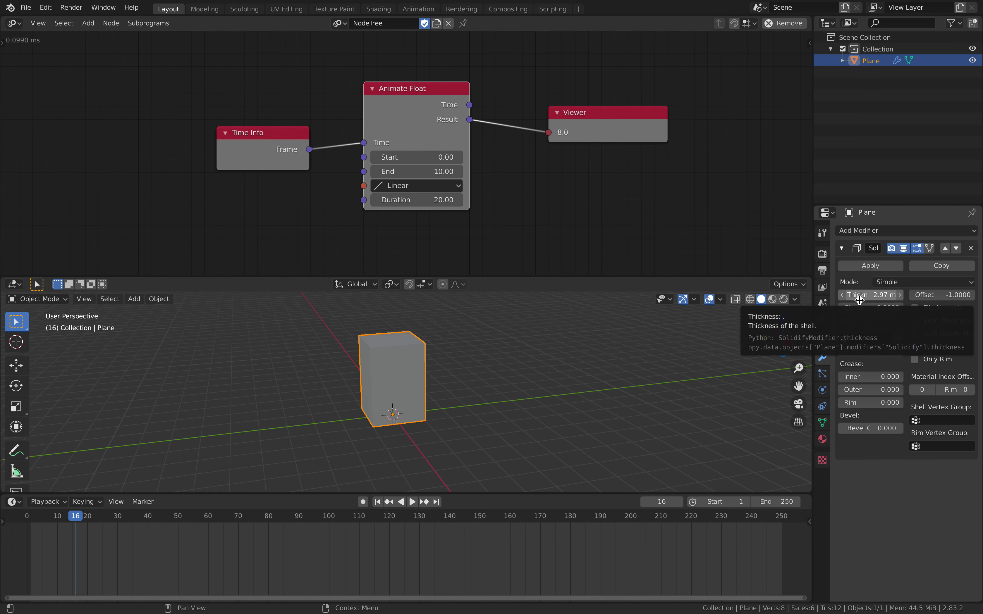
pyautogui.moveTo(248, 521); pyautogui.dragTo(389, 518)
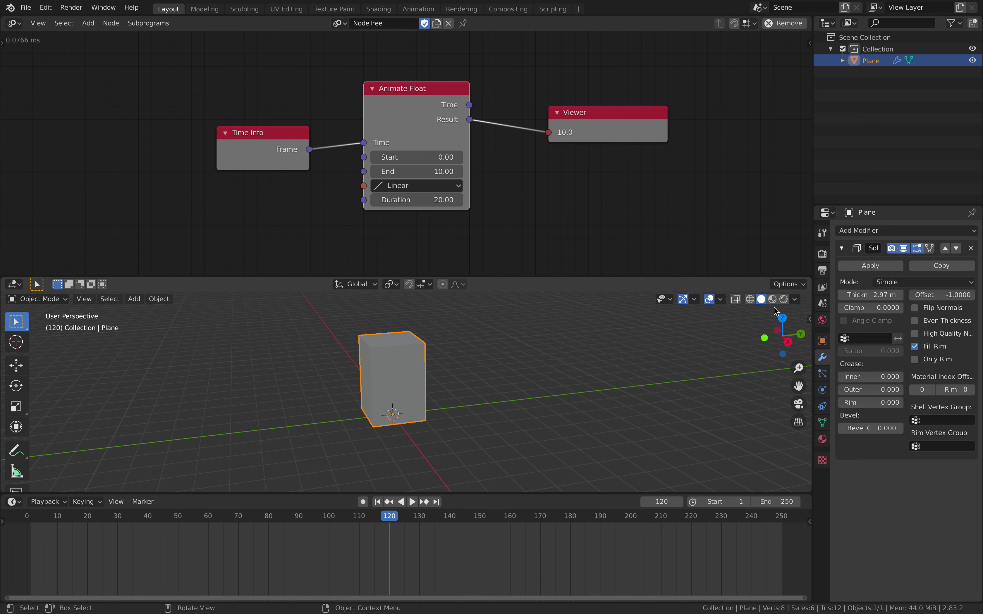
# Step: Add an Expression node to the node tree and place it beneath the Viewer node
pyautogui.moveTo(474, 347); pyautogui.dragTo(448, 344, button='middle')
pyautogui.moveTo(666, 237); pyautogui.dragTo(710, 230, button='middle')
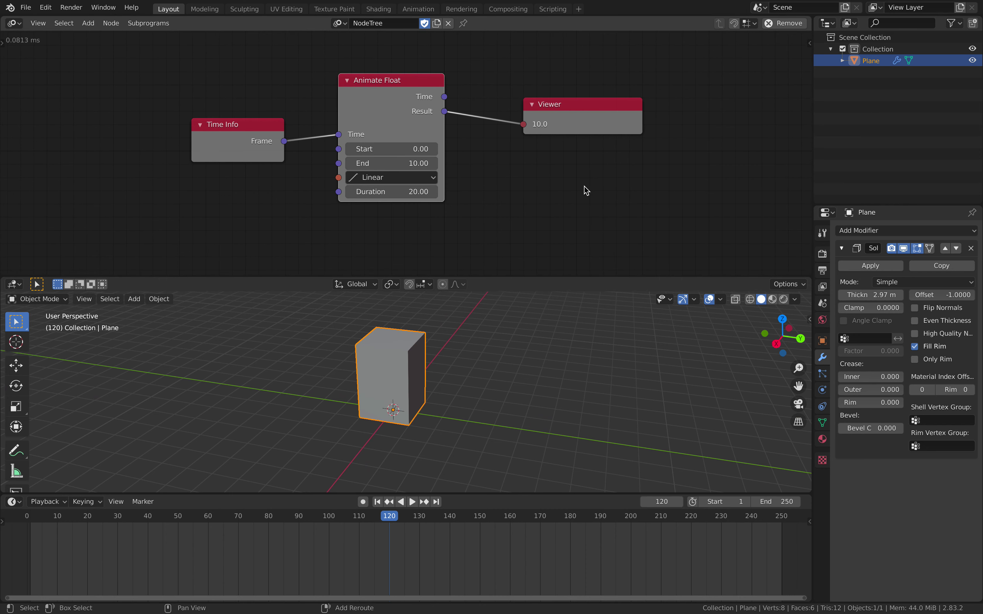
pyautogui.hotkey('shift', 'a')
pyautogui.click(580, 64)
pyautogui.write('expre')
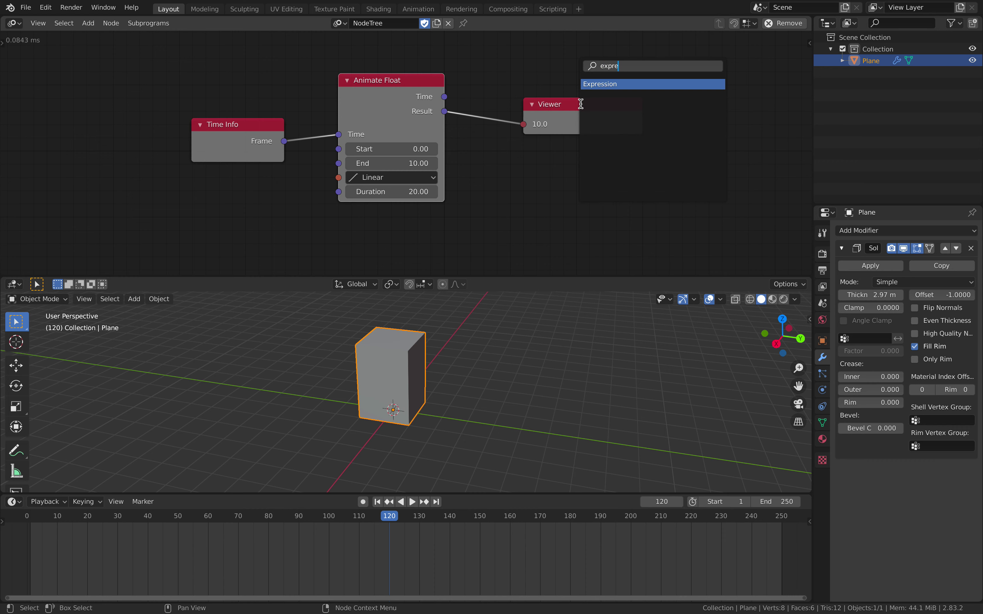
pyautogui.press('Return')
pyautogui.click(538, 161)
pyautogui.moveTo(557, 180); pyautogui.dragTo(524, 154, button='middle')
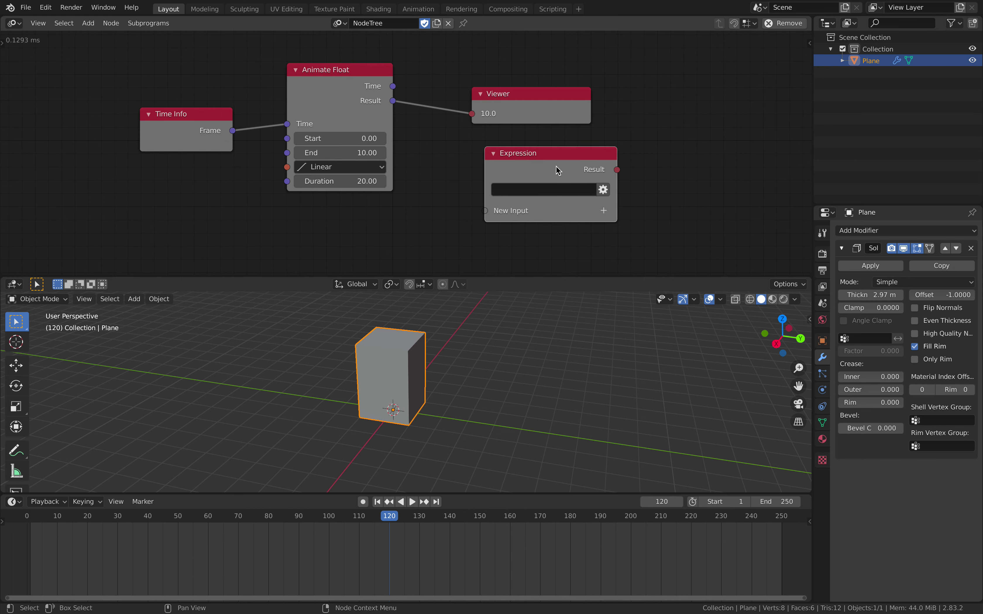
pyautogui.moveTo(556, 166); pyautogui.dragTo(578, 173)
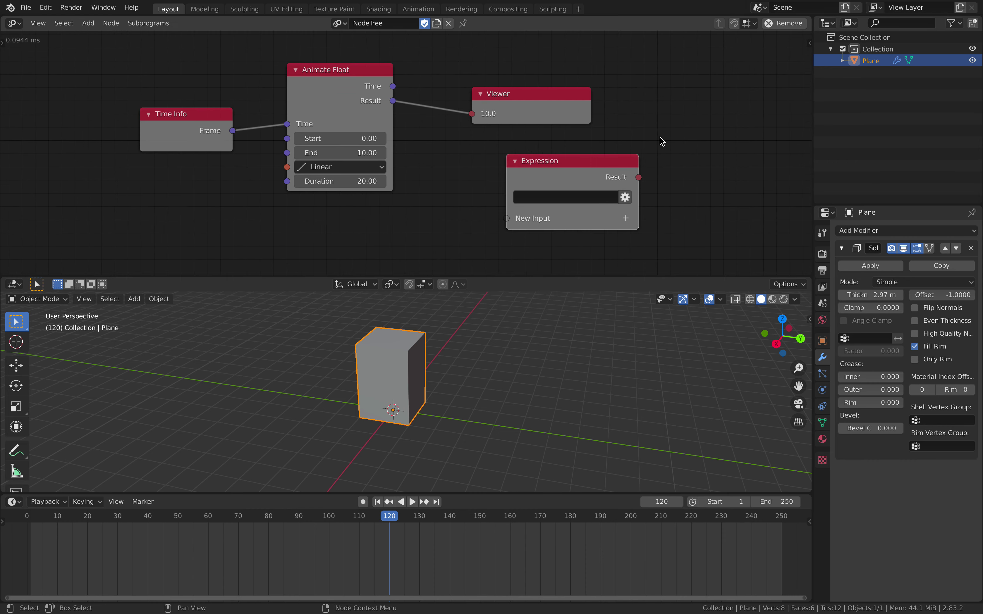
# Step: Copy the Solidify thickness's short data path, modifiers["Solidify"].thickness, into the Expression node and widen the node to fit it
pyautogui.rightClick(864, 294)
pyautogui.click(856, 302)
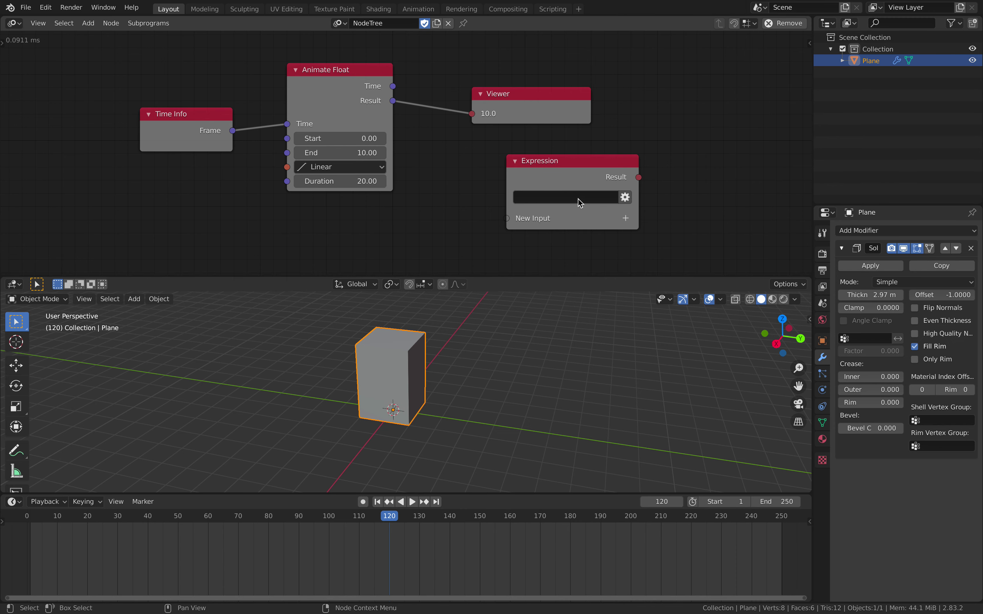
pyautogui.click(578, 198)
pyautogui.hotkey('ctrl', 'v')
pyautogui.press('Return')
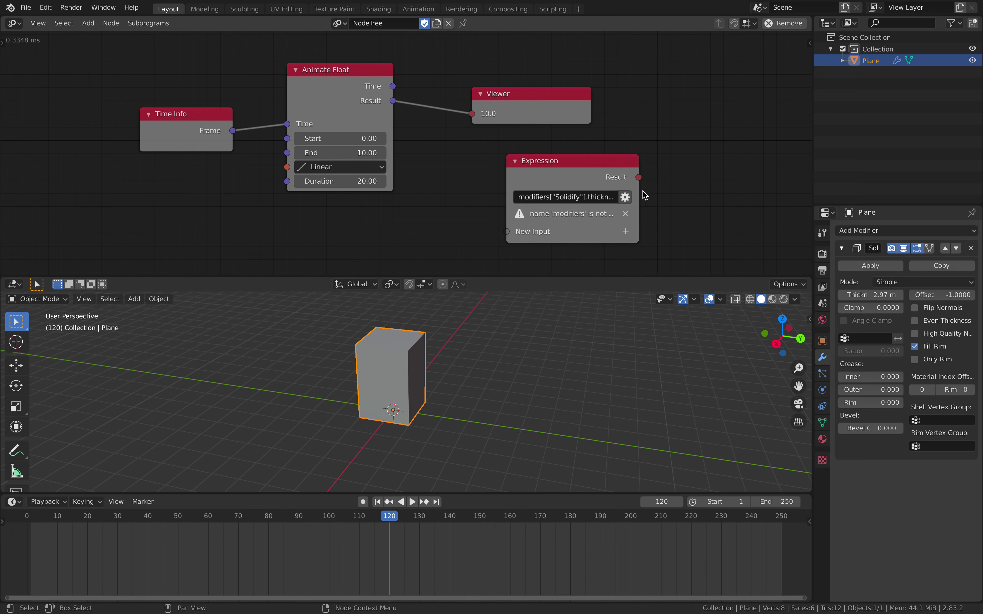
pyautogui.moveTo(639, 191); pyautogui.dragTo(685, 191)
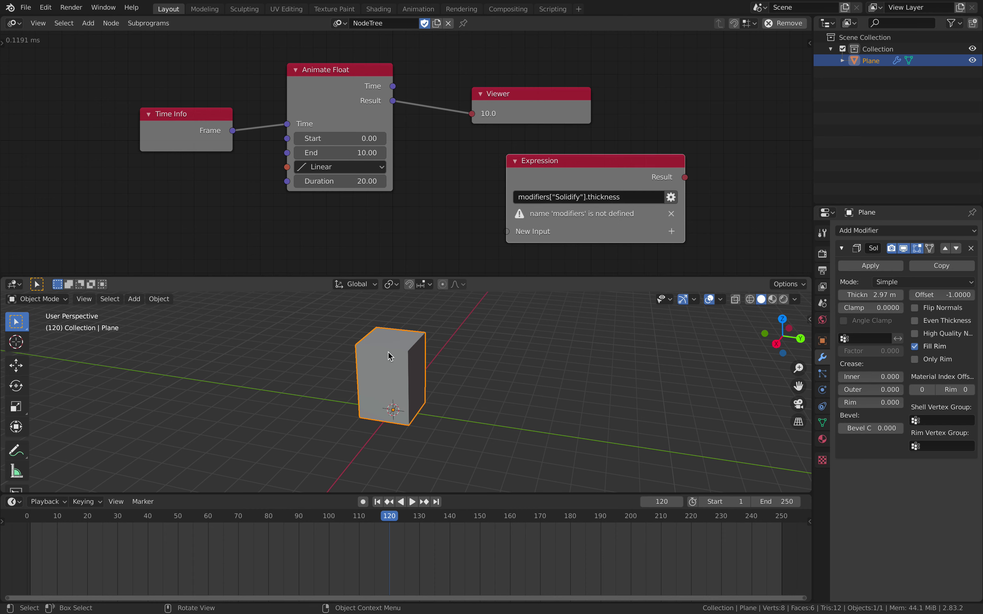
# Step: Move the Expression node clear of the Viewer and place a duplicate of it directly underneath
pyautogui.moveTo(465, 267); pyautogui.dragTo(355, 226, button='middle')
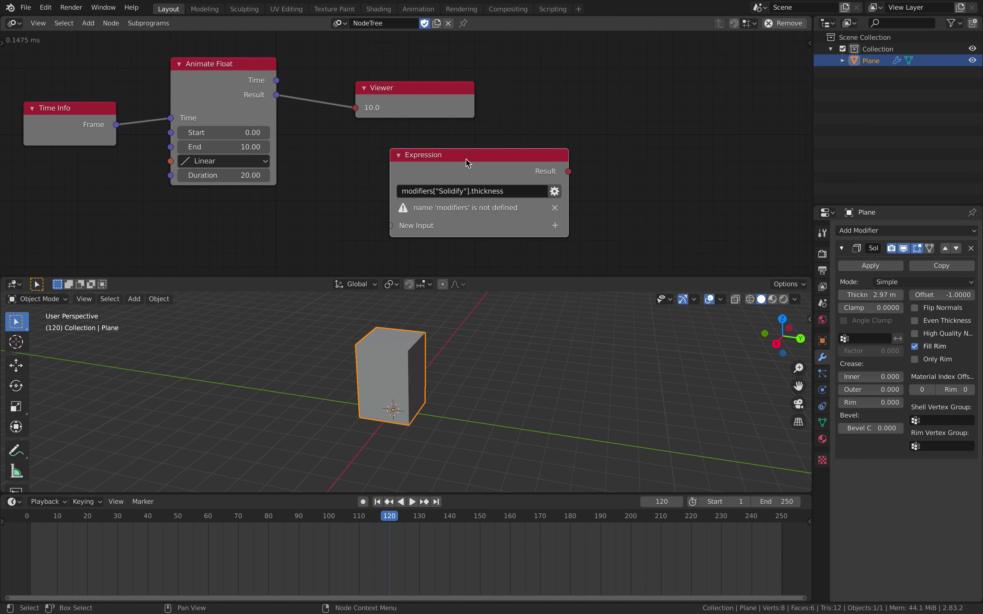
pyautogui.moveTo(466, 160); pyautogui.dragTo(566, 138)
pyautogui.moveTo(502, 226); pyautogui.dragTo(519, 220, button='middle')
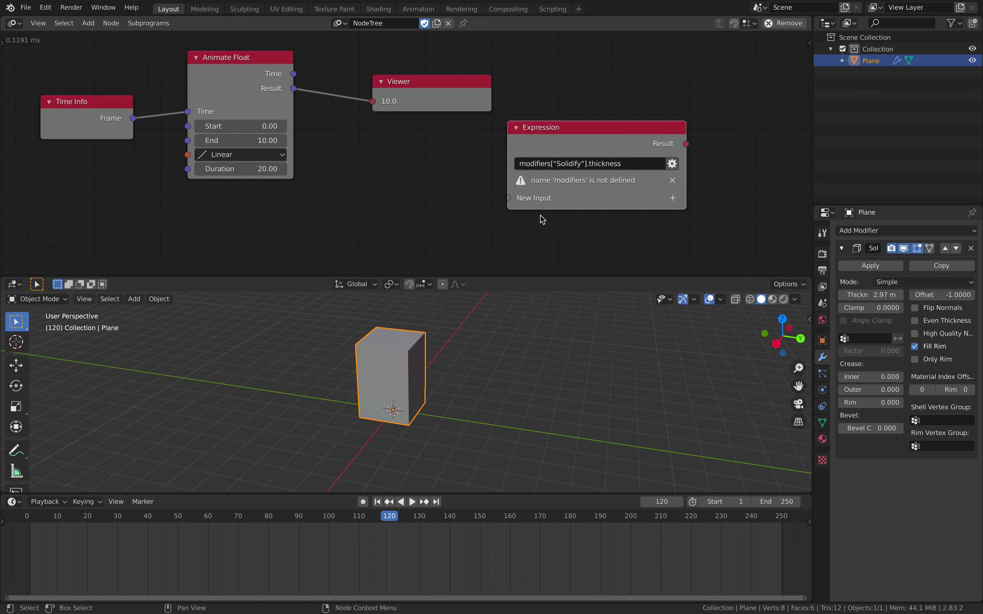
pyautogui.scroll(-1, 541, 215)
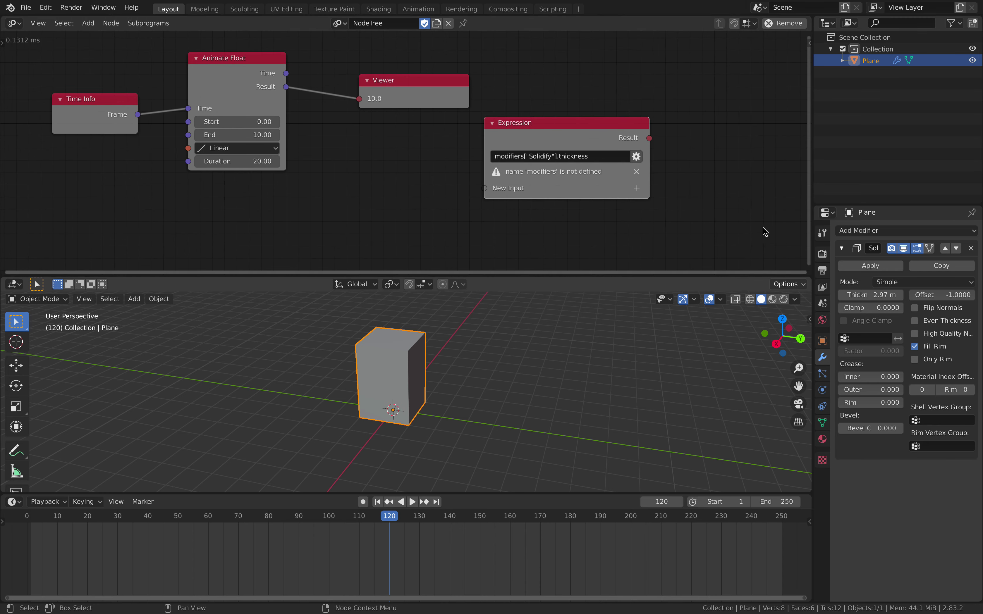
pyautogui.moveTo(595, 124); pyautogui.dragTo(629, 96, button='middle')
pyautogui.moveTo(629, 96); pyautogui.dragTo(655, 105)
pyautogui.hotkey('shift', 'd')
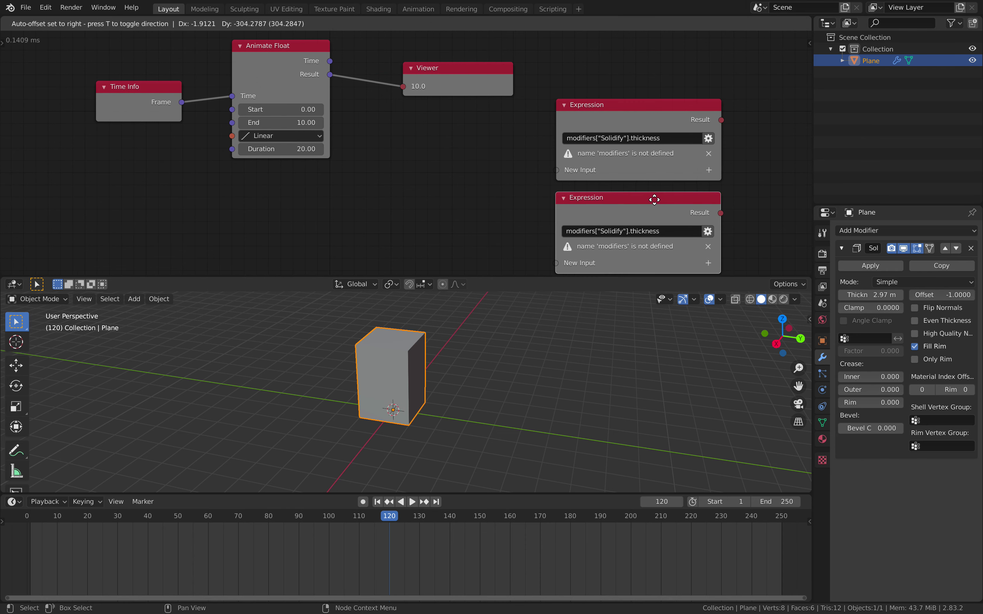
pyautogui.click(655, 199)
pyautogui.moveTo(773, 245); pyautogui.dragTo(742, 226, button='middle')
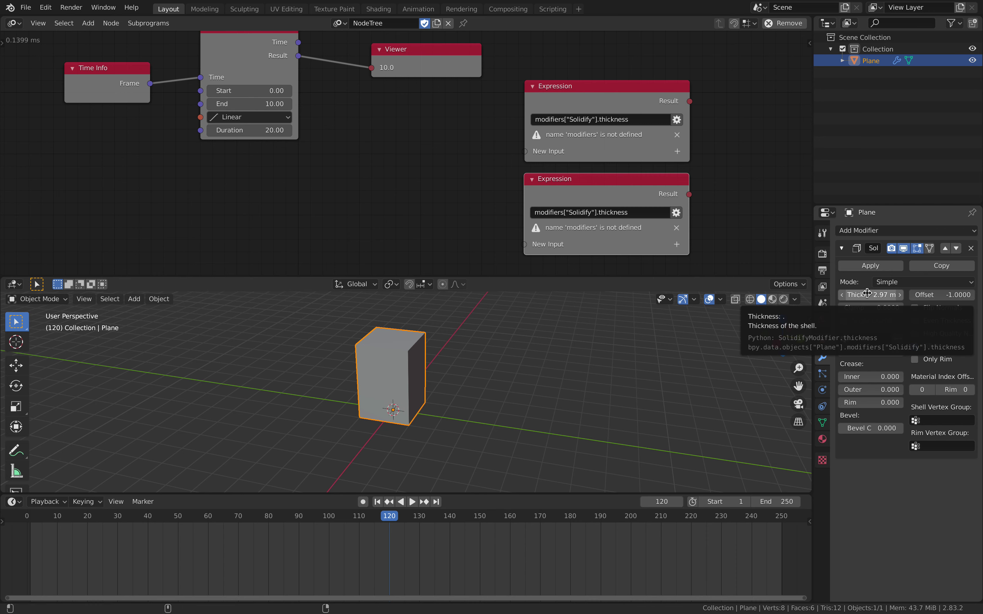
# Step: Copy the thickness's full data path, bpy.data.objects["Plane"].modifiers["Solidify"].thickness, into the duplicate Expression node and widen it to fit
pyautogui.hotkey('ctrl', 'shift', 'alt', 'c')
pyautogui.hotkey('ctrl', 'v')
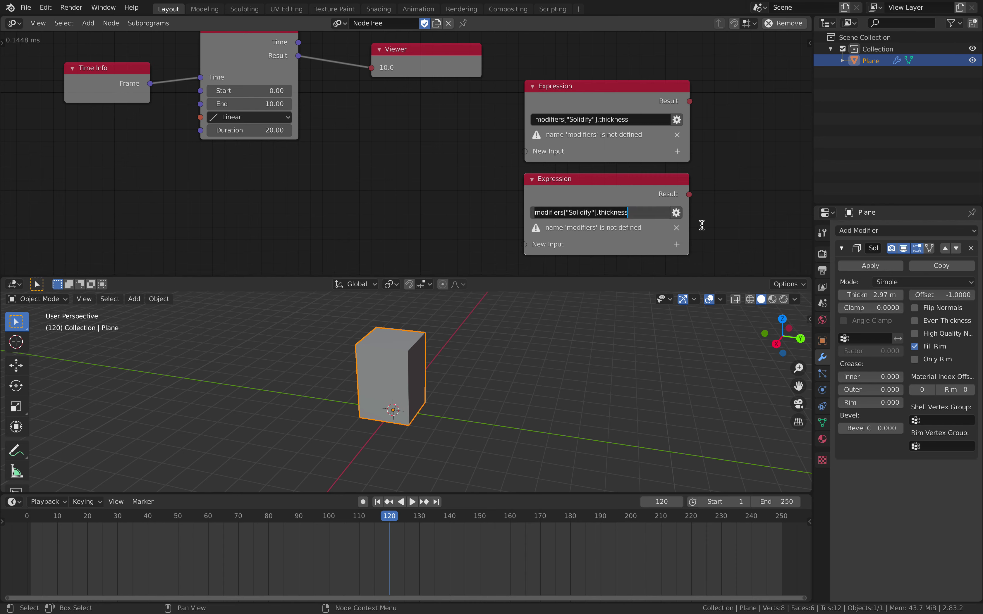
pyautogui.moveTo(688, 208); pyautogui.dragTo(746, 206)
pyautogui.scroll(1, 548, 216)
pyautogui.moveTo(573, 260); pyautogui.dragTo(500, 256, button='middle')
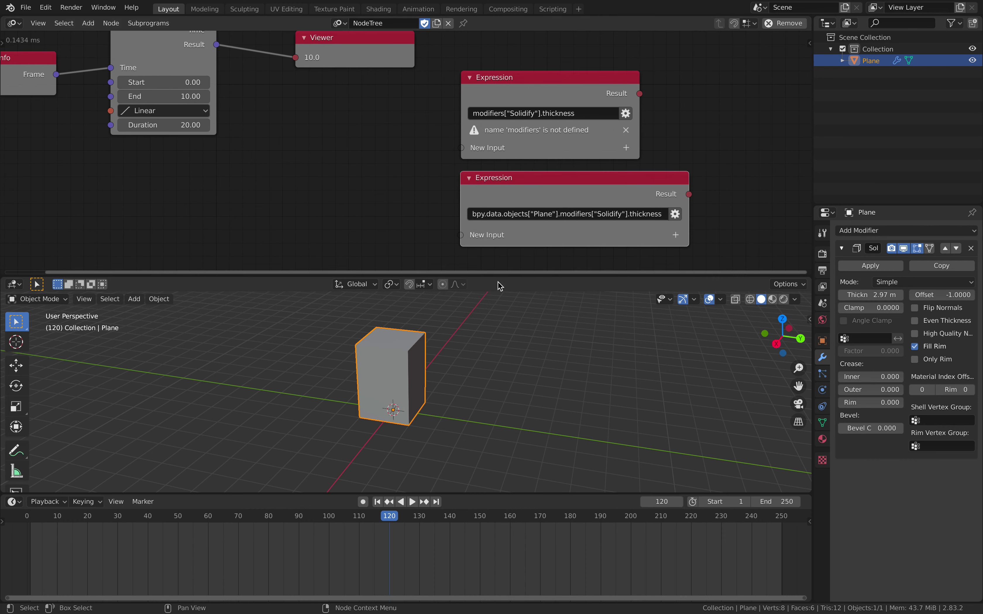
pyautogui.moveTo(374, 373); pyautogui.dragTo(377, 348, button='middle')
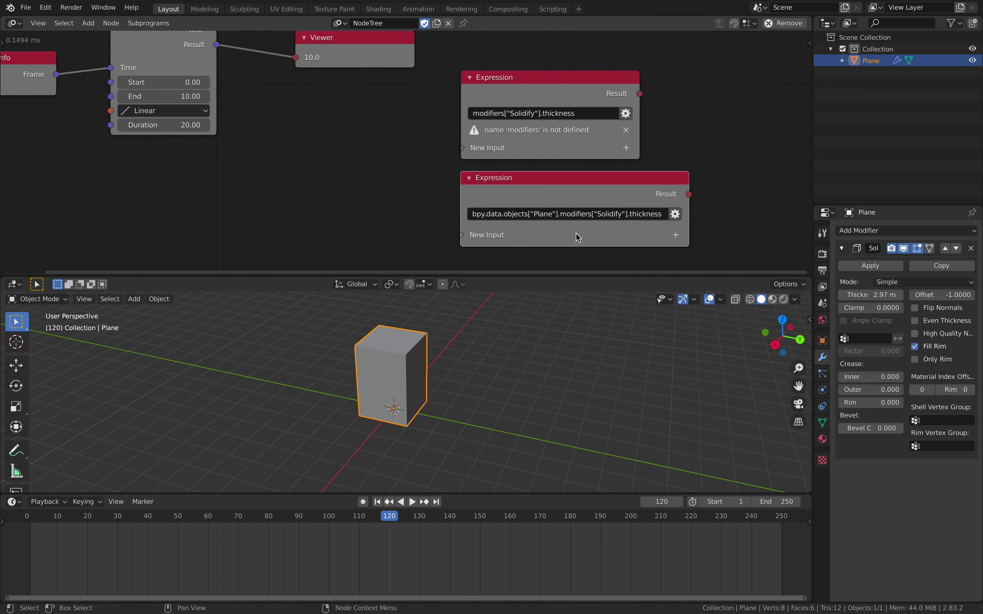
# Step: Link Animate Float's Result to a new input x on the full-path Expression node and delete the short-path Expression node
pyautogui.press('Home')
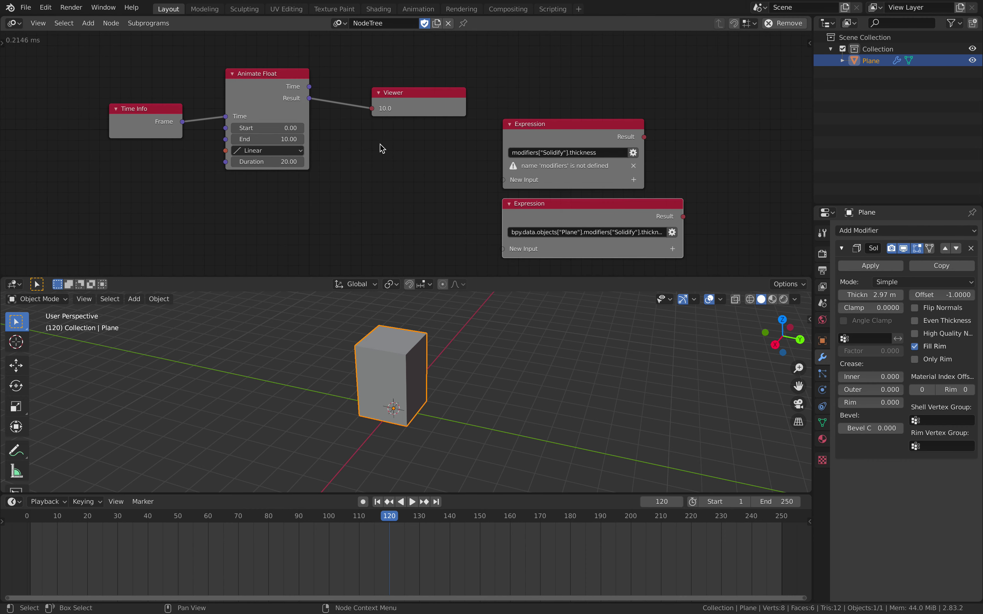
pyautogui.moveTo(310, 98); pyautogui.dragTo(504, 248)
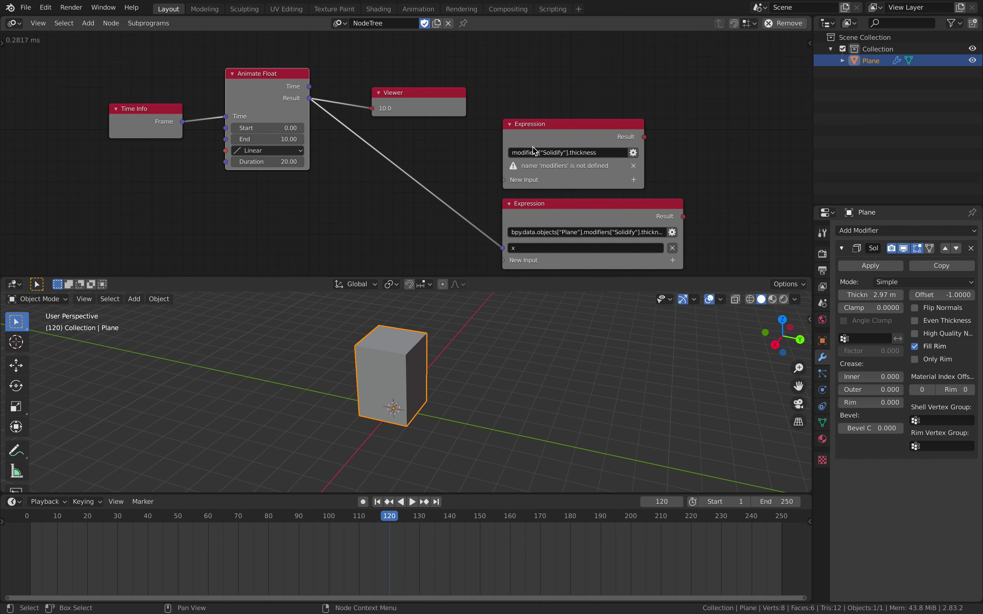
pyautogui.click(545, 130)
pyautogui.press('x')
pyautogui.click(531, 122)
pyautogui.scroll(2, 527, 152)
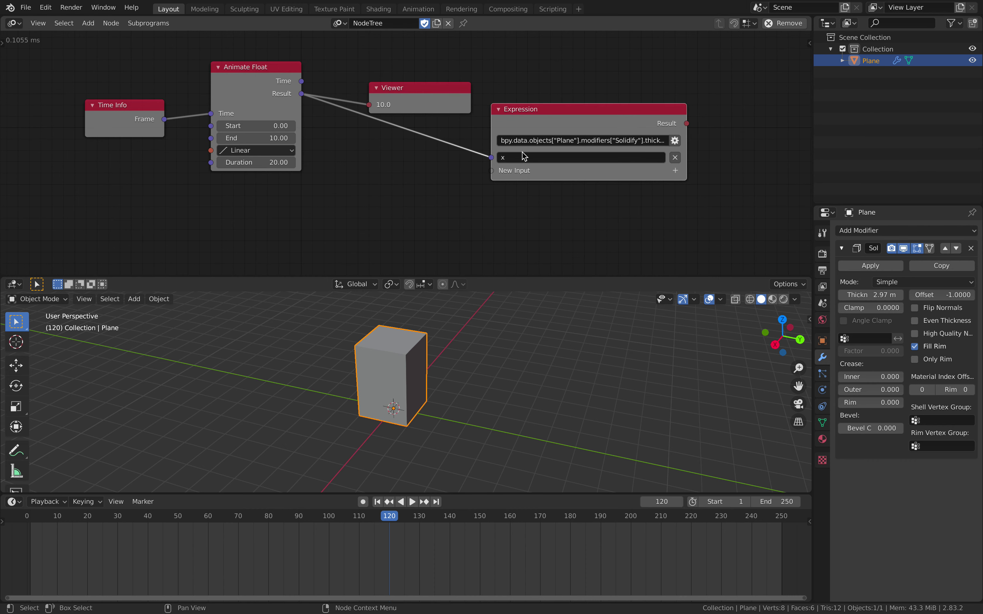
# Step: Widen the Expression node and extend its expression with "= x" so the Solidify thickness is assigned the input value
pyautogui.moveTo(629, 144); pyautogui.dragTo(503, 155, button='middle')
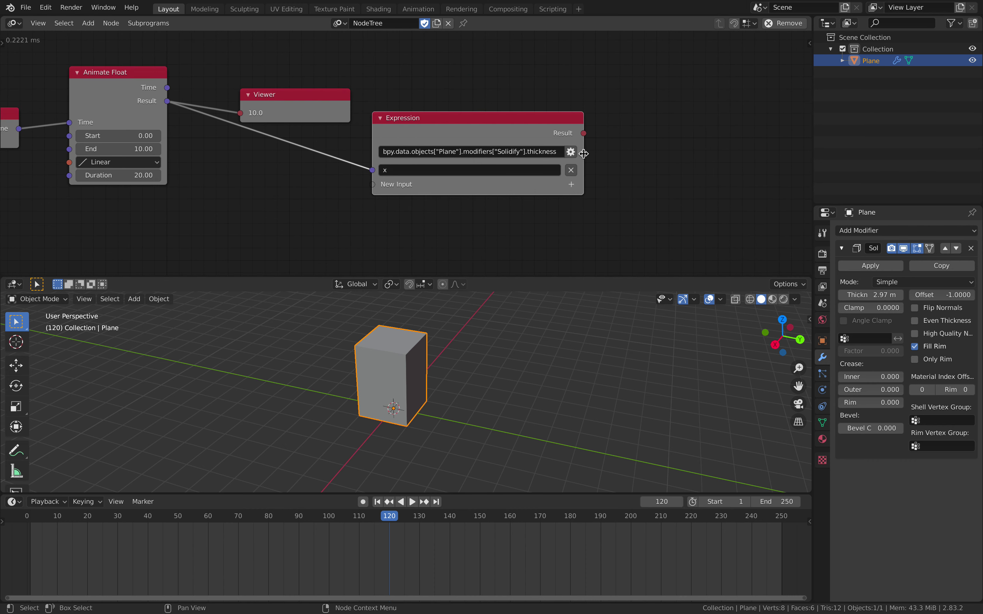
pyautogui.moveTo(583, 154); pyautogui.dragTo(676, 155)
pyautogui.click(603, 149)
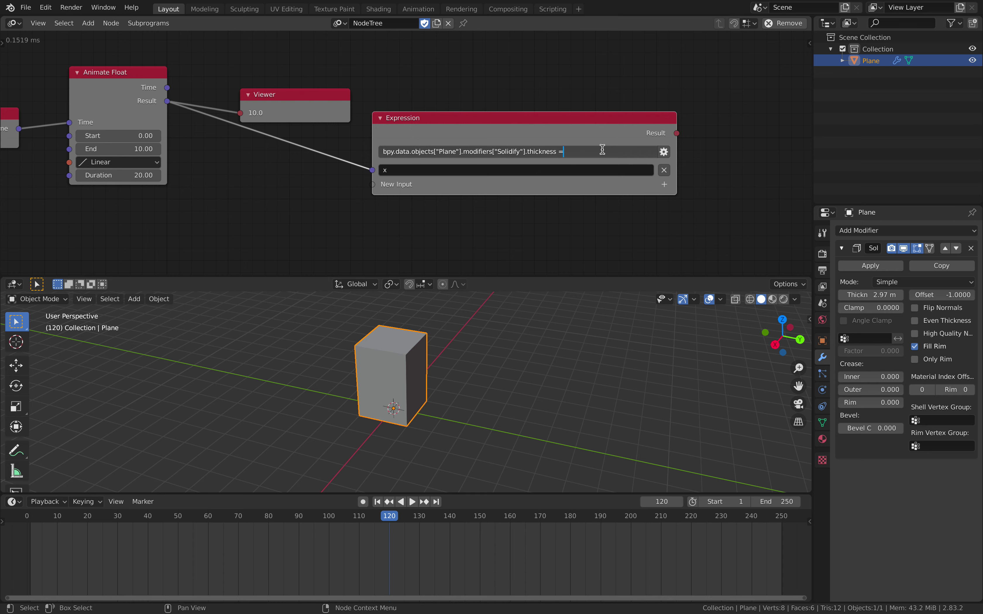
pyautogui.press('Return')
# Step: Scrub the timeline through the opening frames up to frame 27 to examine the plane's thickness animation
pyautogui.moveTo(499, 378); pyautogui.dragTo(375, 443, button='middle')
pyautogui.moveTo(37, 522); pyautogui.dragTo(112, 524)
pyautogui.moveTo(409, 154); pyautogui.dragTo(392, 165, button='middle')
pyautogui.scroll(-1, 523, 157)
pyautogui.scroll(-2, 523, 157)
pyautogui.scroll(2, 391, 164)
pyautogui.moveTo(233, 105); pyautogui.dragTo(232, 115)
pyautogui.moveTo(60, 516); pyautogui.dragTo(108, 523)
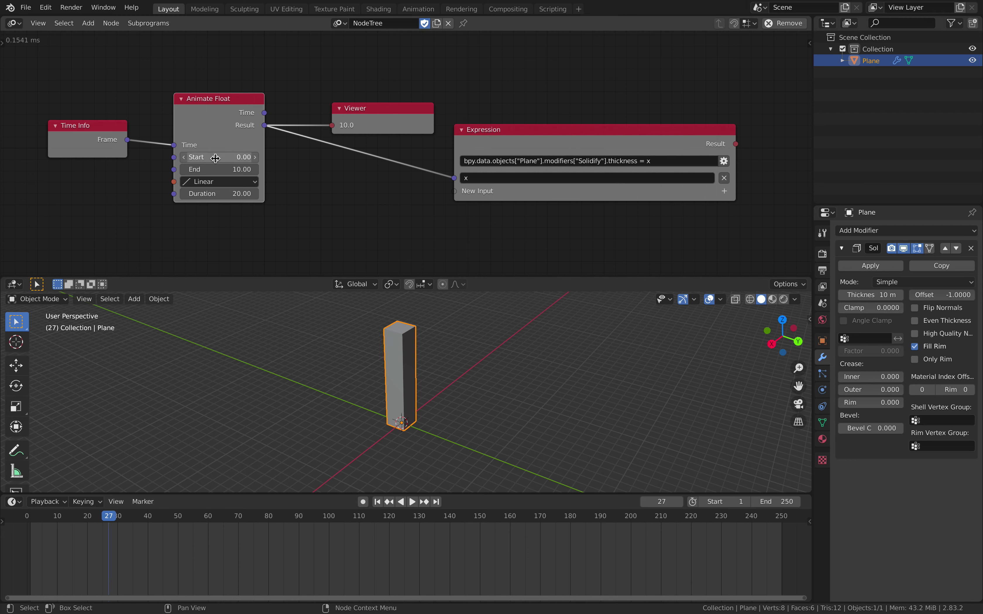
# Step: Set the Animate Float interpolation to Back and play the animation from the start several times to preview it
pyautogui.click(218, 182)
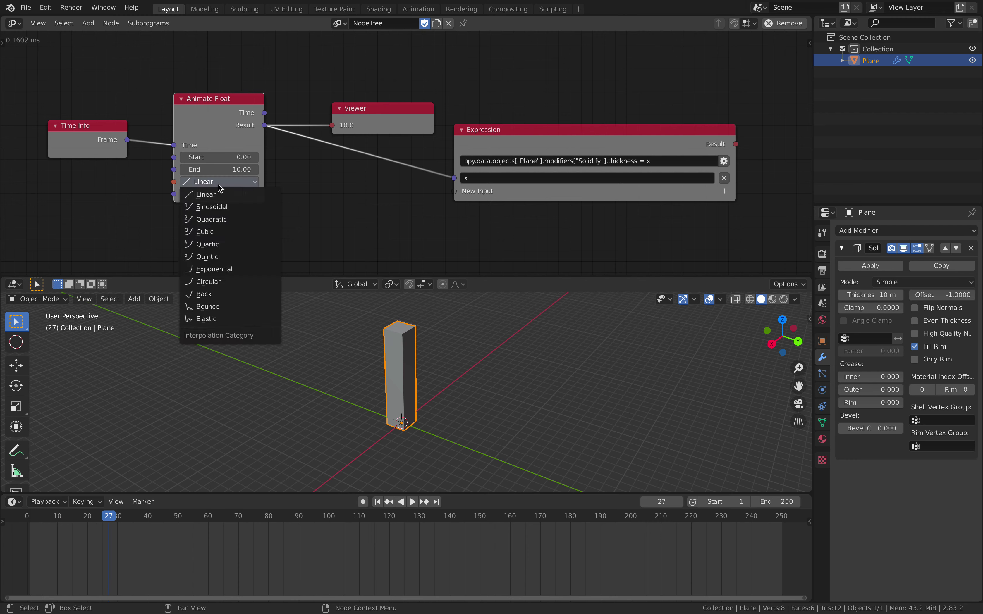
pyautogui.click(230, 294)
pyautogui.hotkey('shift', 'Left')
pyautogui.press('space')
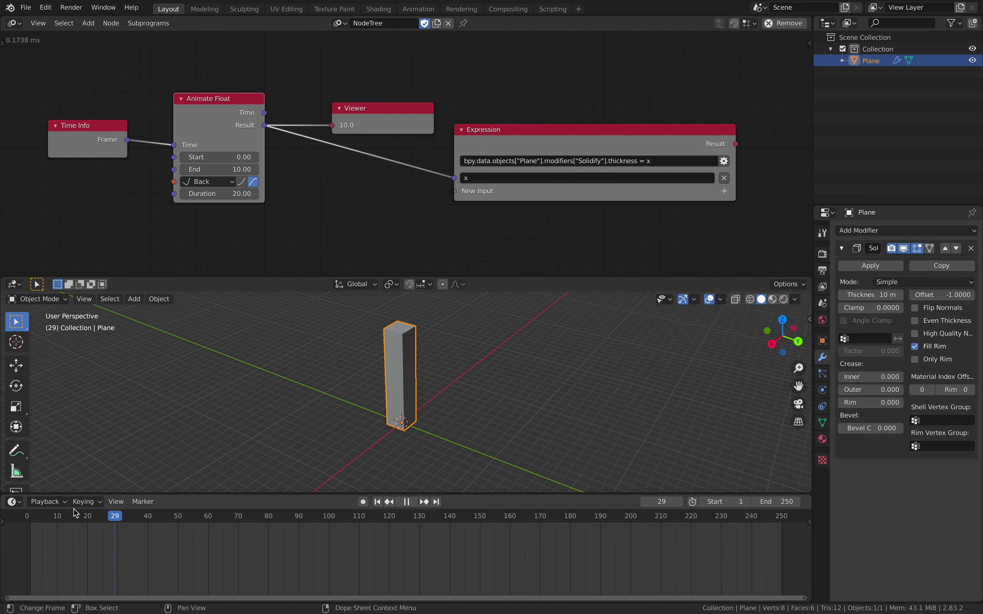
pyautogui.click(33, 515)
pyautogui.press('space')
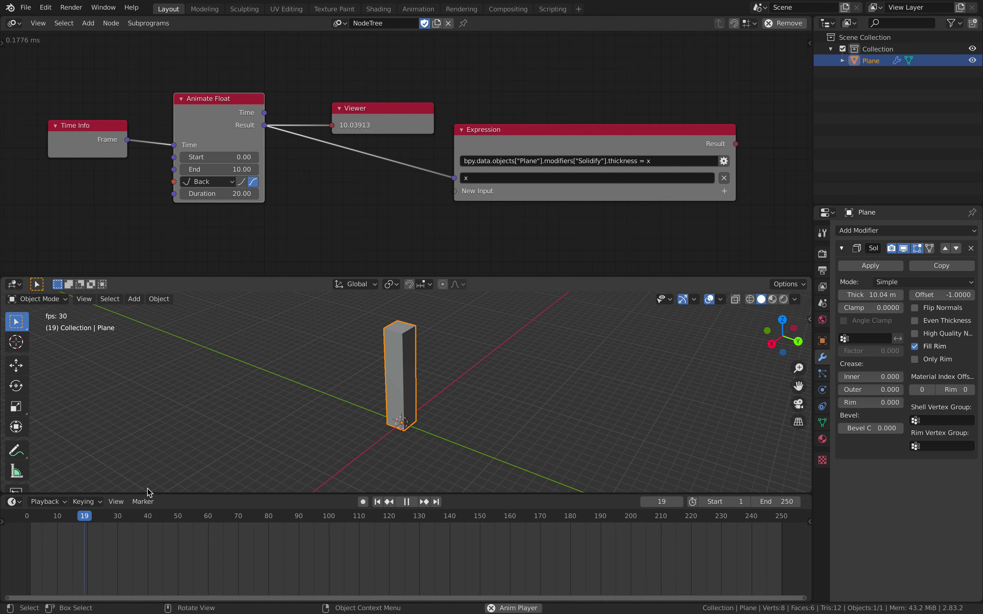
pyautogui.click(34, 516)
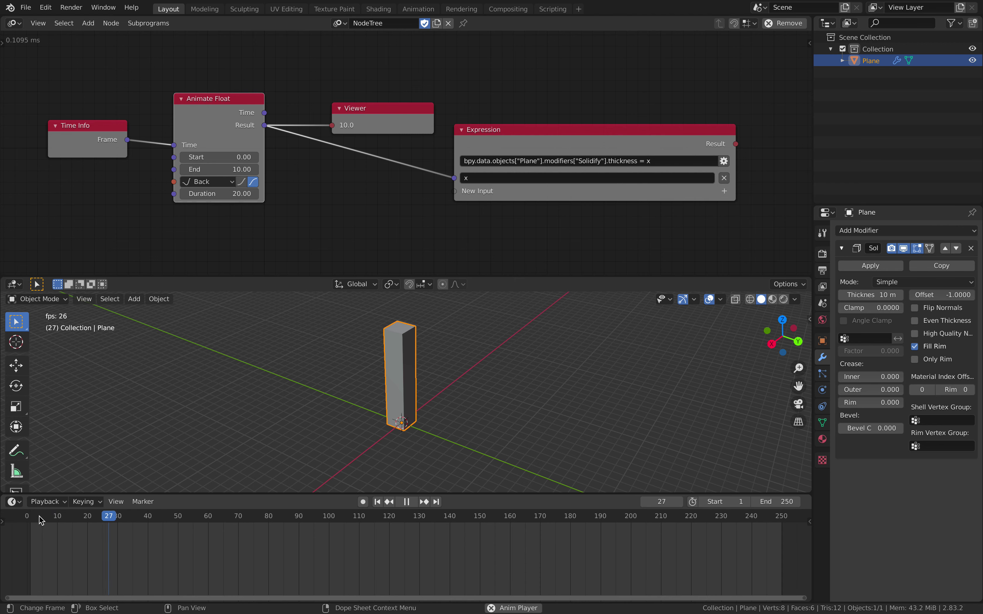
pyautogui.click(38, 516)
pyautogui.click(35, 516)
pyautogui.press('space')
# Step: Move Time Info away from Animate Float and insert a Delay Time node into the link between them
pyautogui.click(310, 148)
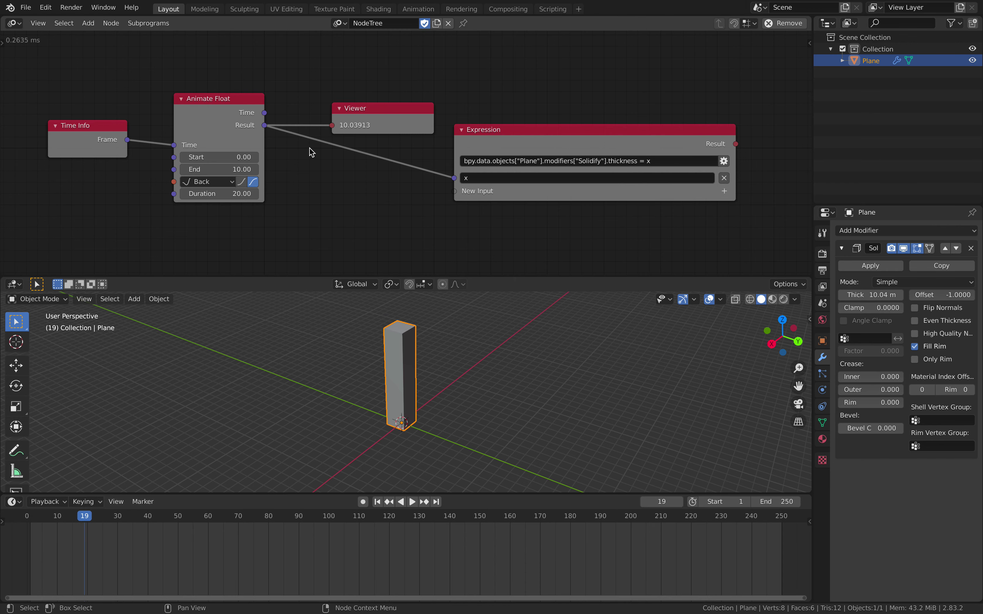
pyautogui.moveTo(310, 148); pyautogui.dragTo(398, 157, button='middle')
pyautogui.moveTo(194, 140); pyautogui.dragTo(110, 124)
pyautogui.moveTo(151, 135); pyautogui.dragTo(177, 129, button='middle')
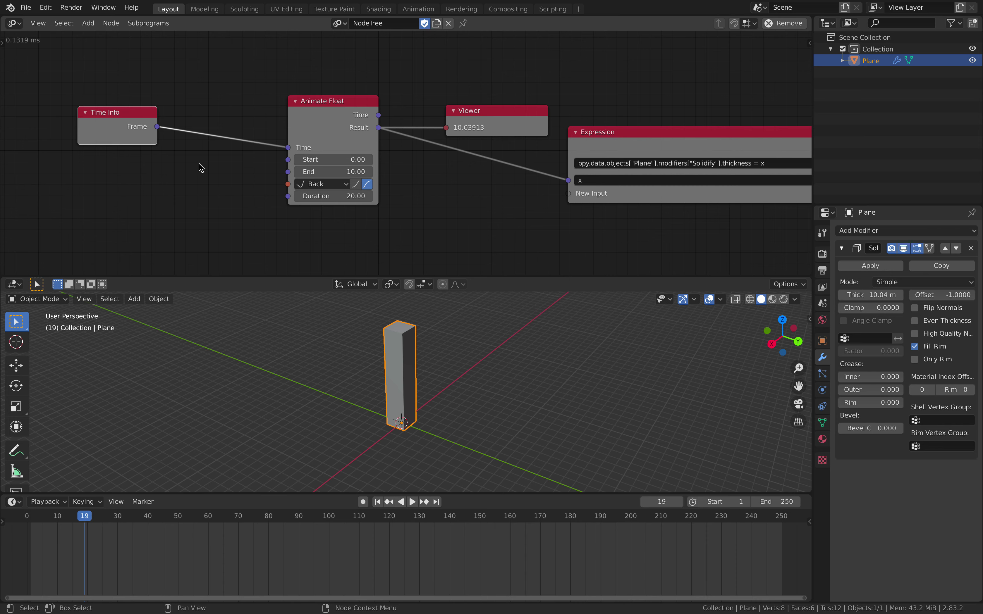
pyautogui.hotkey('shift', 'a')
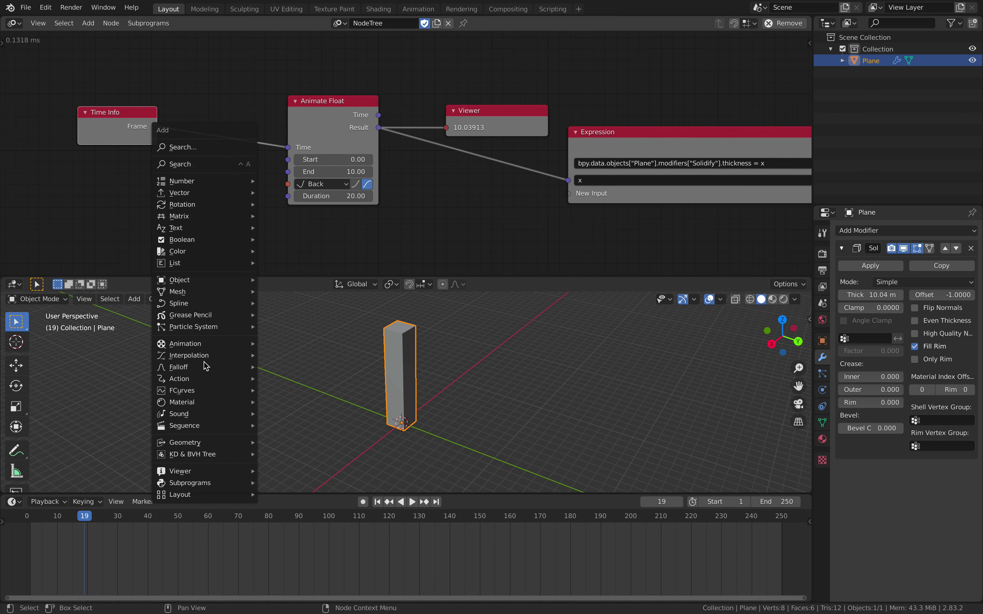
pyautogui.moveTo(205, 368)
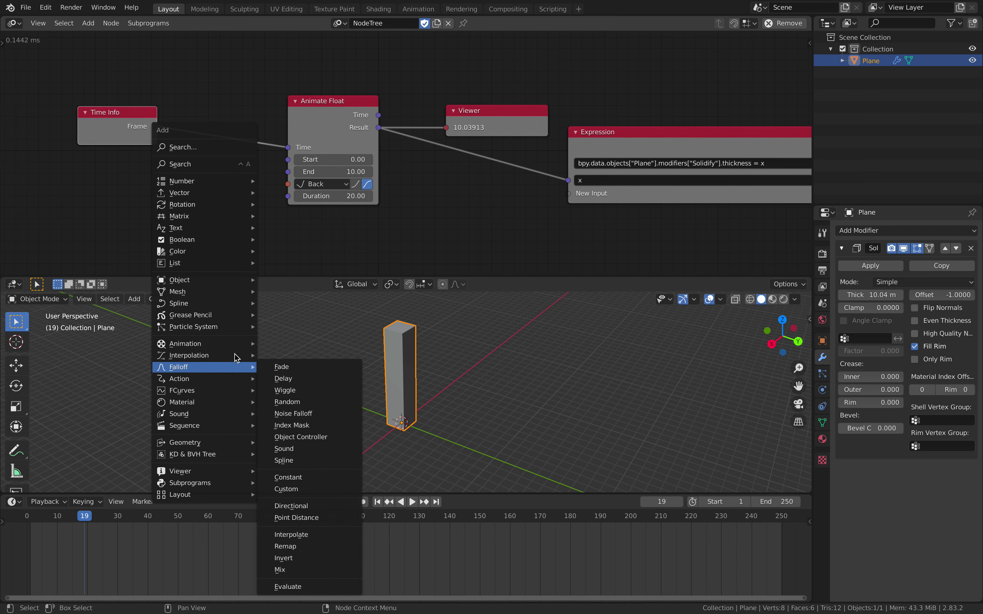
pyautogui.moveTo(249, 351)
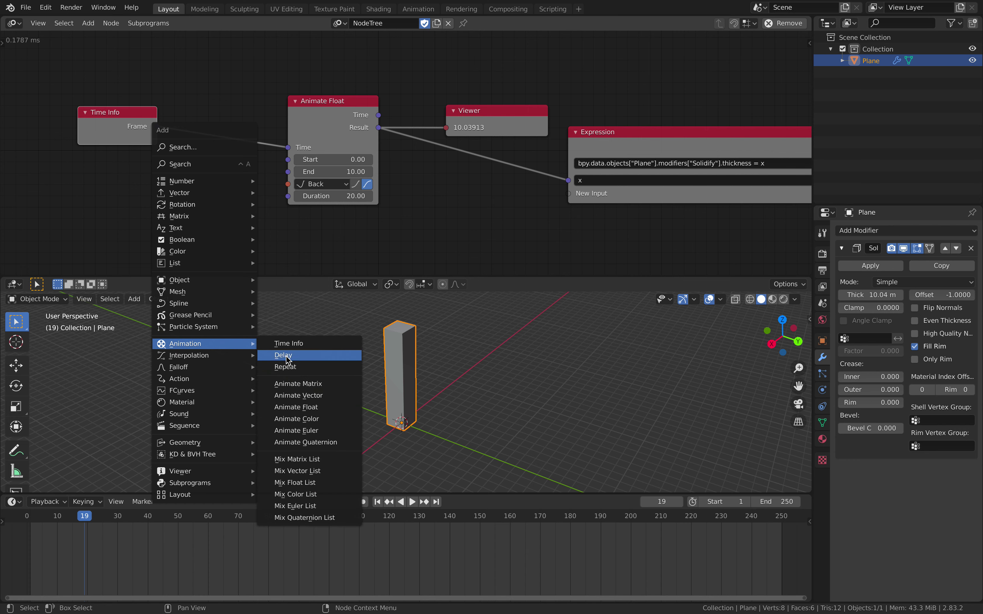
pyautogui.click(317, 351)
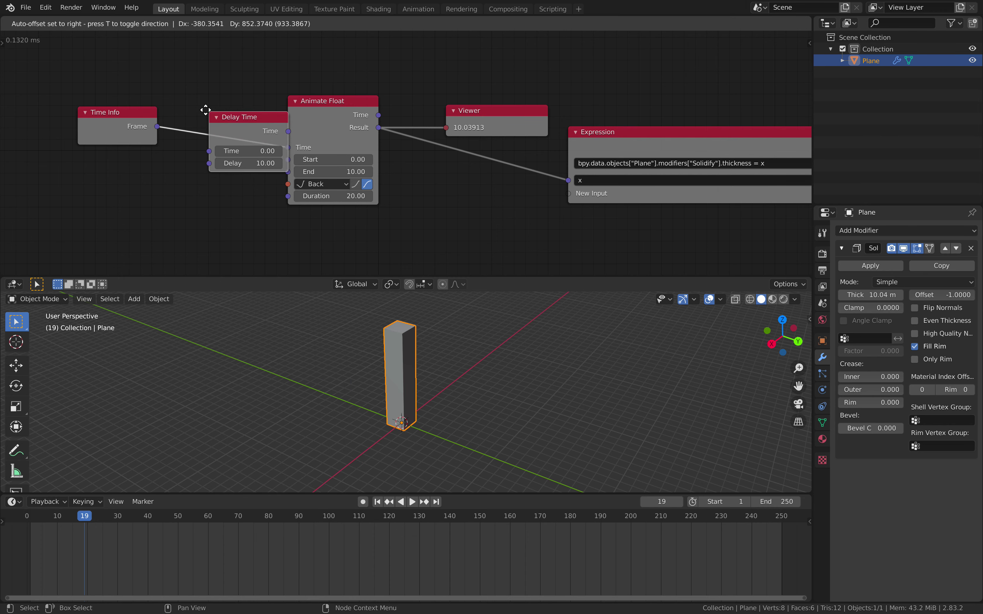
pyautogui.click(208, 139)
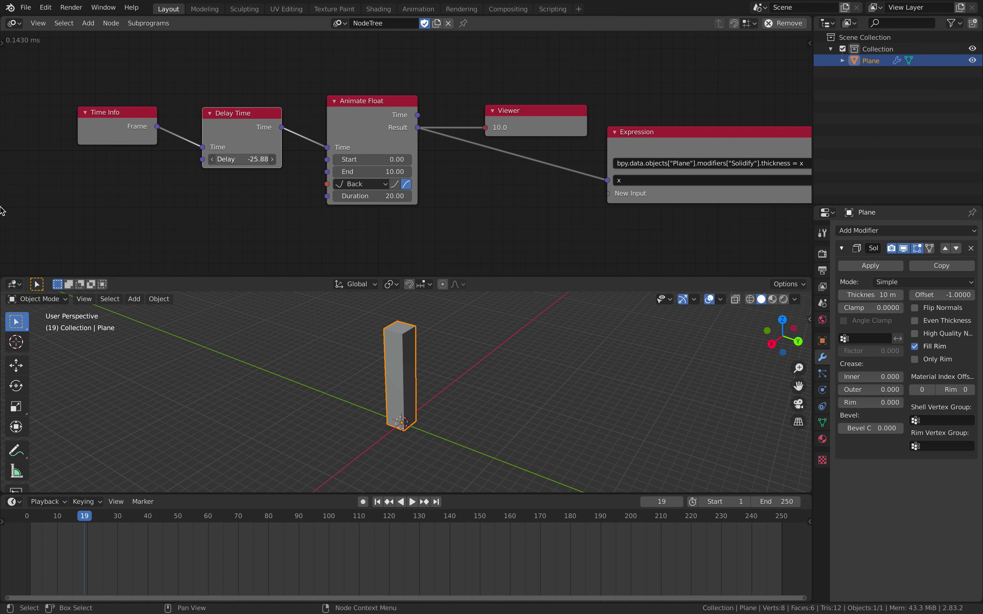
# Step: Play the animation from the start to preview the plane's thickness with the negative time delay
pyautogui.click(41, 515)
pyautogui.press('space')
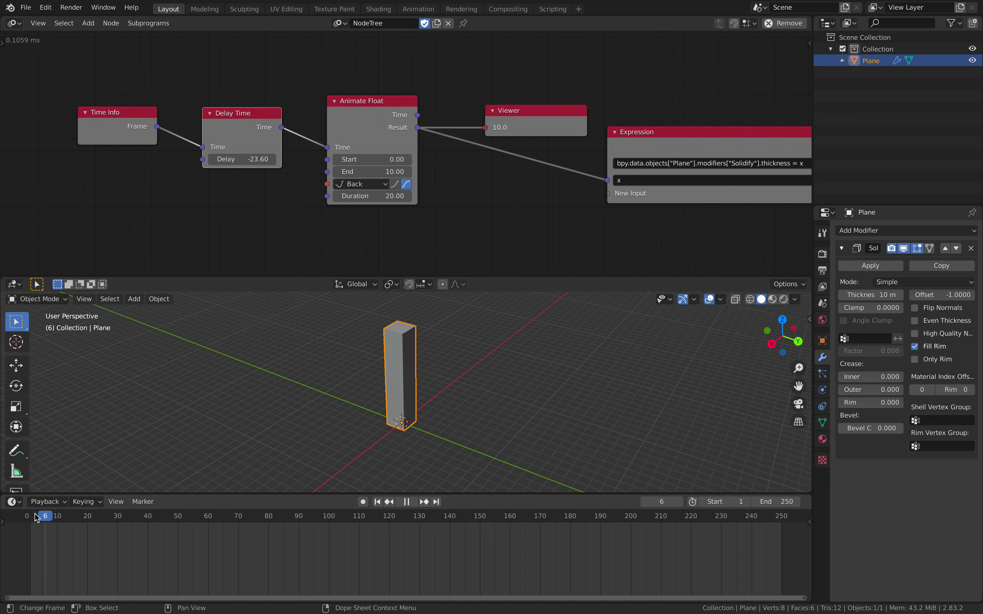
pyautogui.press('space')
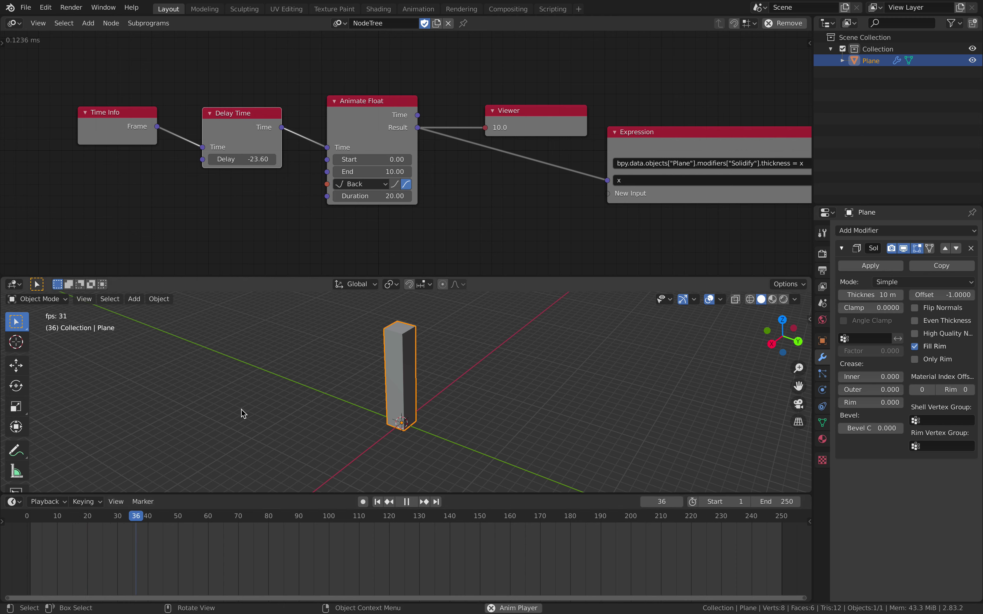
# Step: Set the Delay Time value to 22.84 and replay the opening frames to preview the delayed thickness growth
pyautogui.moveTo(243, 159); pyautogui.dragTo(254, 159)
pyautogui.click(31, 516)
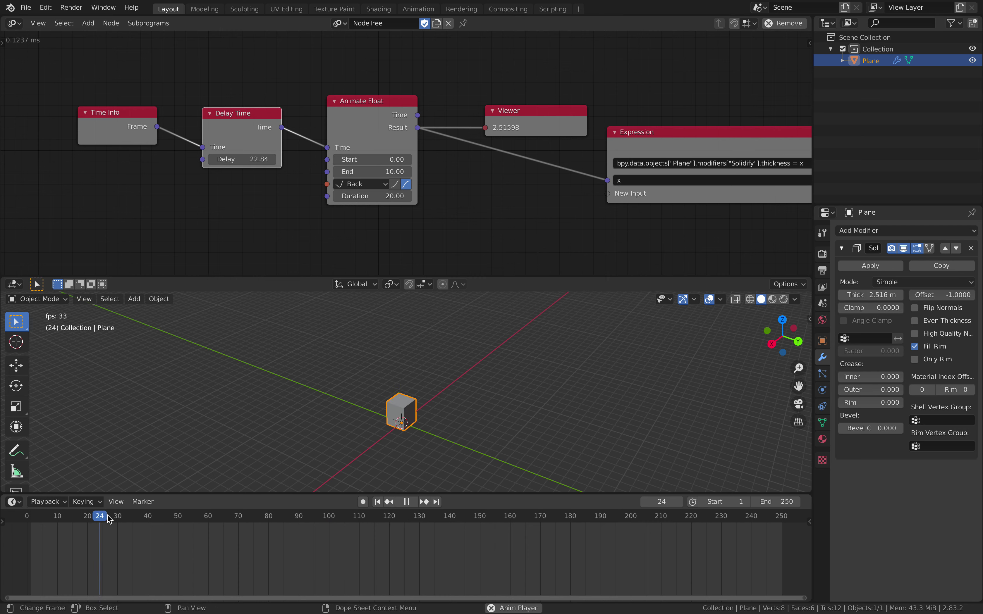
pyautogui.click(37, 518)
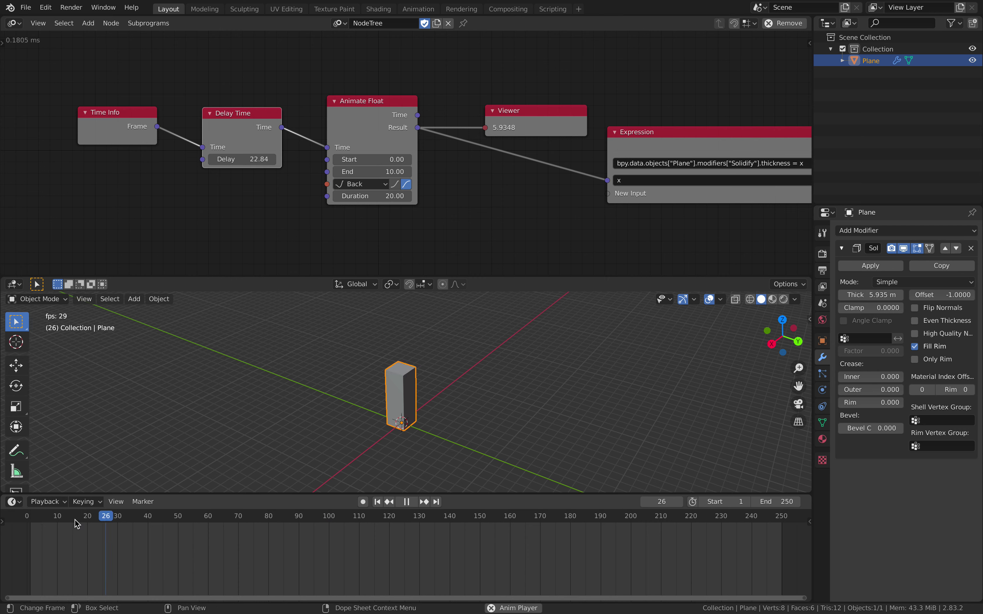
pyautogui.click(56, 519)
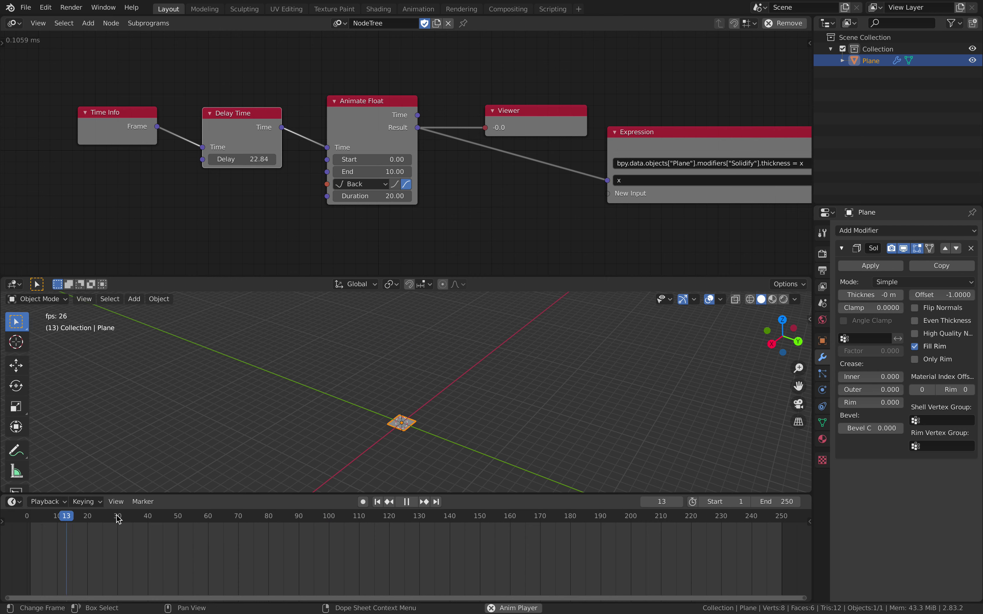
pyautogui.press('space')
# Step: Try Bounce for the Animate Float interpolation, switch it to Linear, and preview the animation from the start
pyautogui.click(372, 184)
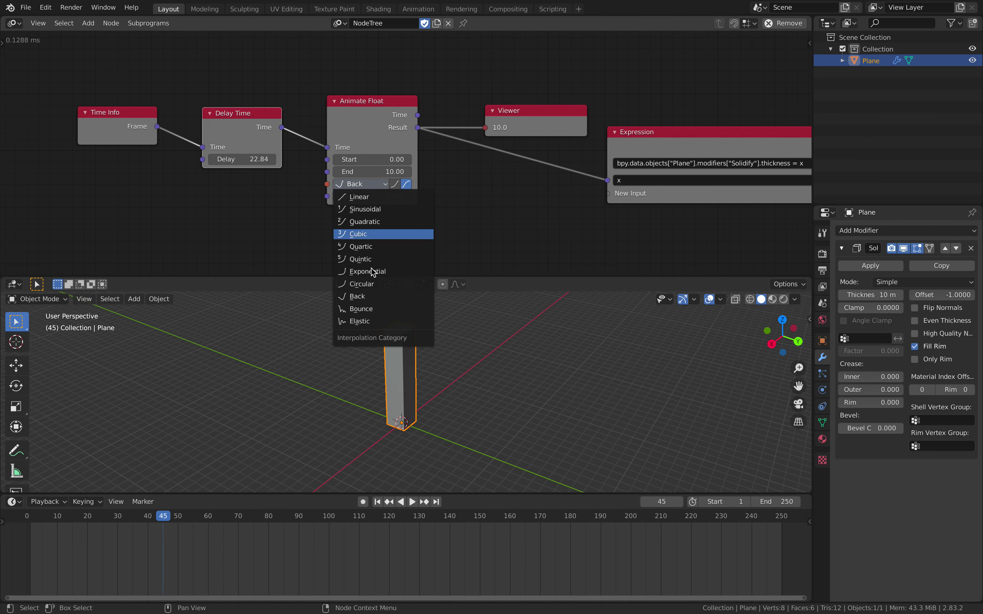
pyautogui.click(371, 310)
pyautogui.click(373, 185)
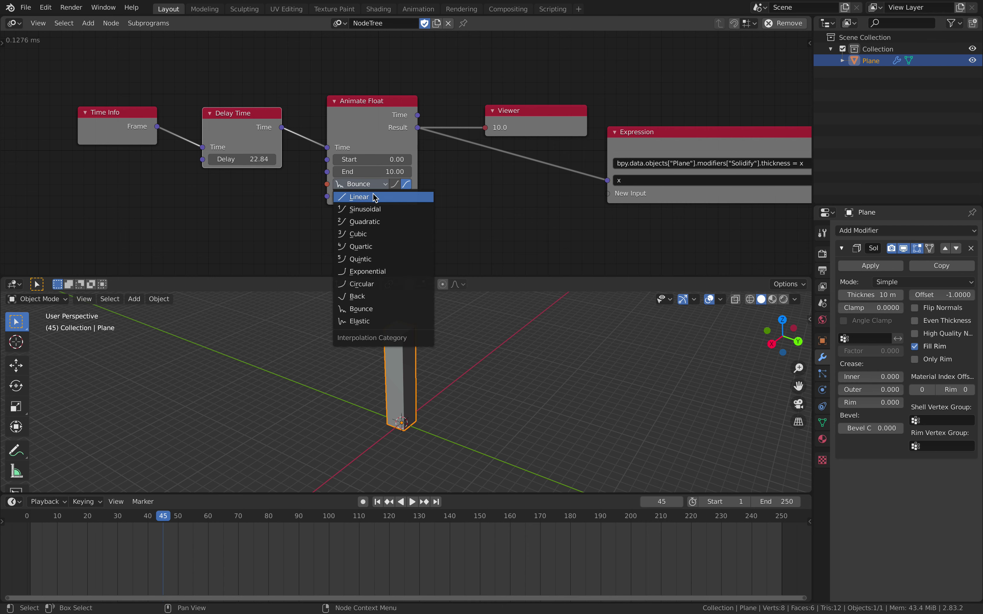
pyautogui.click(375, 197)
pyautogui.click(43, 522)
pyautogui.press('space')
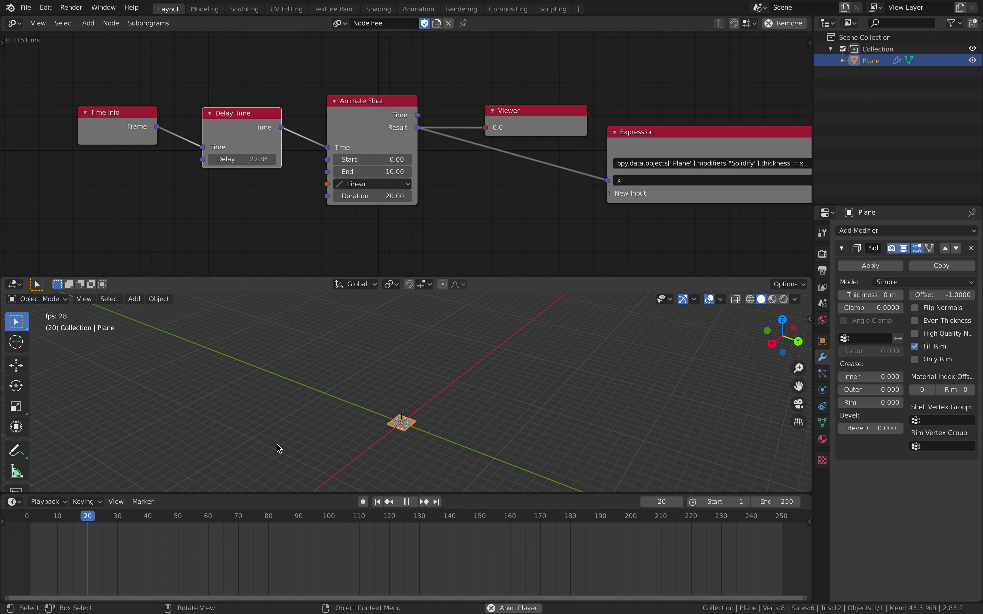
pyautogui.click(77, 515)
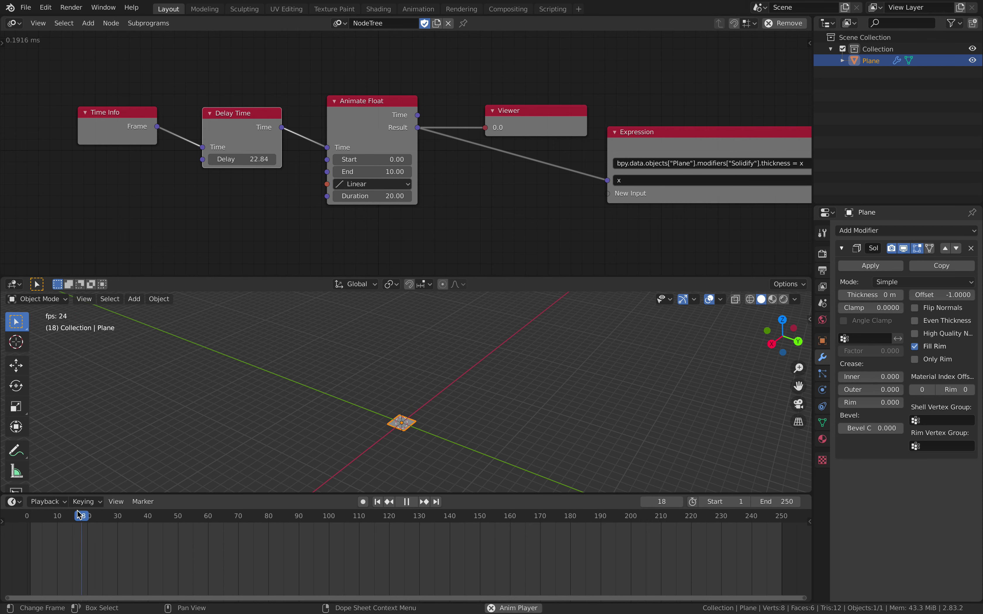
pyautogui.scroll(-2, 478, 239)
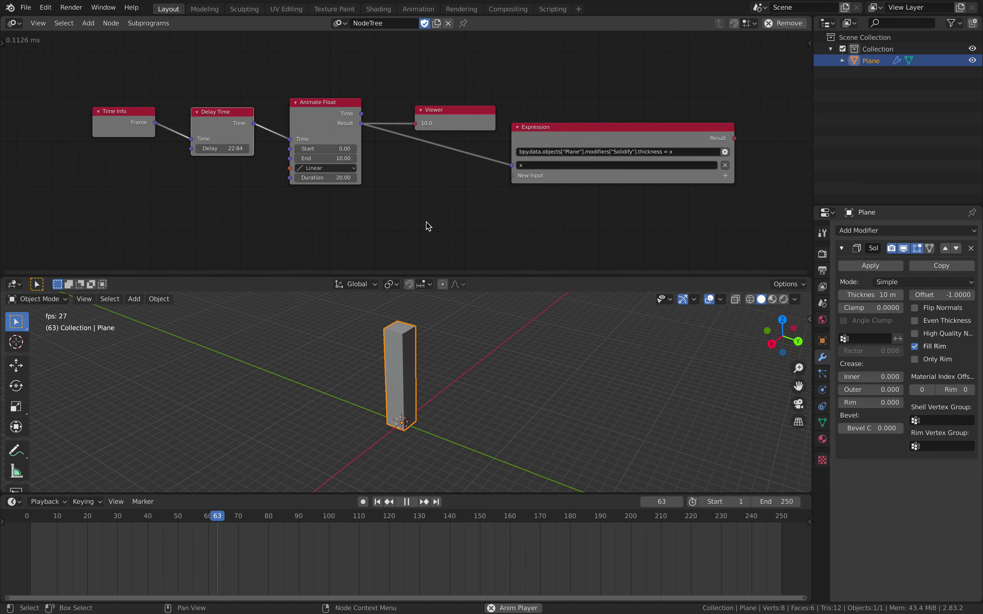
pyautogui.press('space')
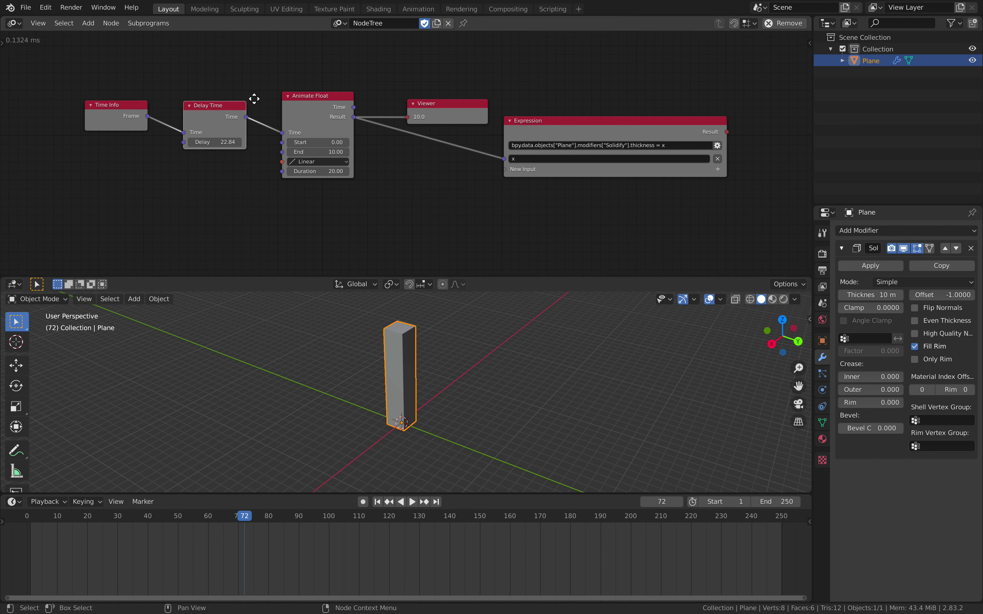
# Step: Save the project to the Desktop as basicAN_001.blend
pyautogui.click(25, 8)
pyautogui.click(81, 101)
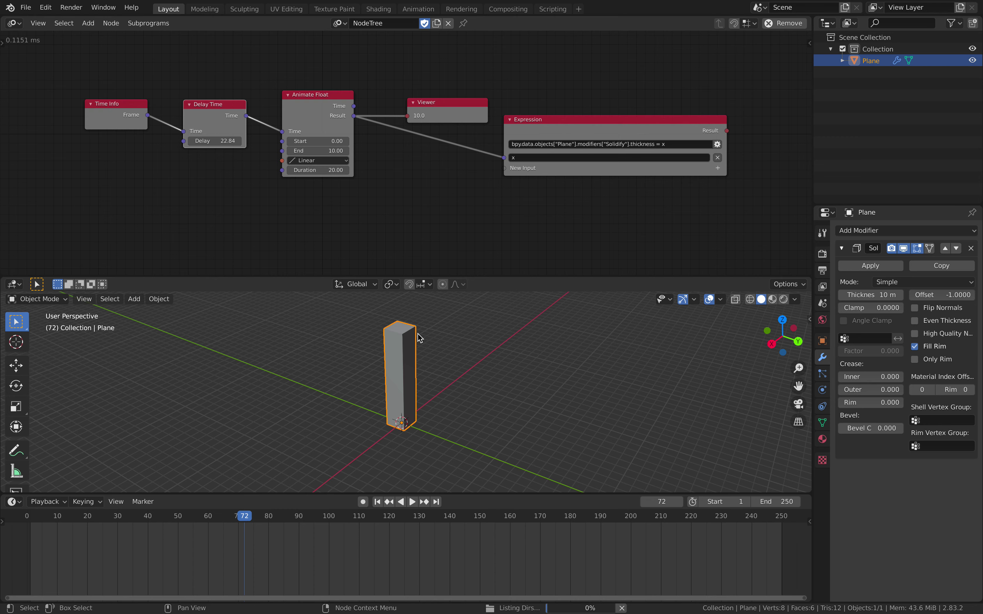
pyautogui.click(319, 543)
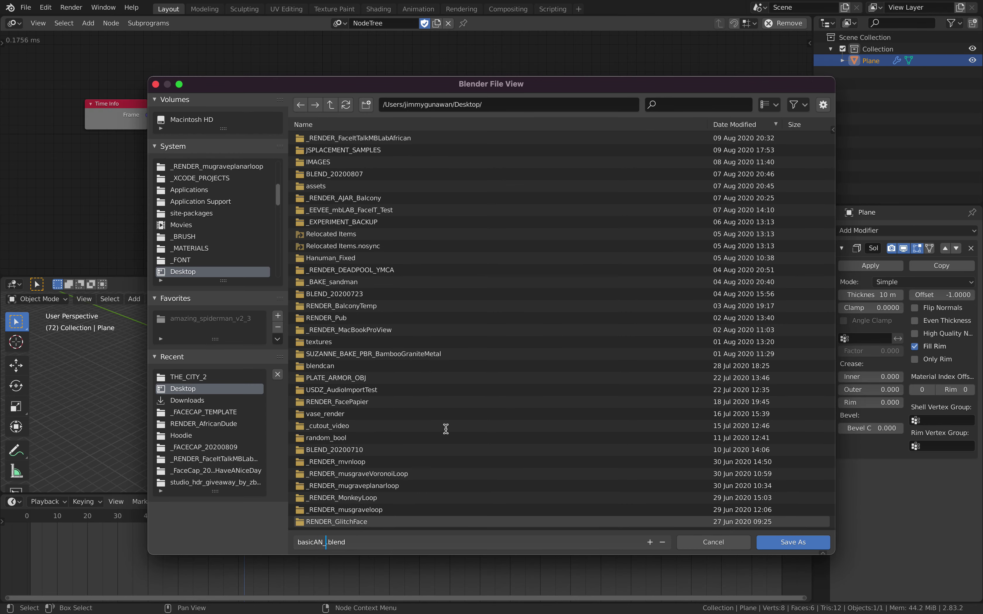
pyautogui.press('Return')
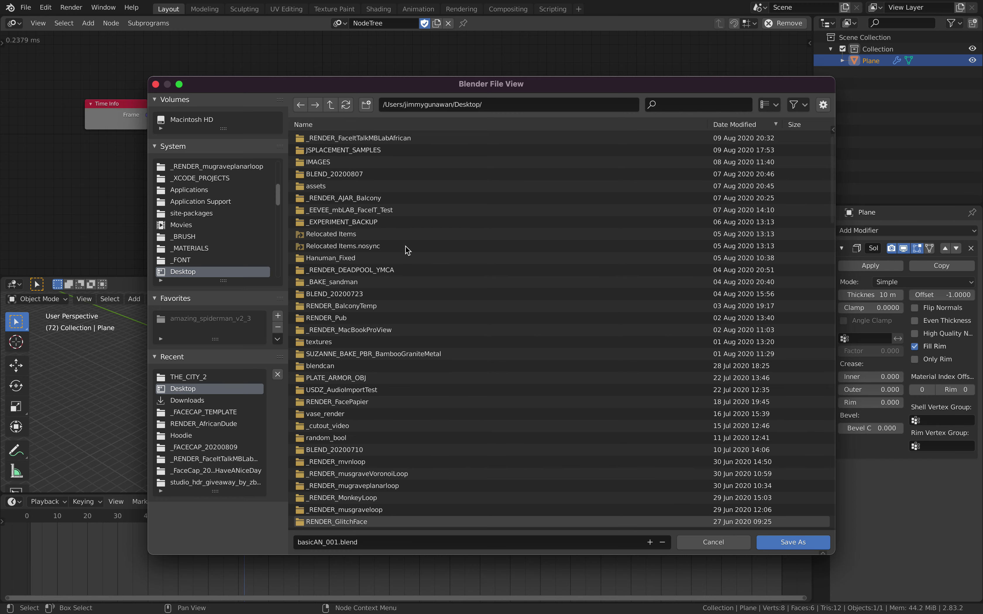
pyautogui.press('Return')
# Step: Add an Animate Vector node below Animate Float and enlarge the node editor to show it fully
pyautogui.scroll(-1, 379, 186)
pyautogui.hotkey('shift', 'a')
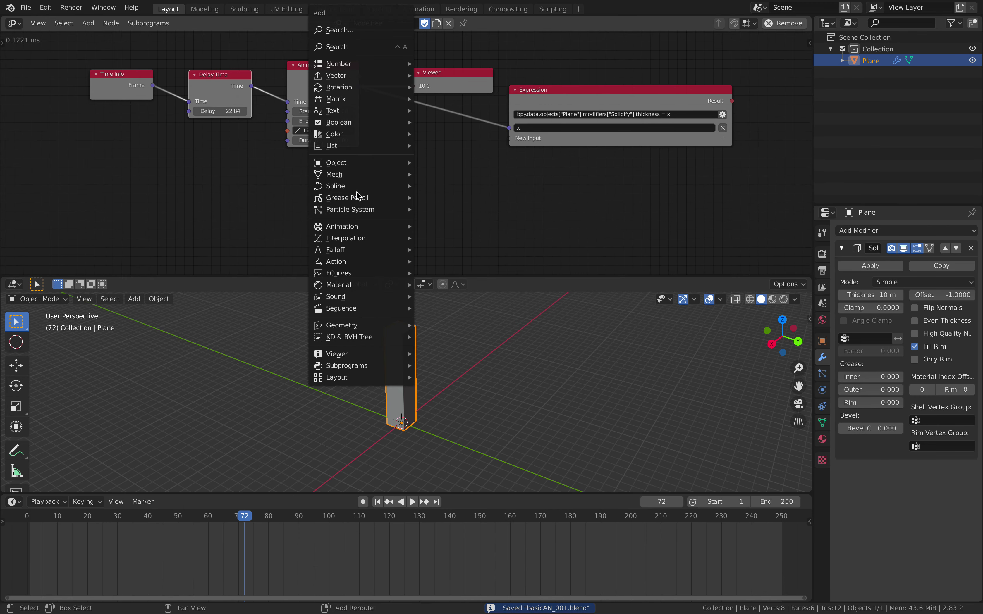
pyautogui.moveTo(374, 173)
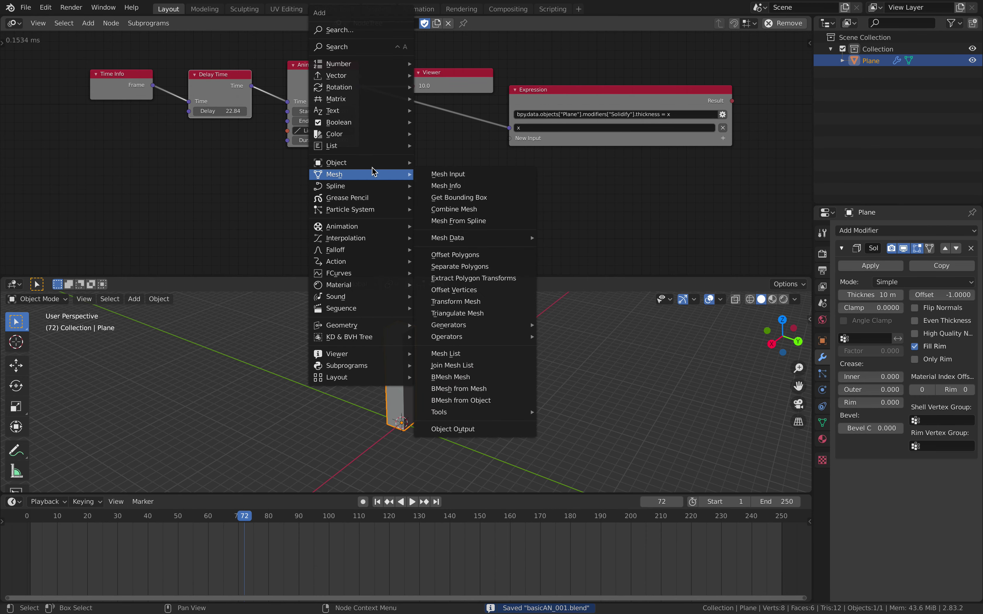
pyautogui.moveTo(366, 227)
pyautogui.click(451, 238)
pyautogui.click(268, 163)
pyautogui.moveTo(382, 228); pyautogui.dragTo(358, 195, button='middle')
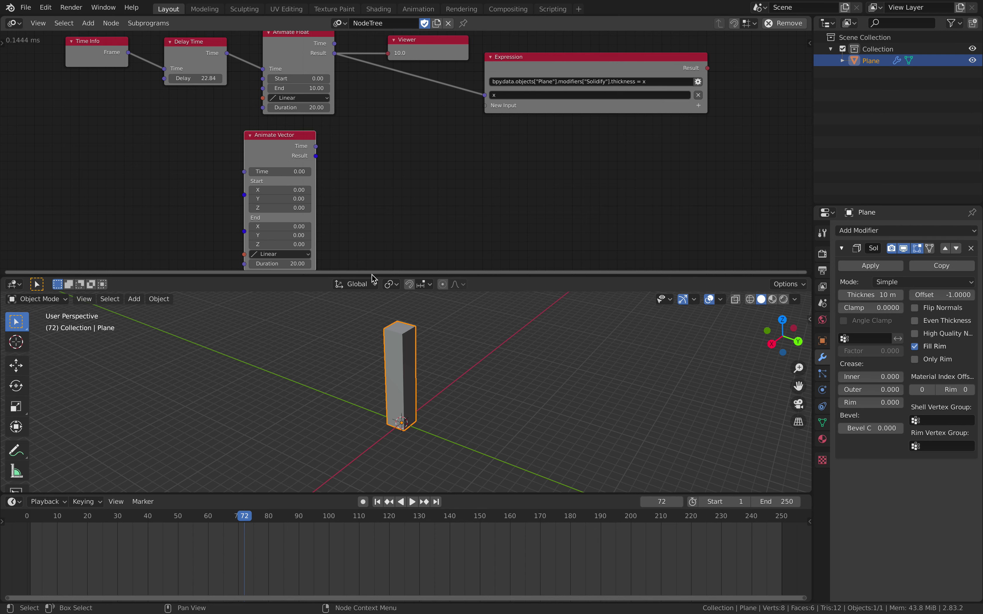
pyautogui.moveTo(373, 277); pyautogui.dragTo(373, 302)
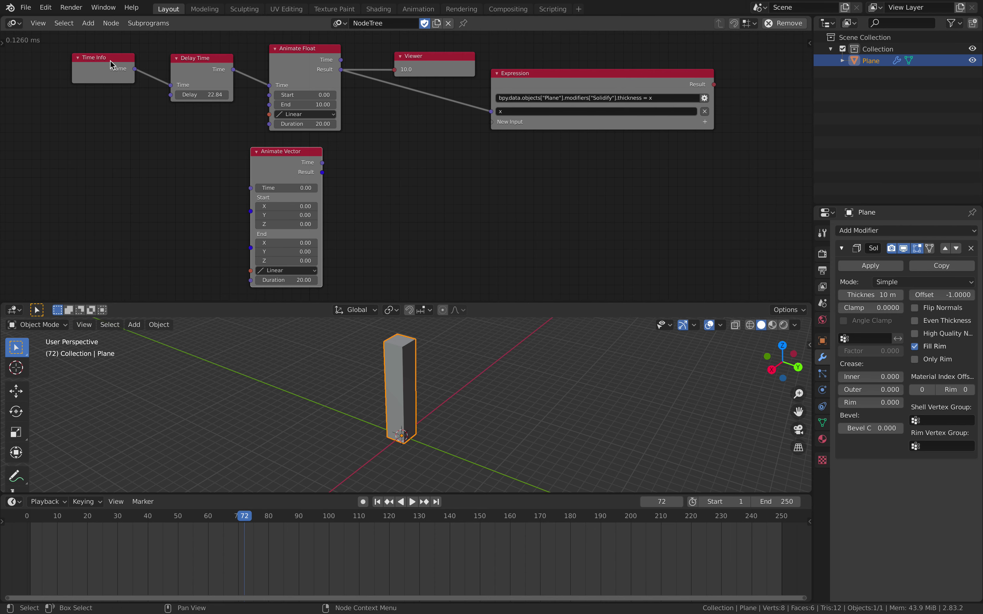
# Step: Delete the Delay Time node and link Time Info's Frame output to the Time inputs of Animate Float and Animate Vector
pyautogui.moveTo(110, 61); pyautogui.dragTo(110, 143)
pyautogui.moveTo(209, 64); pyautogui.dragTo(184, 76)
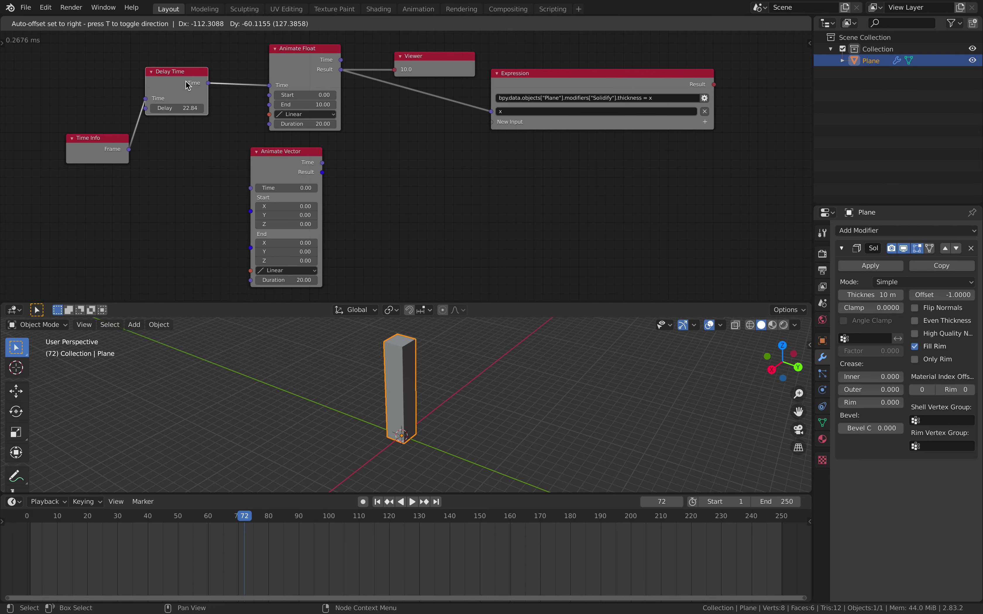
pyautogui.press('x')
pyautogui.moveTo(130, 149); pyautogui.dragTo(269, 85)
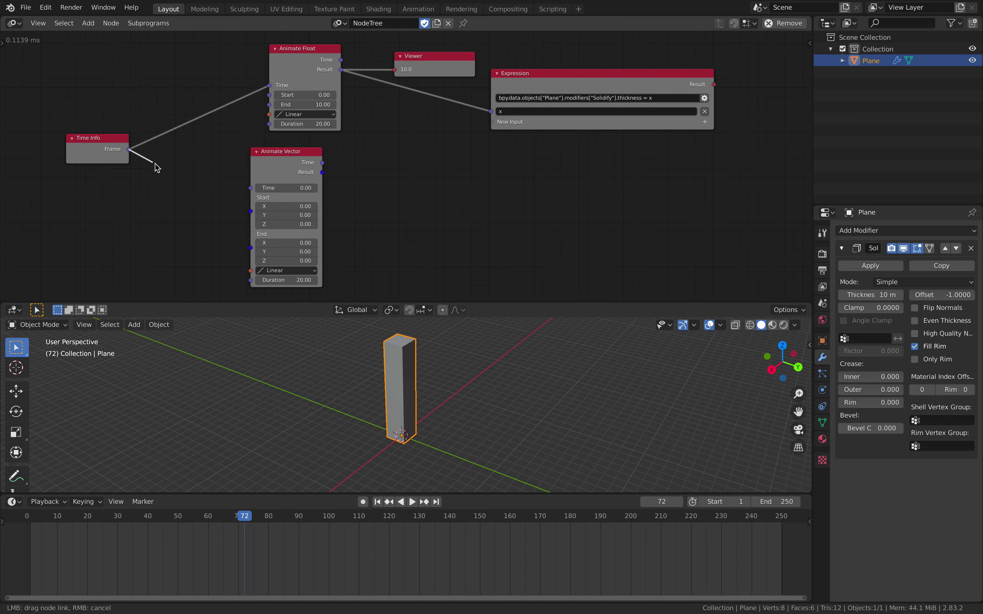
pyautogui.moveTo(246, 190); pyautogui.dragTo(306, 178)
# Step: Play the animation from the start to preview the plane's thickness without the delay, and orbit around it
pyautogui.press('space')
pyautogui.click(32, 521)
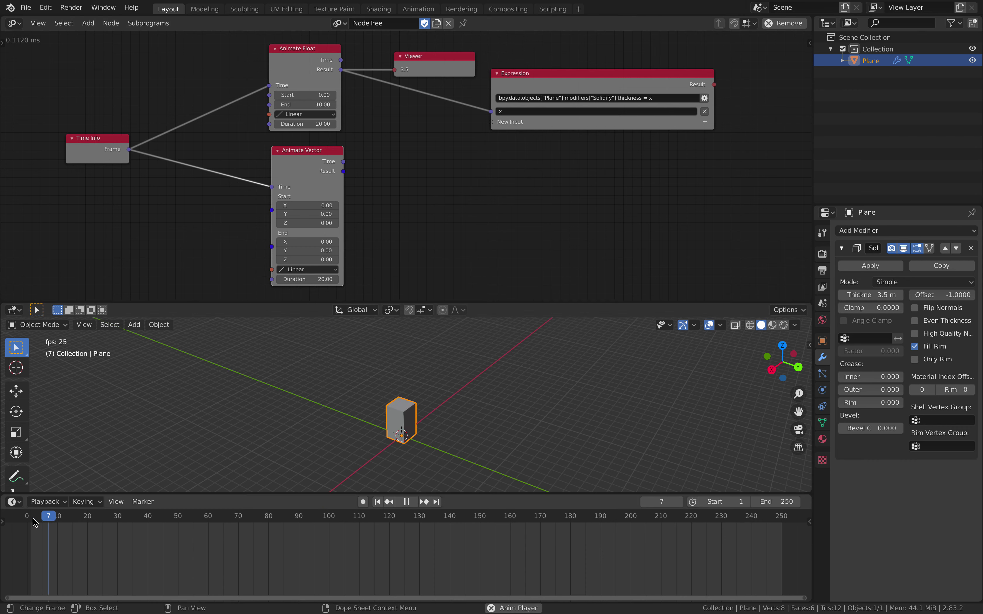
pyautogui.click(34, 519)
pyautogui.press('space')
pyautogui.moveTo(361, 417)
pyautogui.mouseDown(button='middle')
pyautogui.moveTo(385, 418)
pyautogui.moveTo(361, 428)
pyautogui.mouseUp(button='middle')
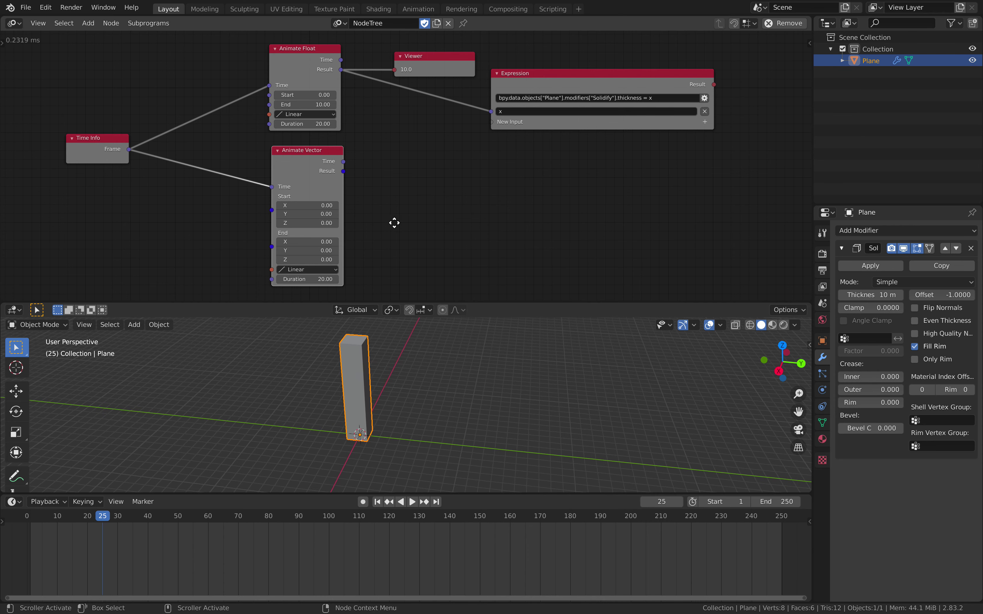
# Step: Set the End X value of the Animate Vector node to 10
pyautogui.scroll(2, 395, 219)
pyautogui.scroll(3, 228, 151)
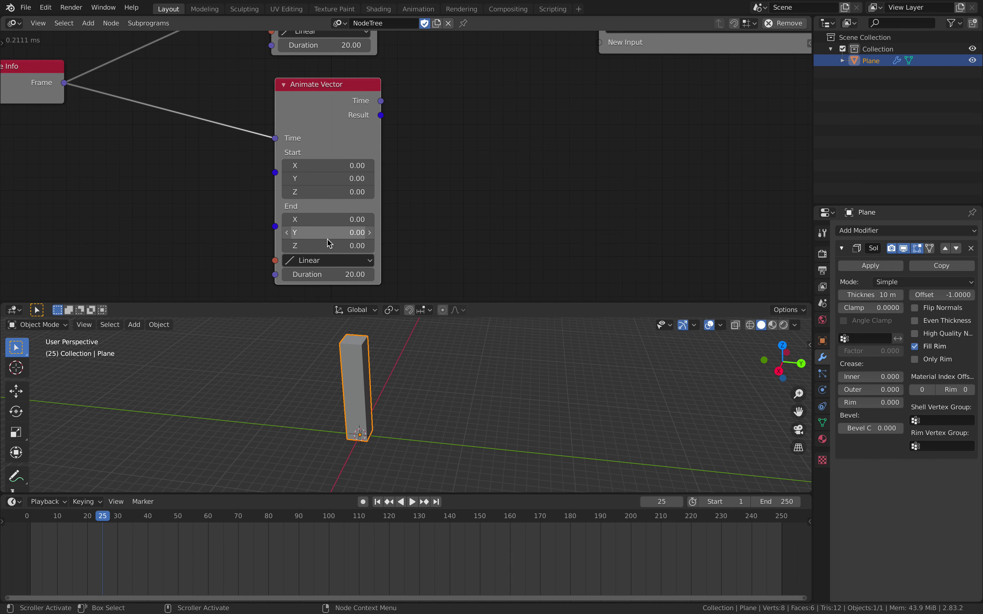
pyautogui.scroll(-1, 337, 226)
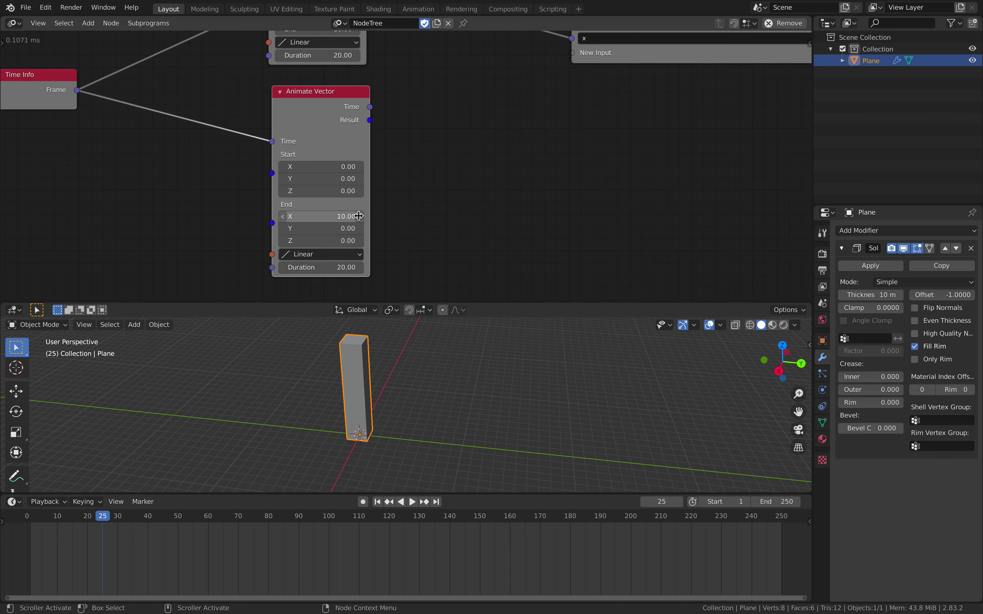
pyautogui.scroll(-3, 361, 215)
pyautogui.moveTo(411, 143); pyautogui.dragTo(302, 196, button='middle')
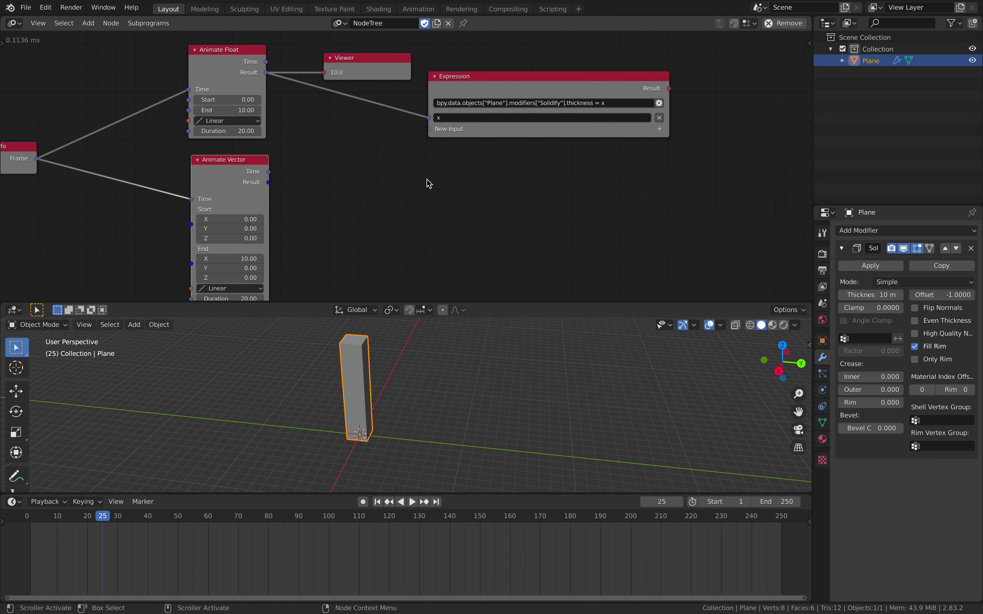
# Step: Move the Expression node up and add an Object Transforms Output node below it with X, Y and Z location enabled
pyautogui.moveTo(473, 84); pyautogui.dragTo(443, 67)
pyautogui.hotkey('shift', 'a')
pyautogui.click(391, 49)
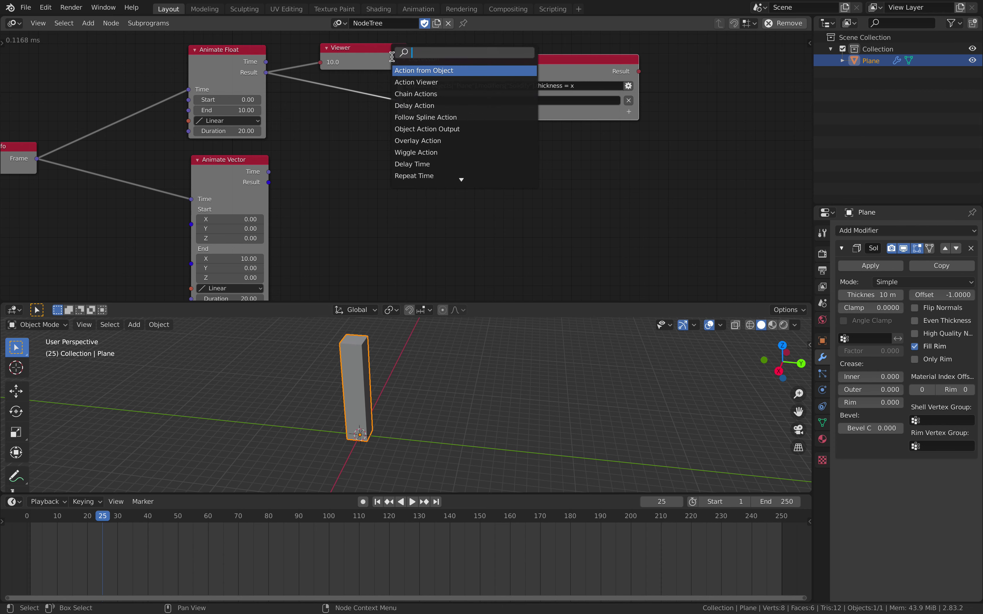
pyautogui.write('object t')
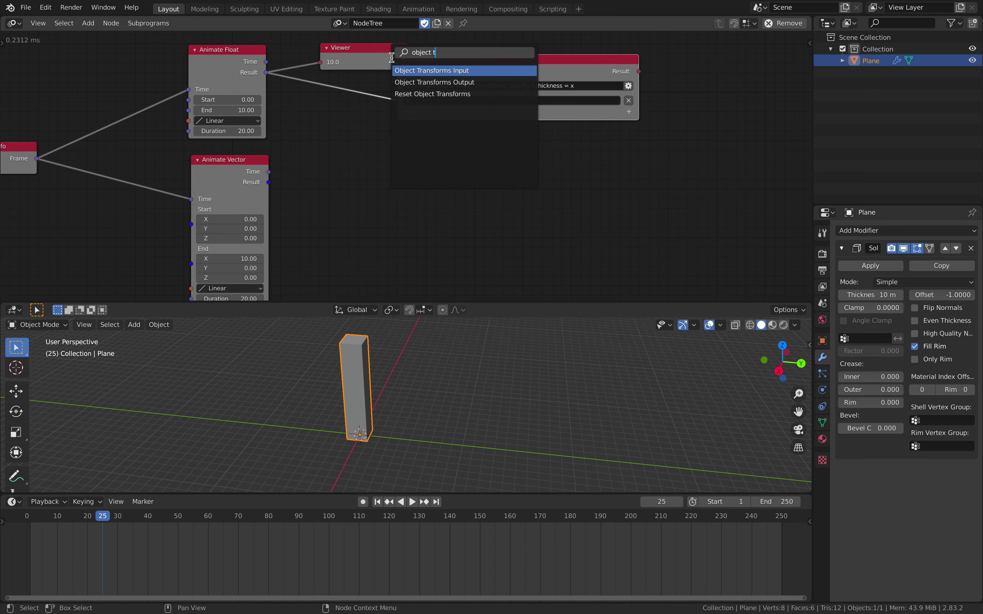
pyautogui.press('Down')
pyautogui.press('Return')
pyautogui.click(400, 144)
pyautogui.moveTo(427, 170); pyautogui.dragTo(463, 170)
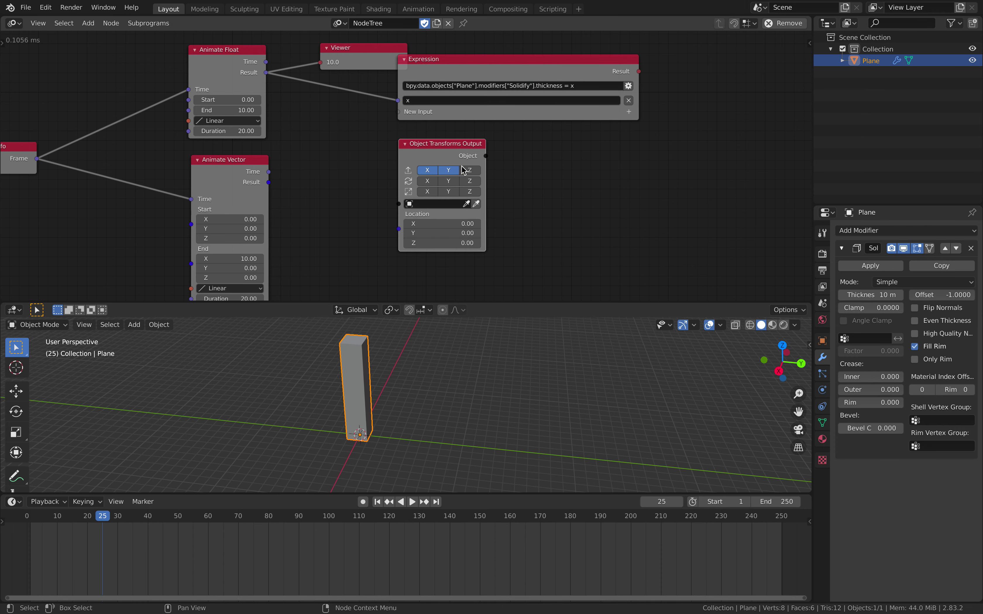
# Step: Link the Animate Vector result to the Location of Object Transforms Output and assign the Plane as its object
pyautogui.moveTo(273, 182); pyautogui.dragTo(320, 182, button='middle')
pyautogui.moveTo(316, 182); pyautogui.dragTo(447, 231)
pyautogui.click(356, 367)
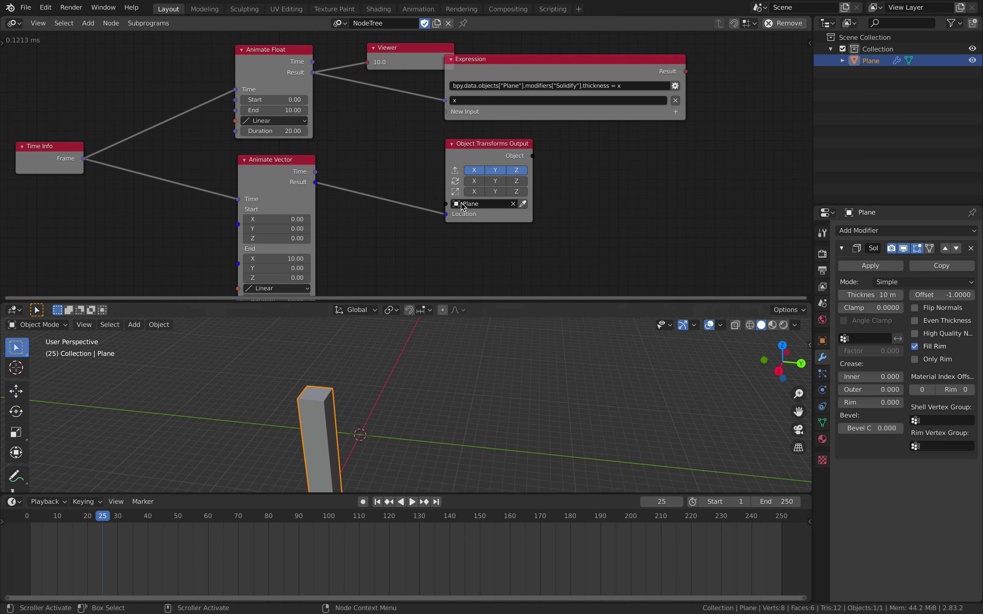
pyautogui.moveTo(481, 147); pyautogui.dragTo(465, 159)
# Step: Play the animation from the start several times while orbiting the viewport to preview the plane's combined movement and growth
pyautogui.scroll(-3, 414, 387)
pyautogui.press('space')
pyautogui.moveTo(415, 387); pyautogui.dragTo(480, 379, button='middle')
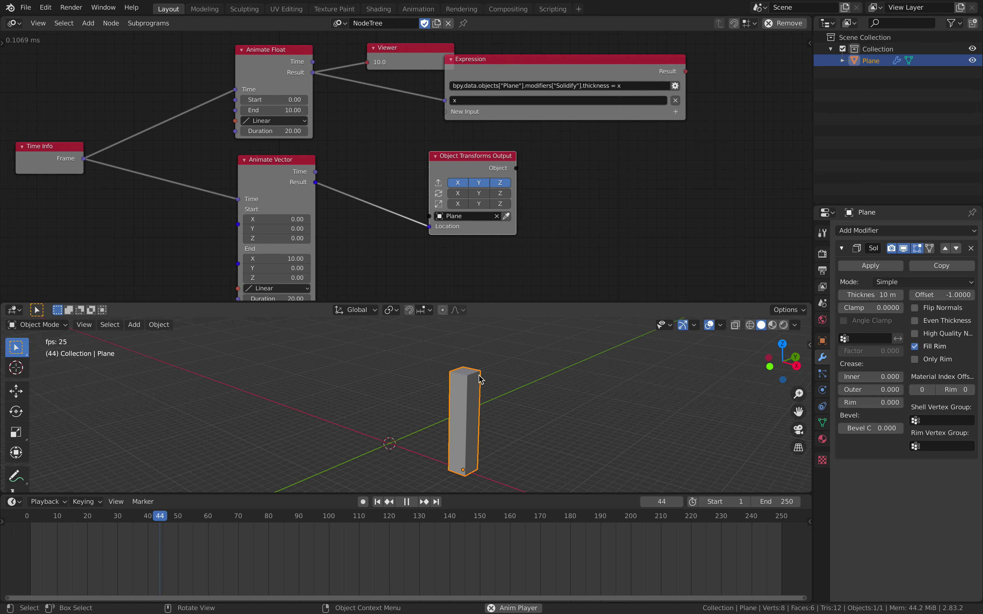
pyautogui.click(42, 514)
pyautogui.moveTo(410, 389); pyautogui.dragTo(454, 386, button='middle')
pyautogui.click(46, 516)
pyautogui.press('space')
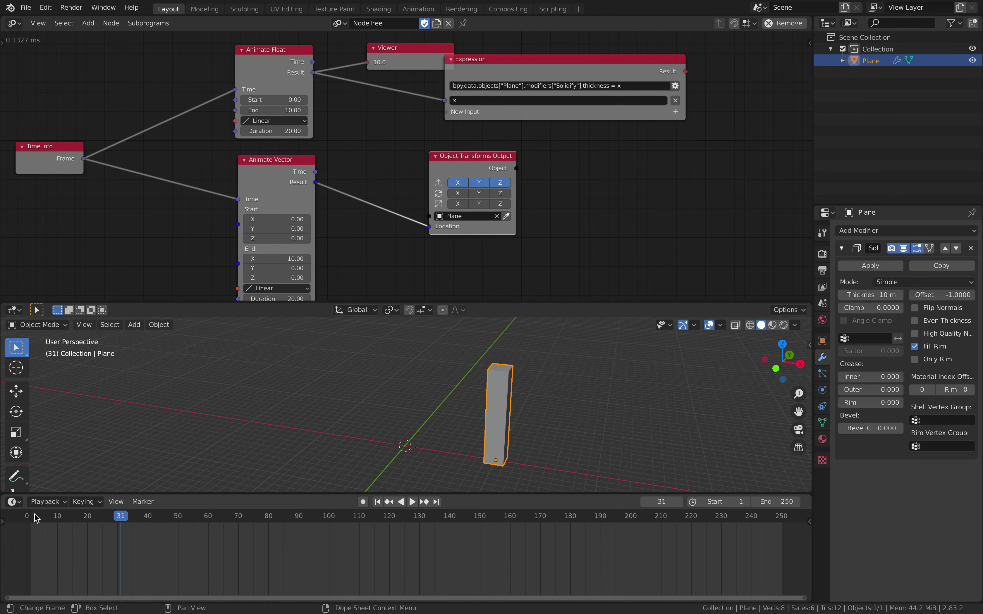
# Step: Scrub the timeline between frames 15 and 22 to examine how the plane's position and thickness change together
pyautogui.moveTo(111, 516); pyautogui.dragTo(72, 529)
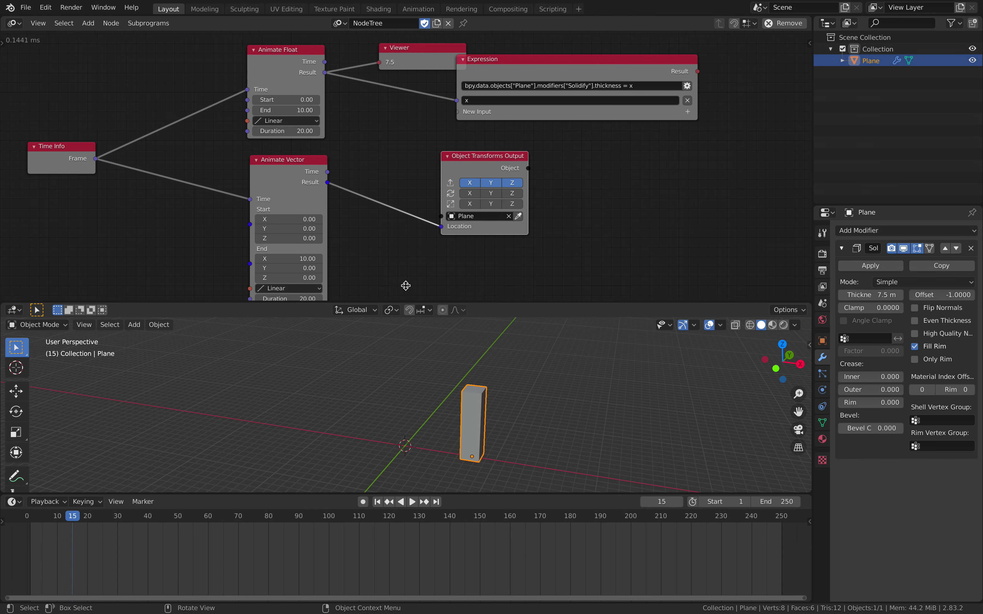
pyautogui.moveTo(405, 242); pyautogui.dragTo(427, 232, button='middle')
pyautogui.scroll(-1, 427, 231)
pyautogui.moveTo(74, 516)
pyautogui.mouseDown()
pyautogui.moveTo(56, 518)
pyautogui.moveTo(87, 518)
pyautogui.moveTo(44, 522)
pyautogui.moveTo(81, 523)
pyautogui.mouseUp()
pyautogui.moveTo(351, 258); pyautogui.dragTo(367, 267, button='middle')
pyautogui.moveTo(79, 522); pyautogui.dragTo(100, 514)
pyautogui.moveTo(363, 143); pyautogui.dragTo(357, 160, button='middle')
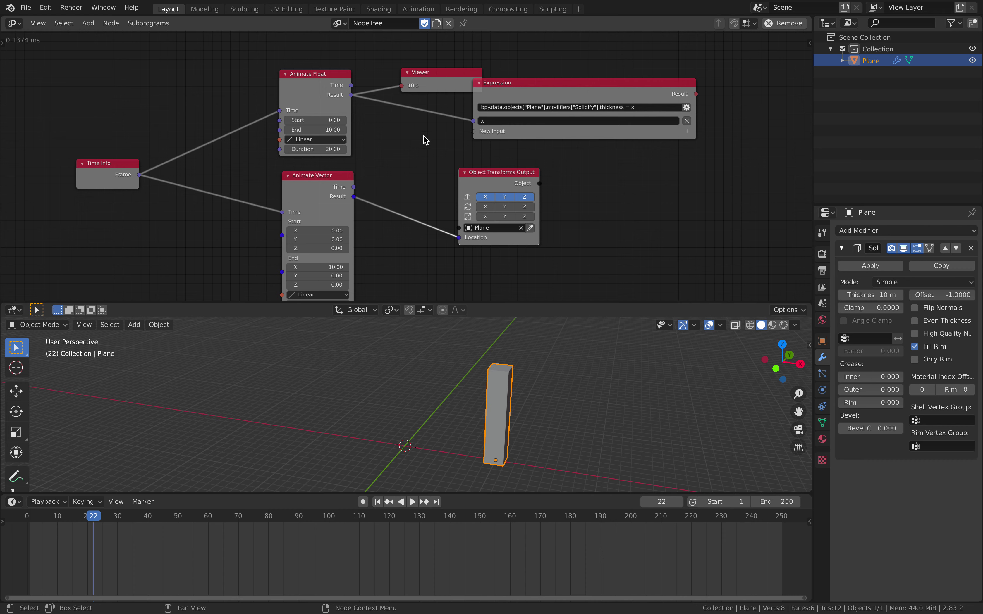
# Step: Add a Repeat Time node after Time Info and feed its time output into both Animate Float and Animate Vector
pyautogui.moveTo(425, 140); pyautogui.dragTo(445, 121, button='middle')
pyautogui.moveTo(163, 161); pyautogui.dragTo(113, 168)
pyautogui.hotkey('shift', 'a')
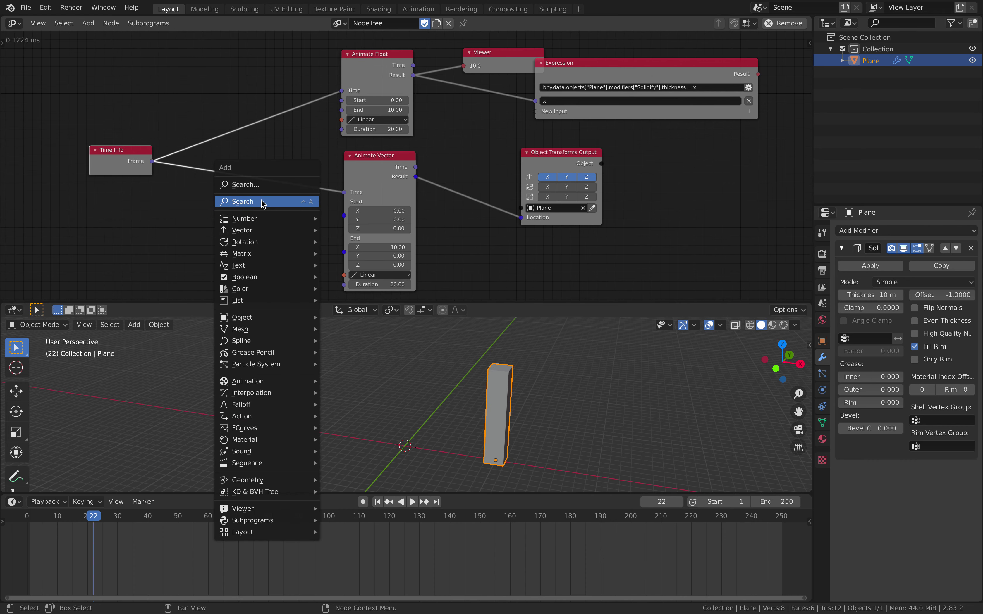
pyautogui.moveTo(288, 380)
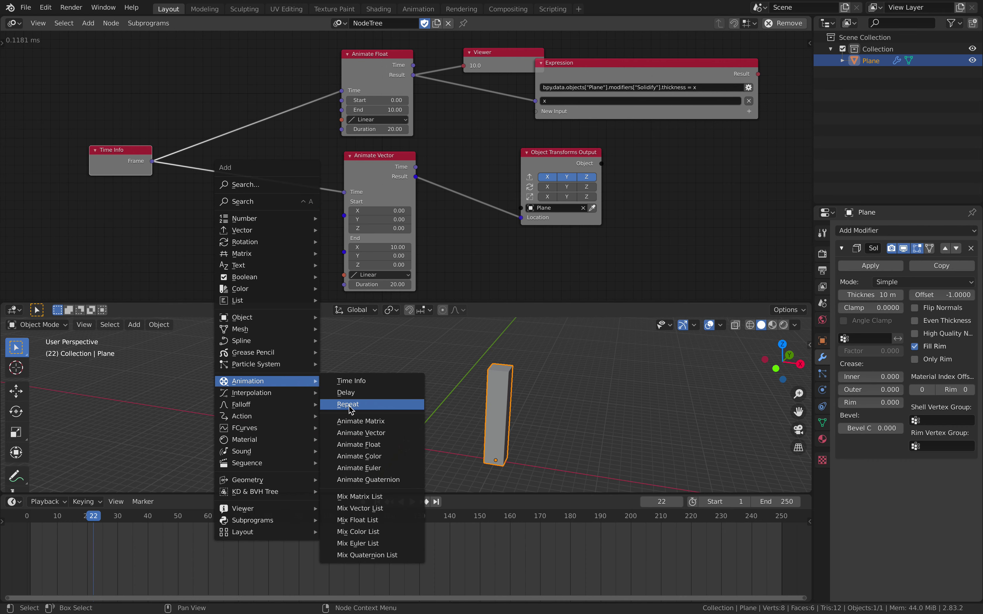
pyautogui.click(361, 406)
pyautogui.click(205, 95)
pyautogui.moveTo(268, 109); pyautogui.dragTo(344, 192)
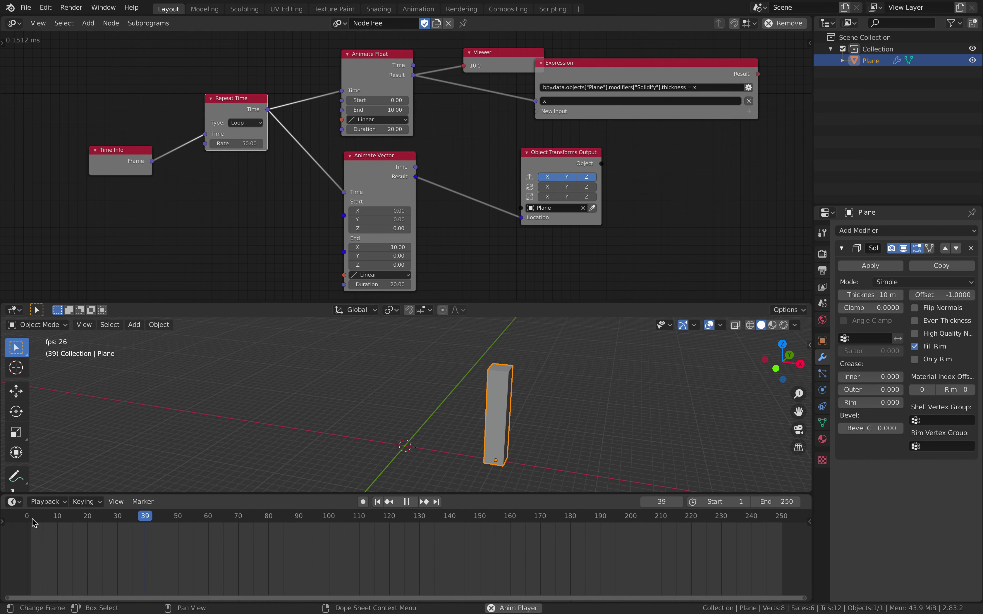
# Step: Play the animation and set the Repeat Time rate to 20 to preview the looping motion
pyautogui.press('space')
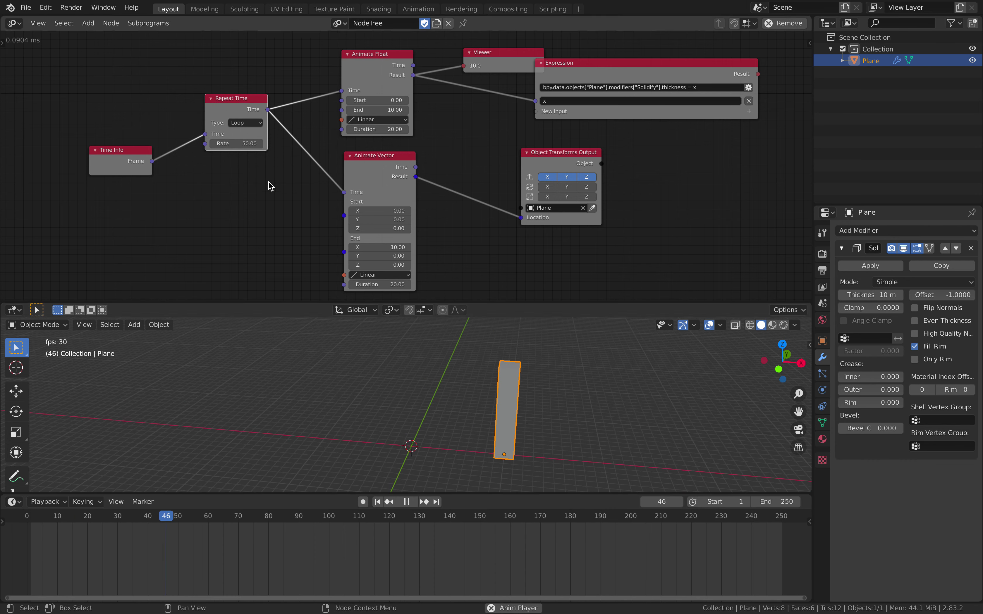
pyautogui.moveTo(281, 183); pyautogui.dragTo(267, 182, button='middle')
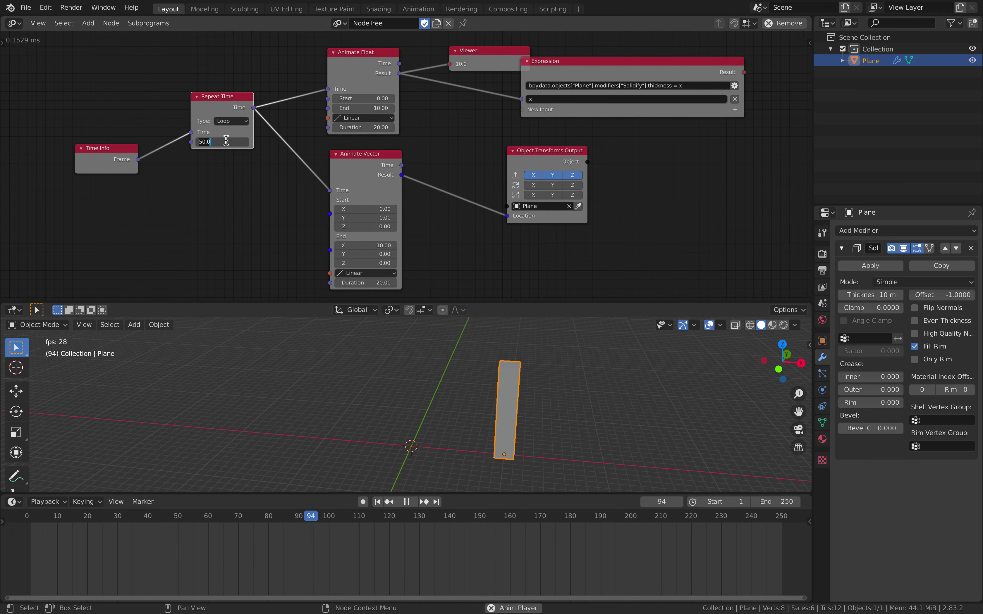
pyautogui.write('20')
pyautogui.press('Return')
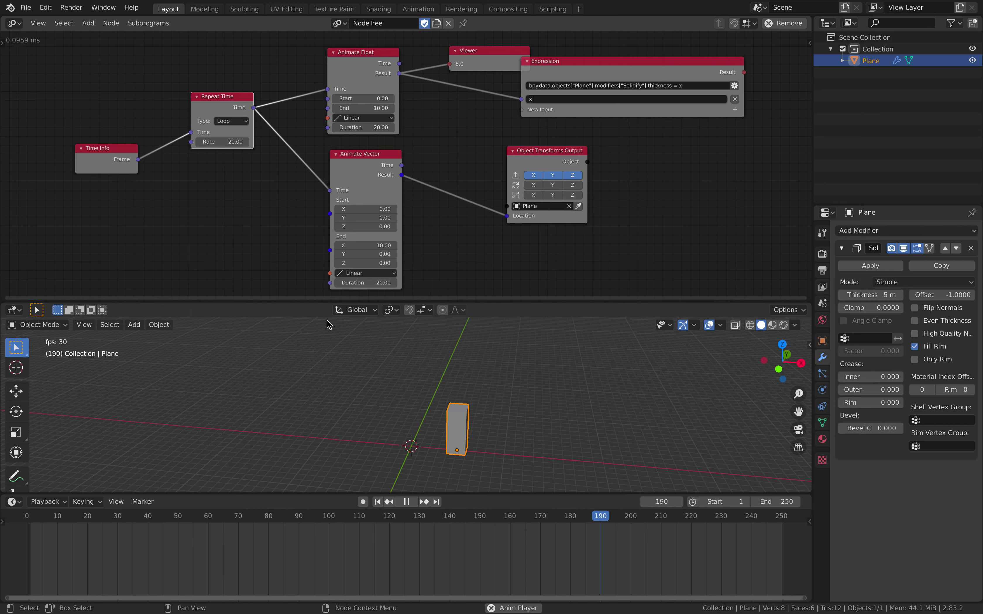
pyautogui.moveTo(456, 411); pyautogui.dragTo(406, 390, button='middle')
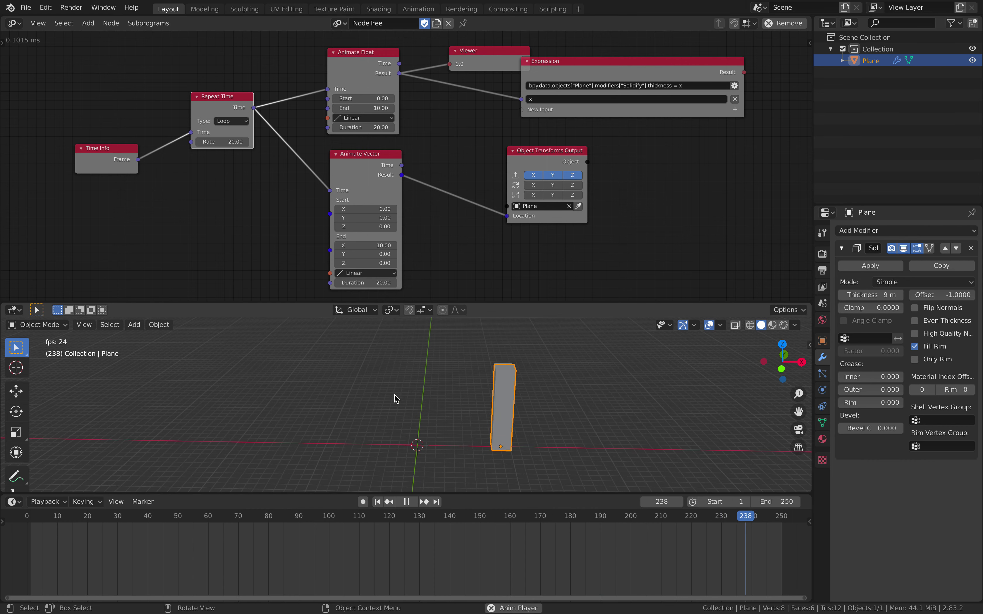
# Step: Set the Repeat Time rate to 60 and replay the timeline to check the longer loop on the plane
pyautogui.doubleClick(232, 141)
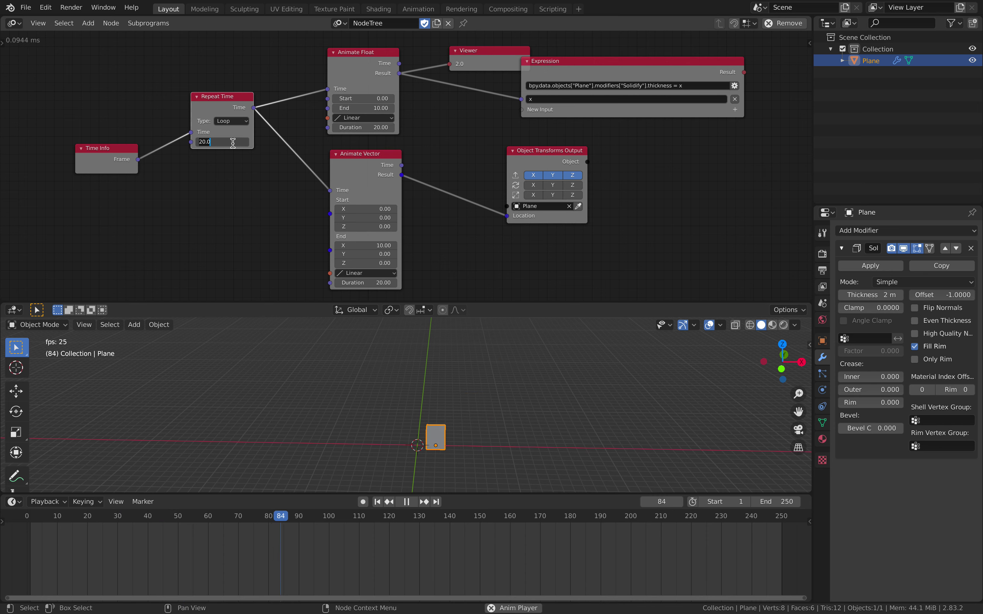
pyautogui.write('1')
pyautogui.press('Return')
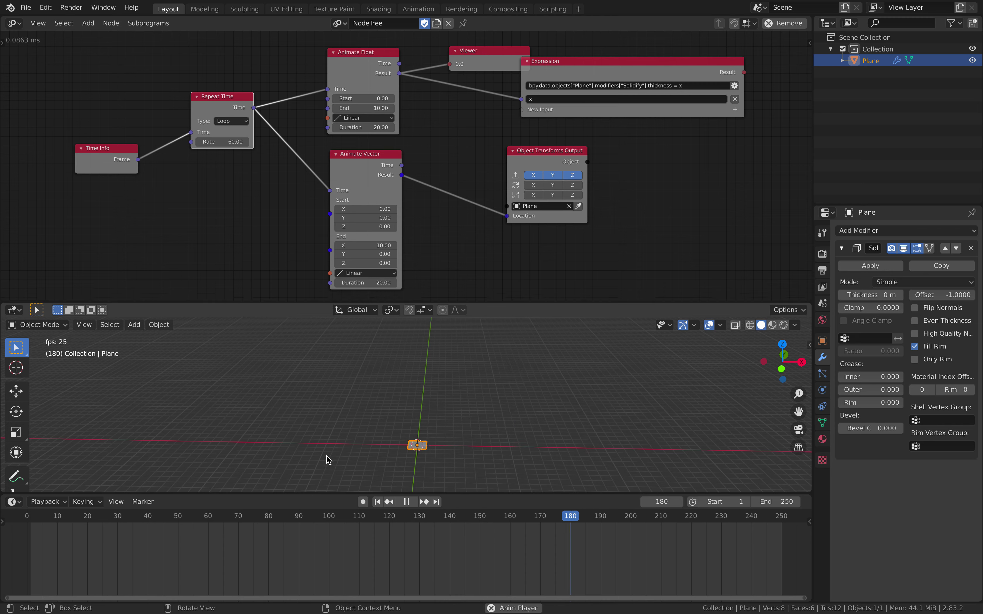
pyautogui.moveTo(325, 523); pyautogui.dragTo(307, 525, button='middle')
pyautogui.moveTo(356, 415)
pyautogui.mouseDown(button='middle')
pyautogui.moveTo(373, 412)
pyautogui.moveTo(369, 423)
pyautogui.mouseUp(button='middle')
pyautogui.scroll(-2, 369, 422)
pyautogui.moveTo(353, 522); pyautogui.dragTo(422, 522, button='middle')
pyautogui.moveTo(395, 437); pyautogui.dragTo(412, 435, button='middle')
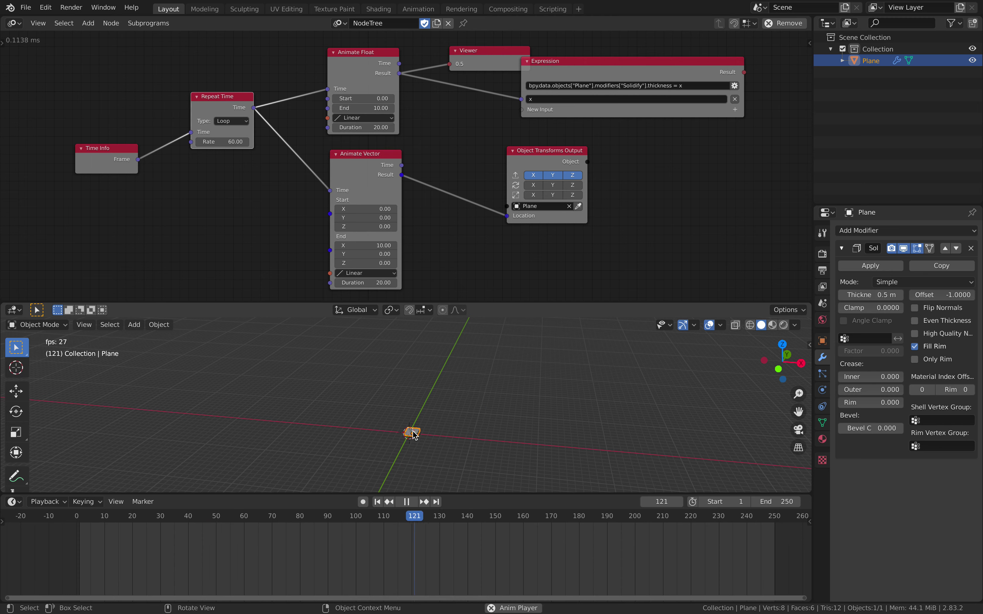
pyautogui.press('space')
pyautogui.moveTo(434, 428); pyautogui.dragTo(435, 427, button='middle')
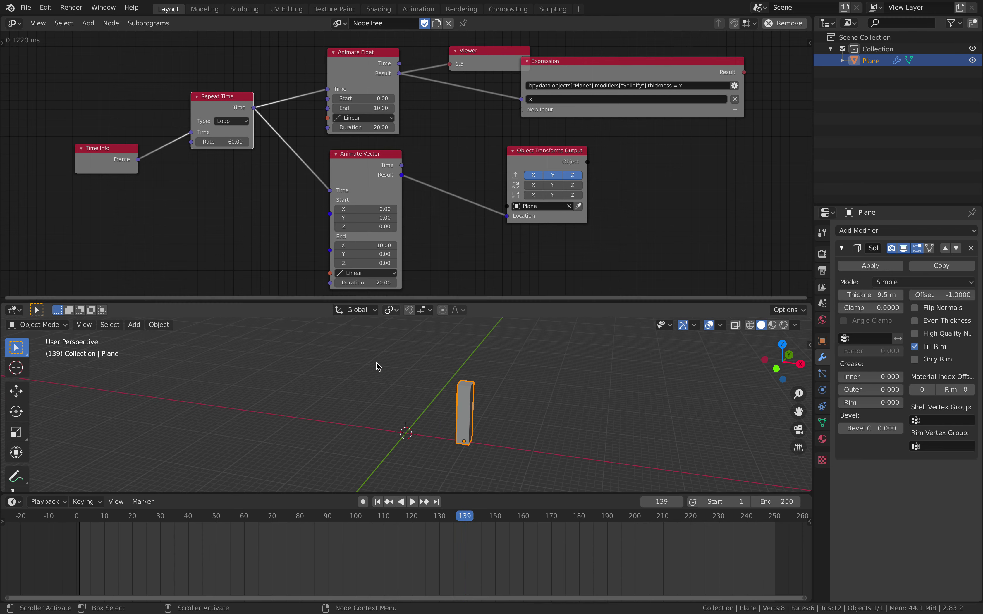
pyautogui.moveTo(201, 518); pyautogui.dragTo(180, 504)
pyautogui.press('space')
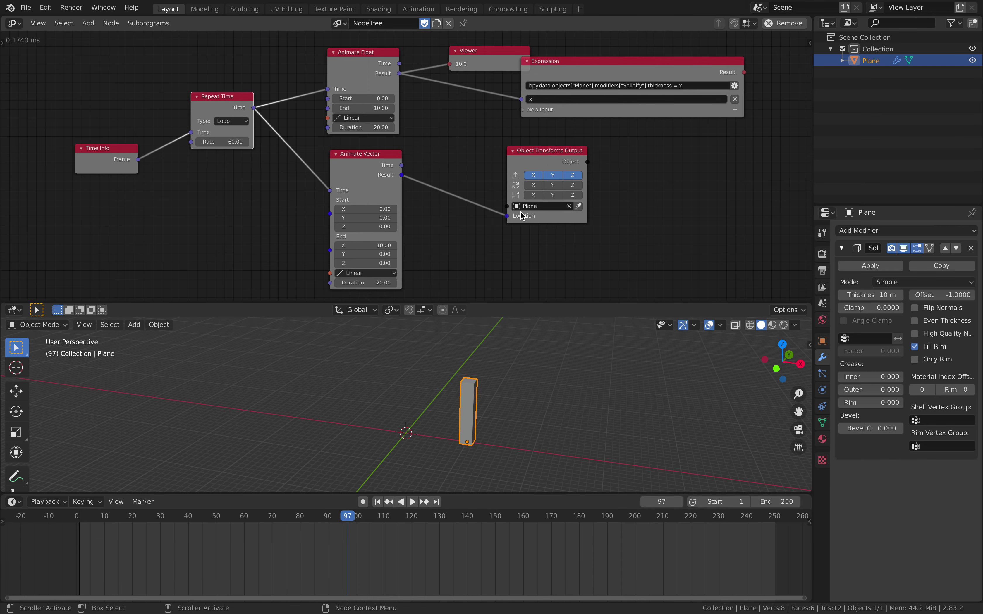
# Step: Save the file and space out the Time Info, Repeat Time and Object Transforms Output nodes
pyautogui.scroll(3, 541, 220)
pyautogui.press('space')
pyautogui.moveTo(548, 133); pyautogui.dragTo(587, 133)
pyautogui.scroll(-1, 520, 175)
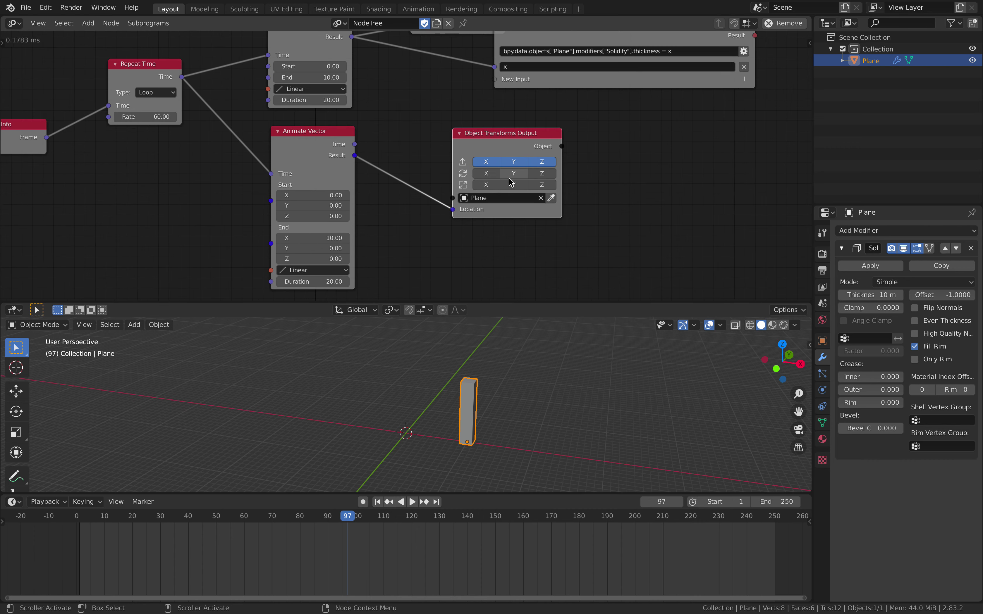
pyautogui.scroll(-1, 477, 190)
pyautogui.moveTo(476, 190); pyautogui.dragTo(532, 177, button='middle')
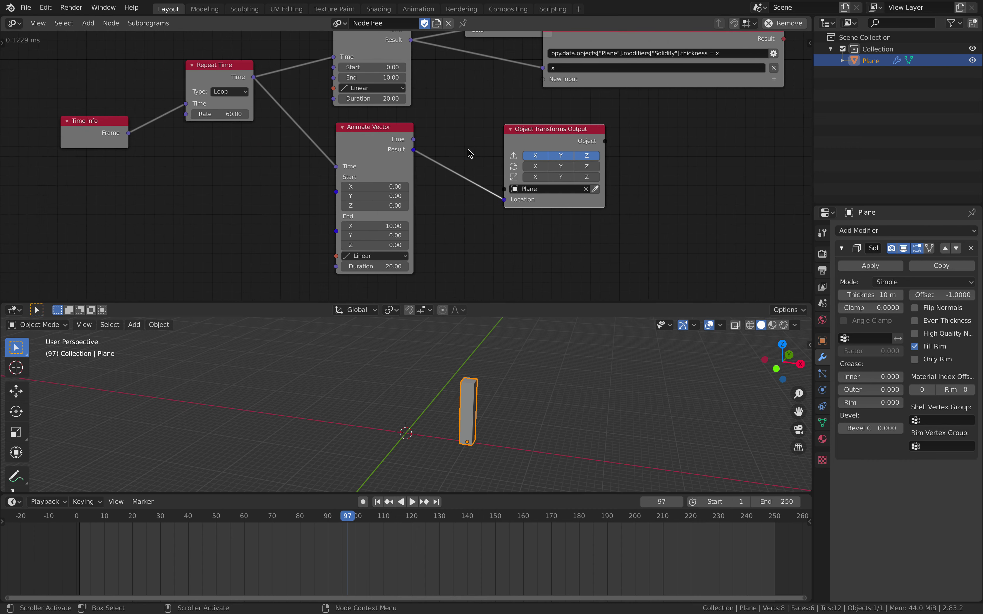
pyautogui.scroll(-3, 470, 154)
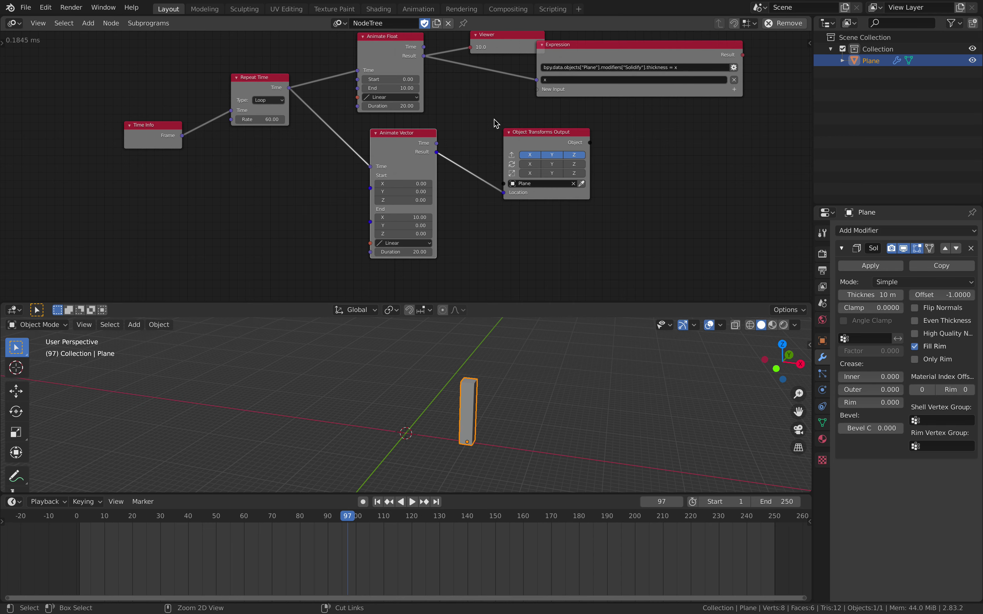
pyautogui.hotkey('ctrl', 's')
pyautogui.moveTo(518, 131); pyautogui.dragTo(566, 136)
pyautogui.moveTo(533, 141); pyautogui.dragTo(564, 137, button='middle')
pyautogui.moveTo(306, 80); pyautogui.dragTo(298, 113)
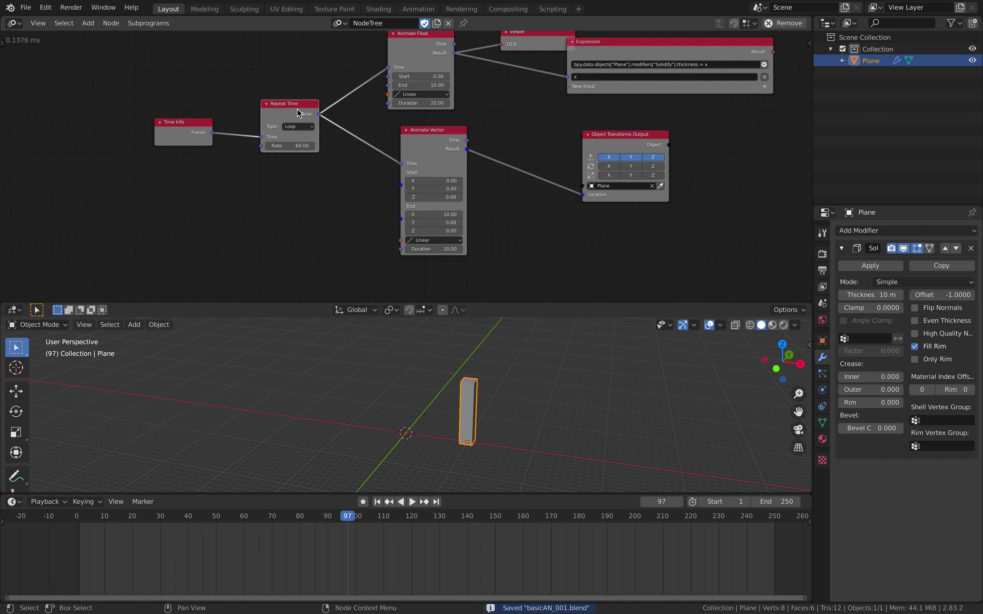
pyautogui.moveTo(190, 121); pyautogui.dragTo(132, 130)
pyautogui.moveTo(276, 106); pyautogui.dragTo(248, 129)
# Step: Set the Repeat Time type to Ping Pong with a rate of 20 and play the animation
pyautogui.scroll(2, 147, 153)
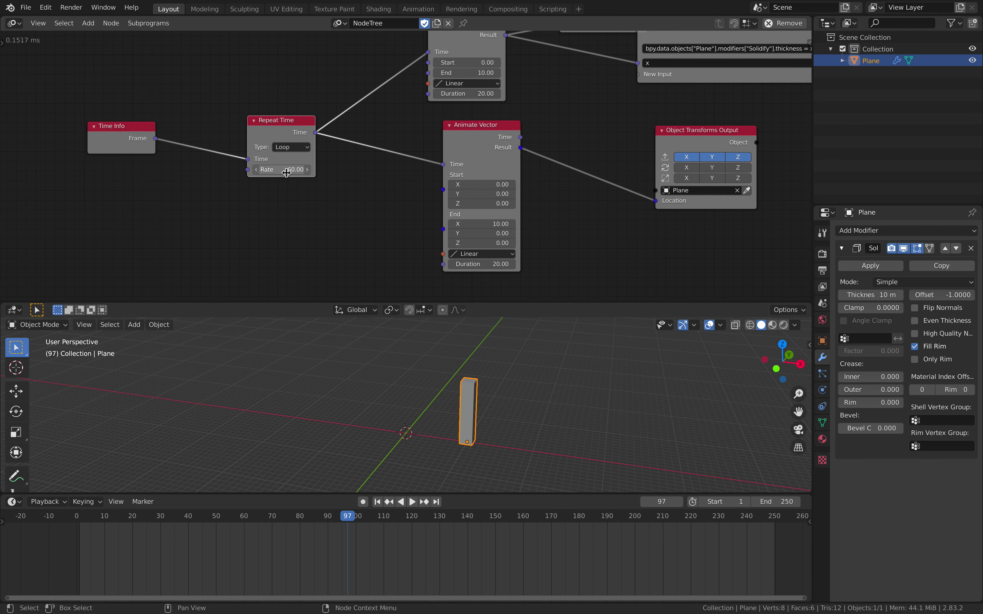
pyautogui.click(292, 148)
pyautogui.click(294, 157)
pyautogui.click(290, 148)
pyautogui.click(292, 169)
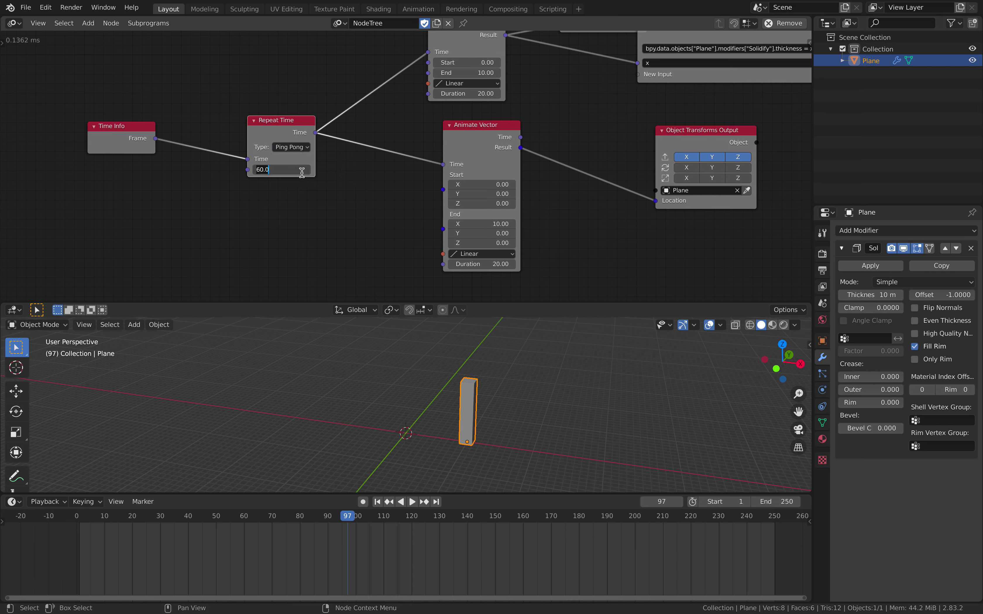
pyautogui.write('20')
pyautogui.press('Return')
pyautogui.press('space')
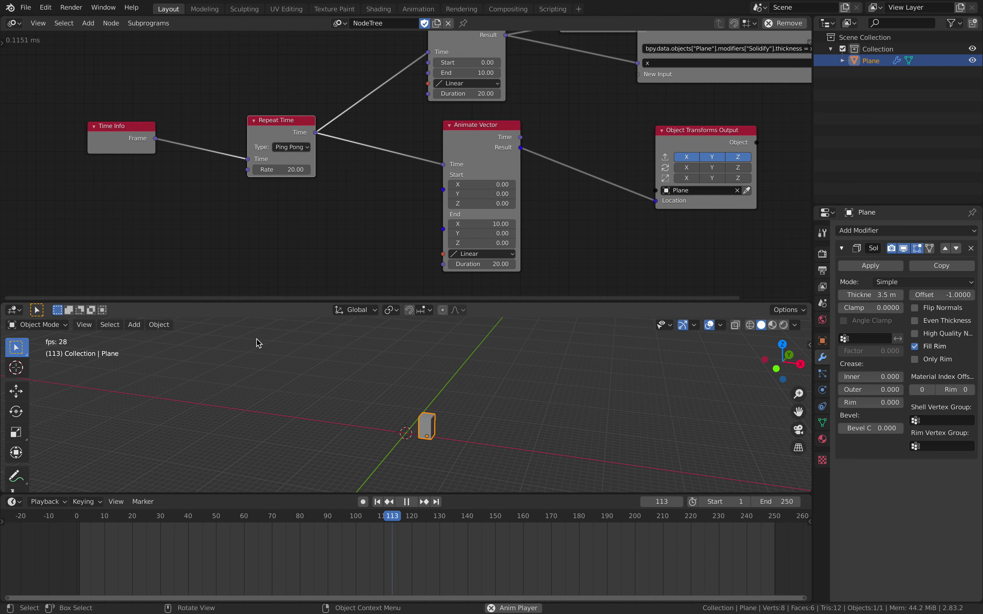
# Step: Move the Viewer node clear of the Expression node to watch its value during playback, and save the file
pyautogui.moveTo(537, 97); pyautogui.dragTo(453, 197, button='middle')
pyautogui.scroll(1, 508, 136)
pyautogui.scroll(2, 508, 135)
pyautogui.moveTo(527, 97); pyautogui.dragTo(500, 73)
pyautogui.scroll(3, 430, 155)
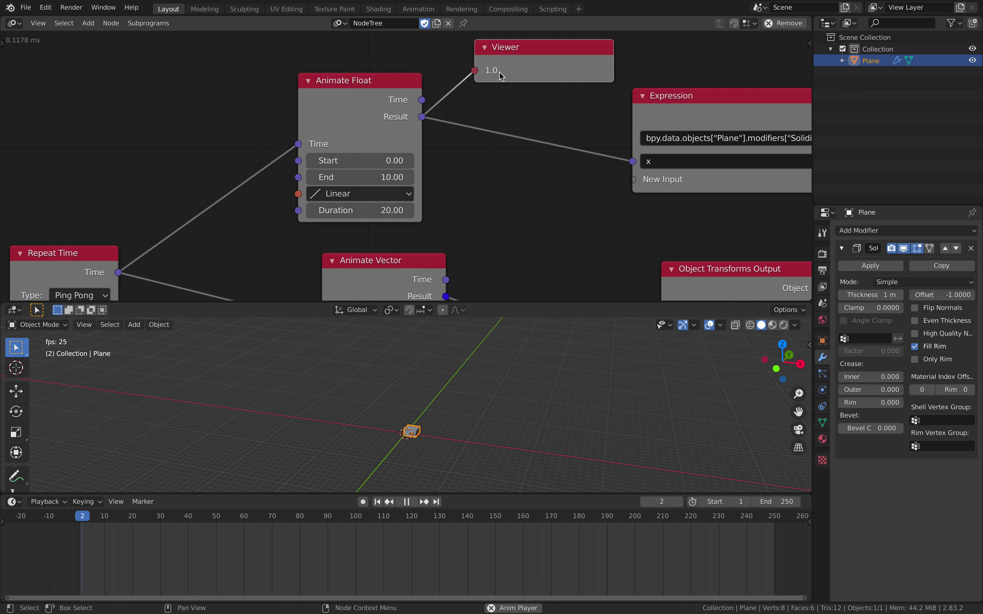
pyautogui.scroll(-4, 493, 186)
pyautogui.moveTo(501, 230); pyautogui.dragTo(503, 113, button='middle')
pyautogui.press('space')
pyautogui.hotkey('ctrl', 's')
pyautogui.scroll(-1, 437, 113)
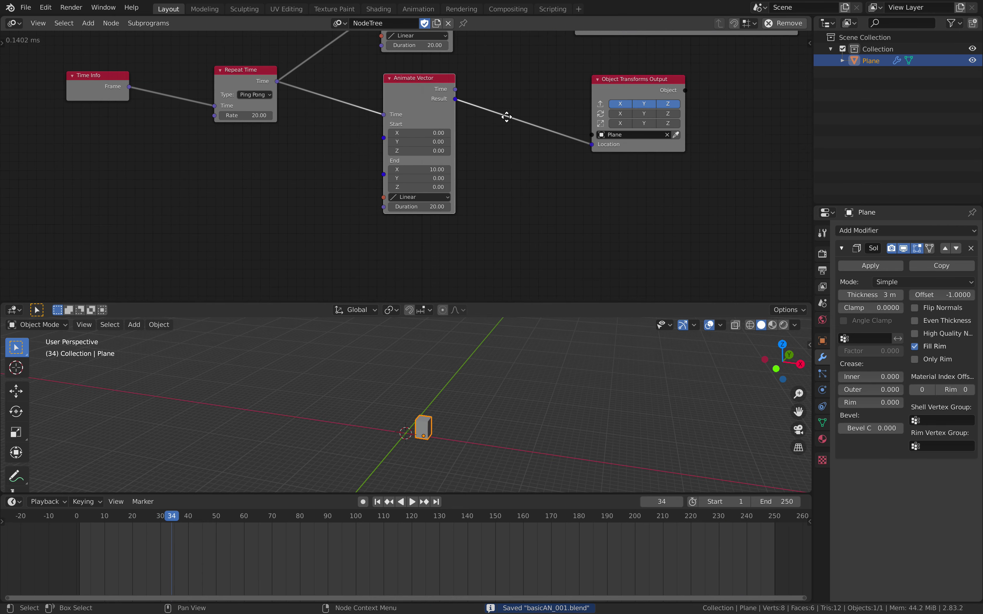
# Step: Add an Animate Matrix node below the Animate Vector node
pyautogui.hotkey('shift', 'a')
pyautogui.moveTo(522, 163)
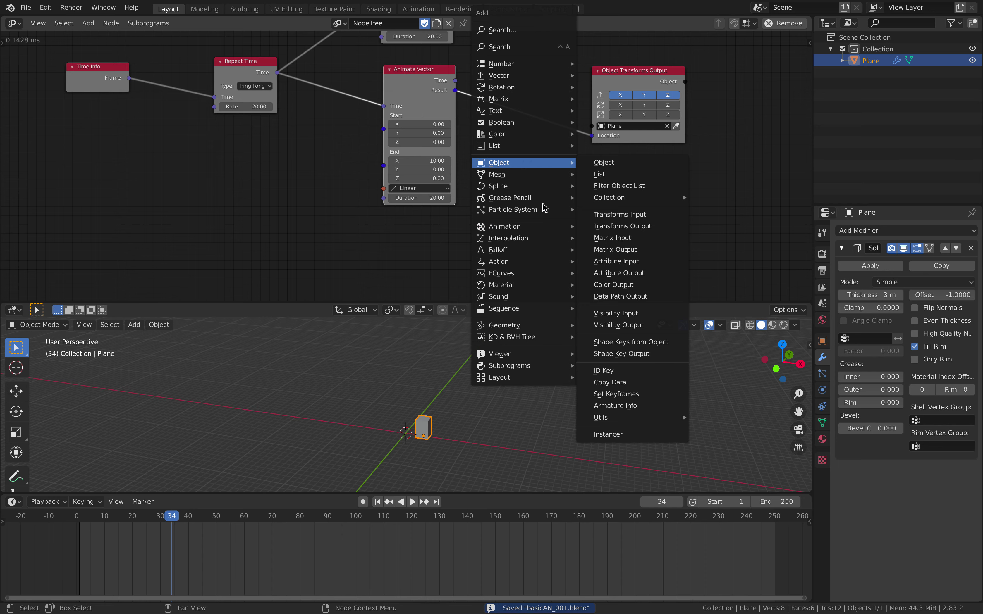
pyautogui.moveTo(529, 227)
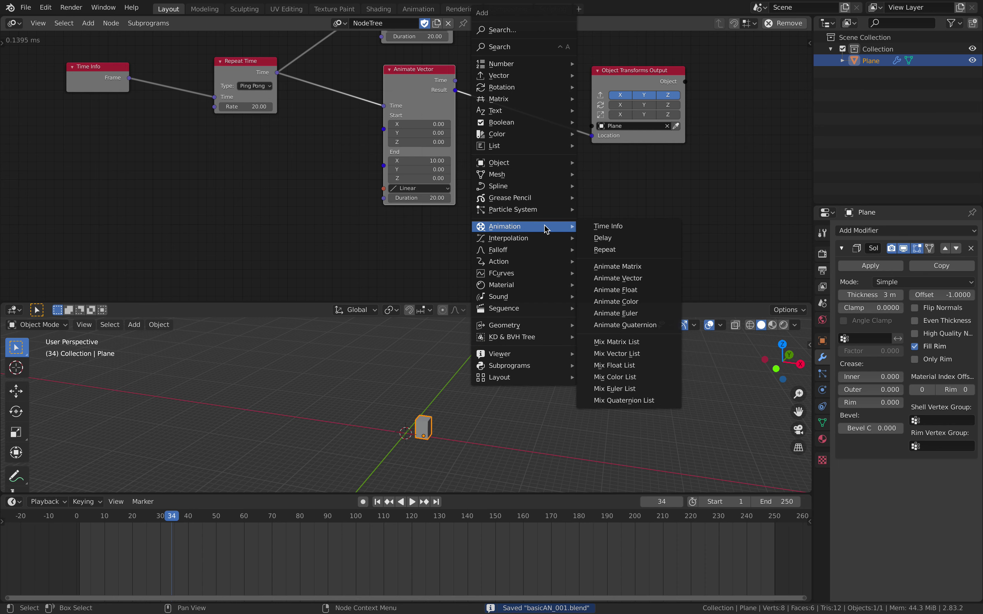
pyautogui.click(622, 266)
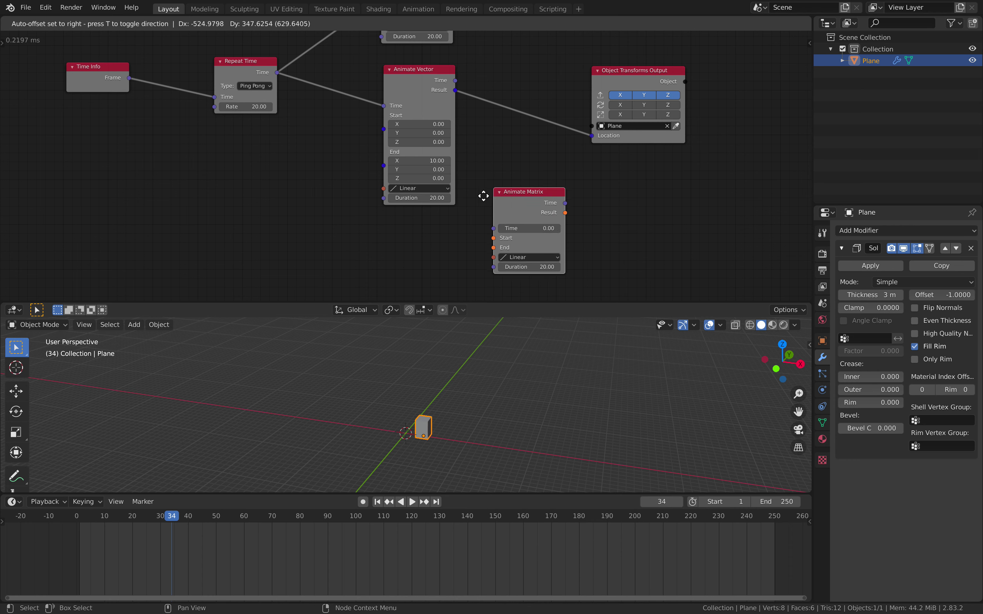
pyautogui.click(378, 236)
pyautogui.moveTo(393, 228); pyautogui.dragTo(421, 148, button='middle')
pyautogui.scroll(2, 422, 146)
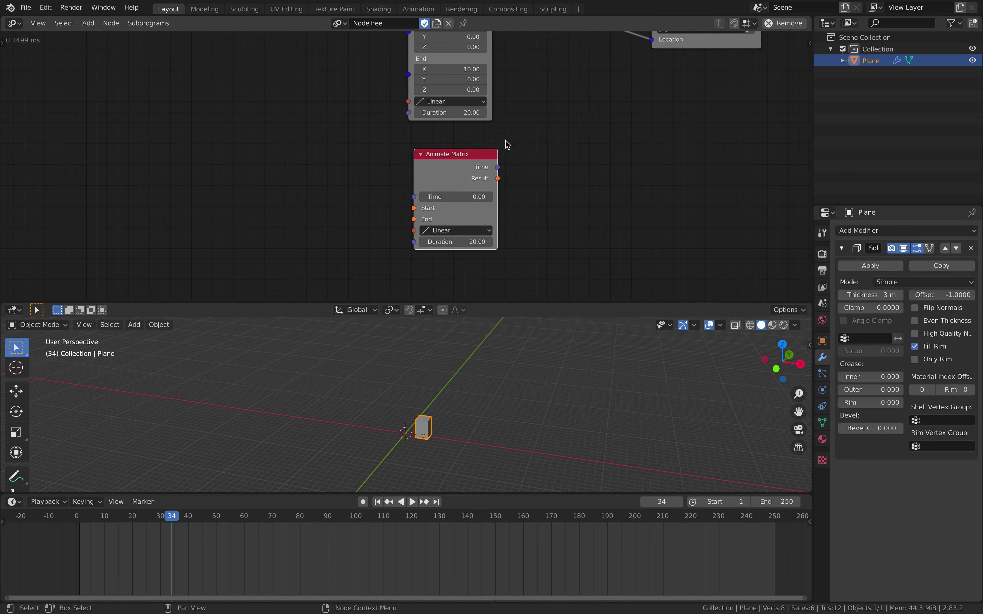
# Step: Add a Compose Matrix node before Animate Matrix and link its matrix output to the Start input
pyautogui.moveTo(297, 152); pyautogui.dragTo(324, 157, button='middle')
pyautogui.hotkey('shift', 'a')
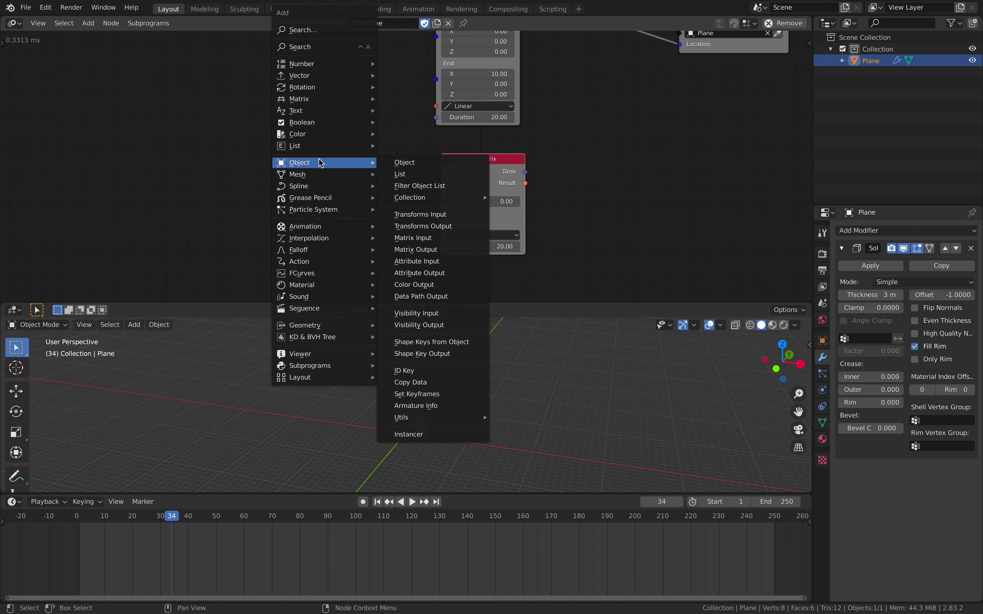
pyautogui.click(319, 45)
pyautogui.write('compo')
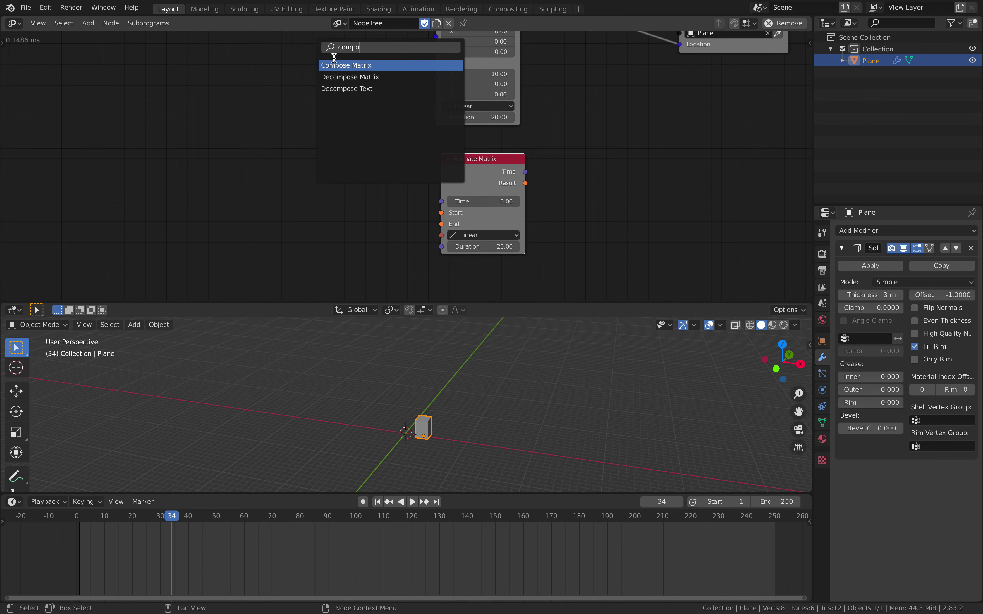
pyautogui.click(334, 65)
pyautogui.click(274, 161)
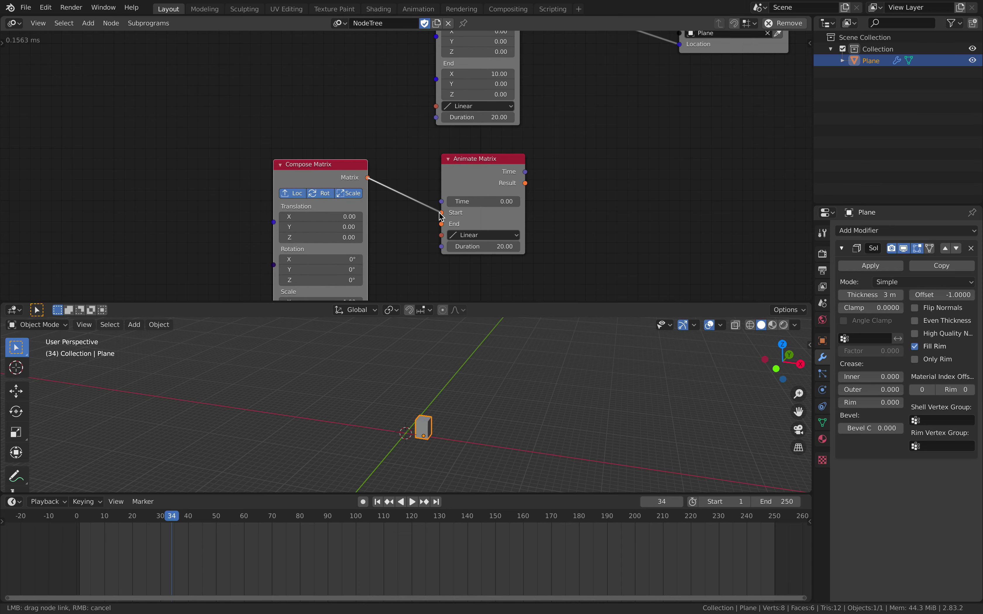
pyautogui.moveTo(305, 169); pyautogui.dragTo(222, 140)
# Step: Duplicate the Compose Matrix node and link the copy's matrix output to the End input of Animate Matrix
pyautogui.moveTo(311, 142); pyautogui.dragTo(262, 65, button='middle')
pyautogui.hotkey('shift', 'd')
pyautogui.click(378, 158)
pyautogui.moveTo(352, 162); pyautogui.dragTo(393, 144)
# Step: Link the Repeat Time output to the Time input of Animate Matrix and reposition the time nodes beside it
pyautogui.scroll(-3, 370, 152)
pyautogui.moveTo(371, 152); pyautogui.dragTo(492, 226, button='middle')
pyautogui.scroll(-3, 338, 129)
pyautogui.moveTo(337, 129); pyautogui.dragTo(361, 164, button='middle')
pyautogui.moveTo(291, 76); pyautogui.dragTo(279, 120)
pyautogui.scroll(1, 414, 128)
pyautogui.moveTo(399, 74); pyautogui.dragTo(516, 233)
pyautogui.moveTo(357, 74); pyautogui.dragTo(322, 80, button='middle')
pyautogui.scroll(1, 325, 94)
pyautogui.moveTo(340, 90); pyautogui.dragTo(276, 90)
pyautogui.scroll(3, 289, 86)
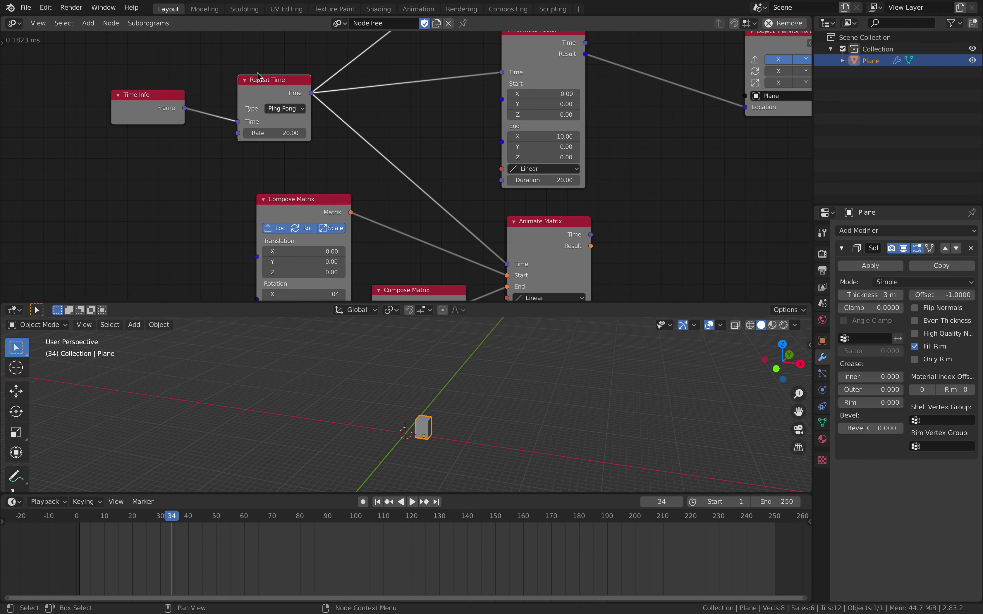
# Step: Save the file and add a Monkey mesh to the 3D scene
pyautogui.moveTo(308, 114); pyautogui.dragTo(287, 97, button='middle')
pyautogui.moveTo(435, 152); pyautogui.dragTo(356, 76, button='middle')
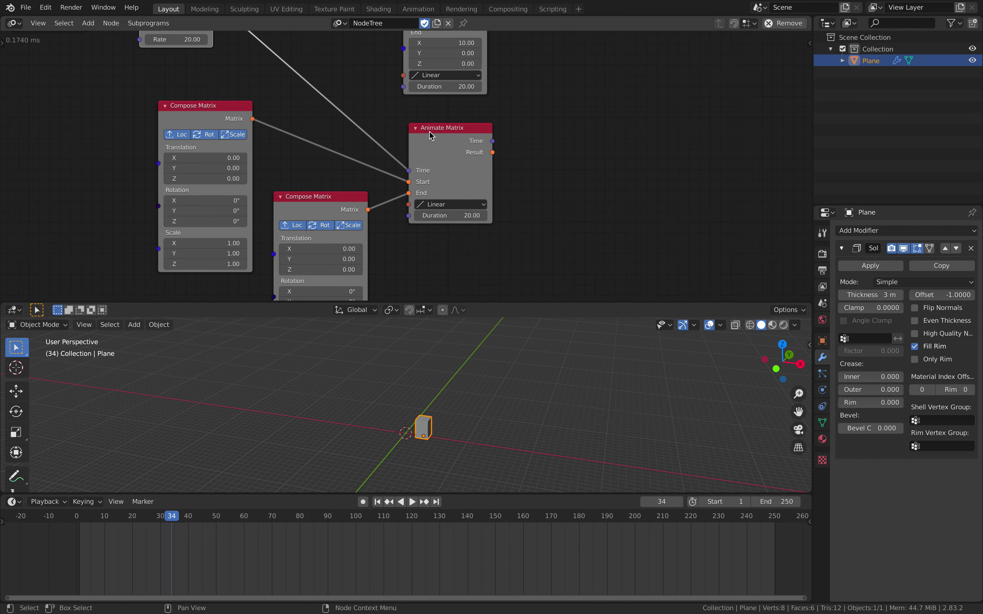
pyautogui.moveTo(545, 138); pyautogui.dragTo(481, 150, button='middle')
pyautogui.hotkey('ctrl', 's')
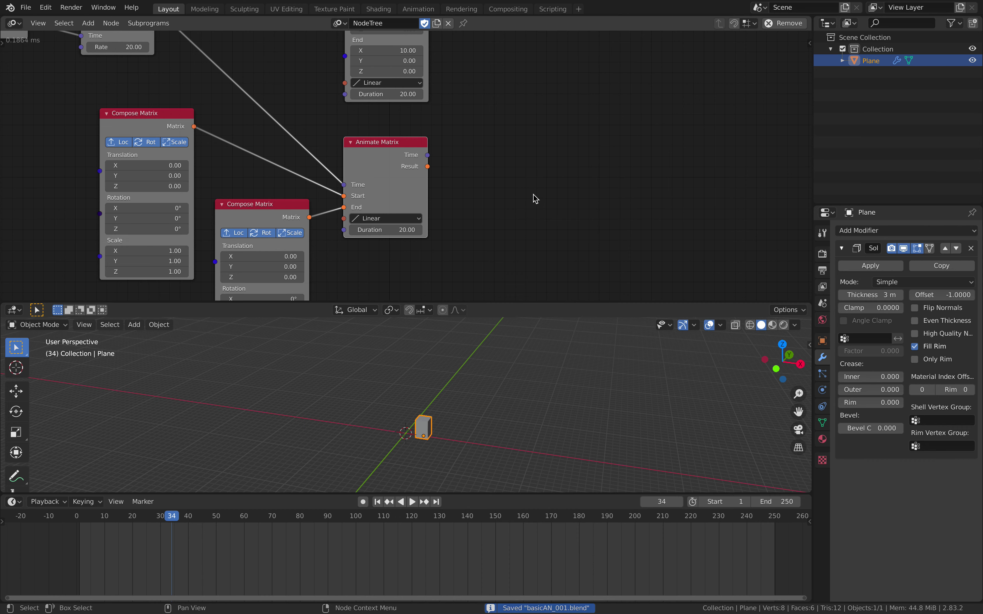
pyautogui.hotkey('shift', 'a')
pyautogui.moveTo(523, 375)
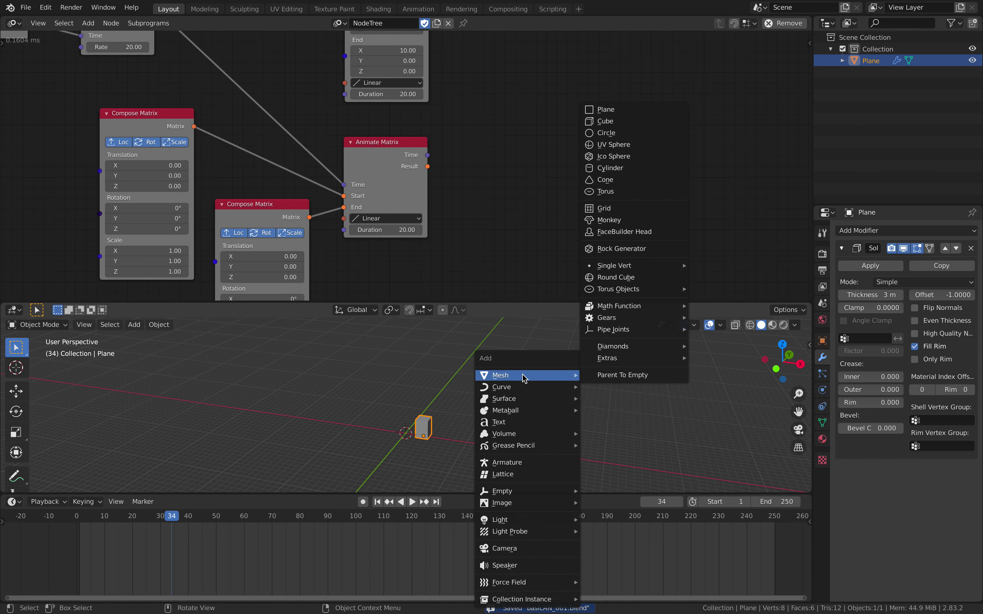
pyautogui.click(621, 221)
pyautogui.moveTo(439, 409); pyautogui.dragTo(428, 400, button='middle')
pyautogui.scroll(1, 513, 136)
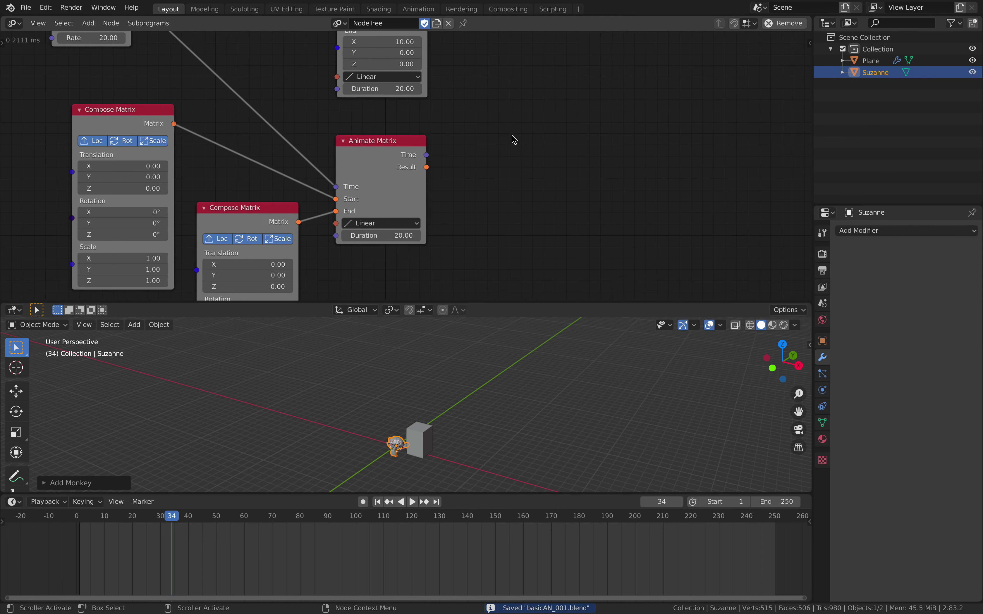
# Step: Add an Object Matrix Output node beyond the Animate Matrix node
pyautogui.hotkey('shift', 'a')
pyautogui.click(525, 49)
pyautogui.write('matrix o')
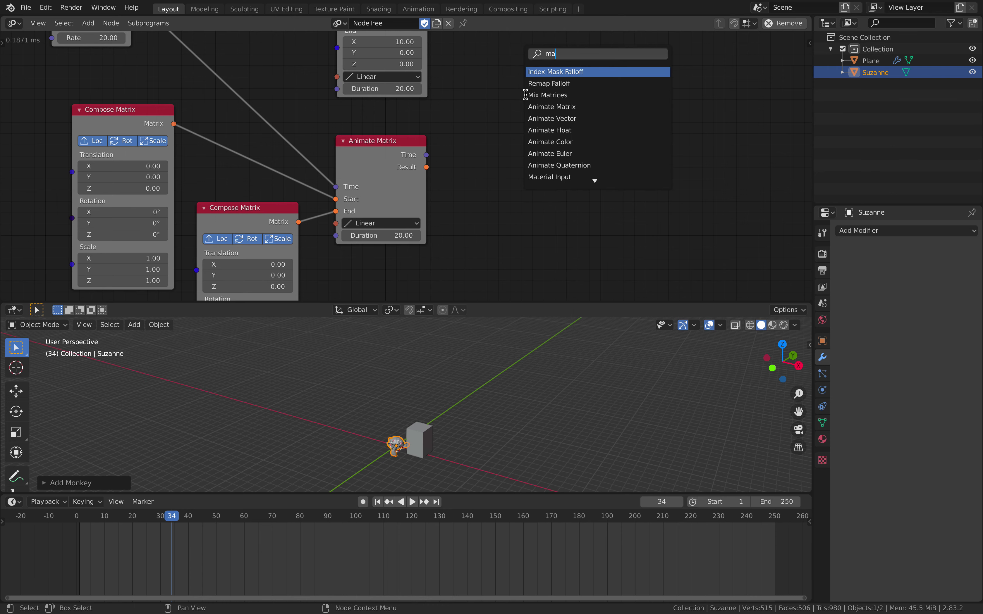
pyautogui.press('Return')
pyautogui.click(537, 158)
pyautogui.scroll(2, 593, 200)
pyautogui.moveTo(600, 203); pyautogui.dragTo(635, 192, button='middle')
# Step: Assign Suzanne as the object of Object Matrix Output and link the Animate Matrix result to its Matrix input
pyautogui.click(658, 192)
pyautogui.click(407, 440)
pyautogui.moveTo(467, 156); pyautogui.dragTo(583, 205)
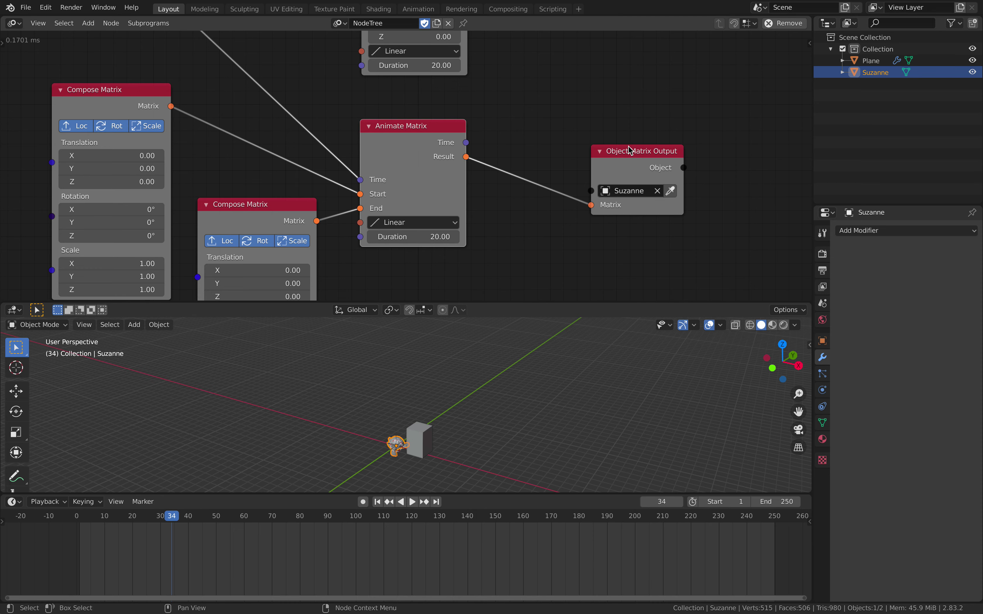
# Step: Reposition the Object Matrix Output, Animate Matrix and first Compose Matrix nodes to spread out the node chain
pyautogui.moveTo(628, 151); pyautogui.dragTo(621, 170)
pyautogui.scroll(-2, 565, 176)
pyautogui.moveTo(564, 176); pyautogui.dragTo(601, 129, button='middle')
pyautogui.moveTo(433, 115); pyautogui.dragTo(467, 116)
pyautogui.scroll(-2, 455, 127)
pyautogui.moveTo(363, 158); pyautogui.dragTo(409, 157, button='middle')
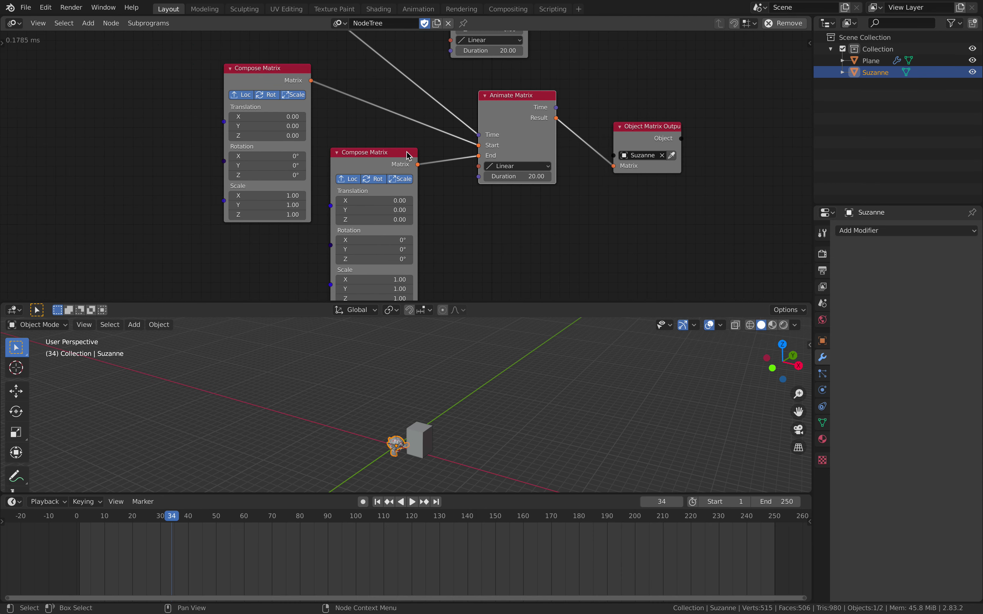
pyautogui.moveTo(347, 161); pyautogui.dragTo(352, 169, button='middle')
pyautogui.moveTo(297, 107); pyautogui.dragTo(278, 98)
# Step: Play the animation and check the monkey's motion from a different viewing angle
pyautogui.moveTo(406, 407); pyautogui.dragTo(439, 417, button='middle')
pyautogui.press('space')
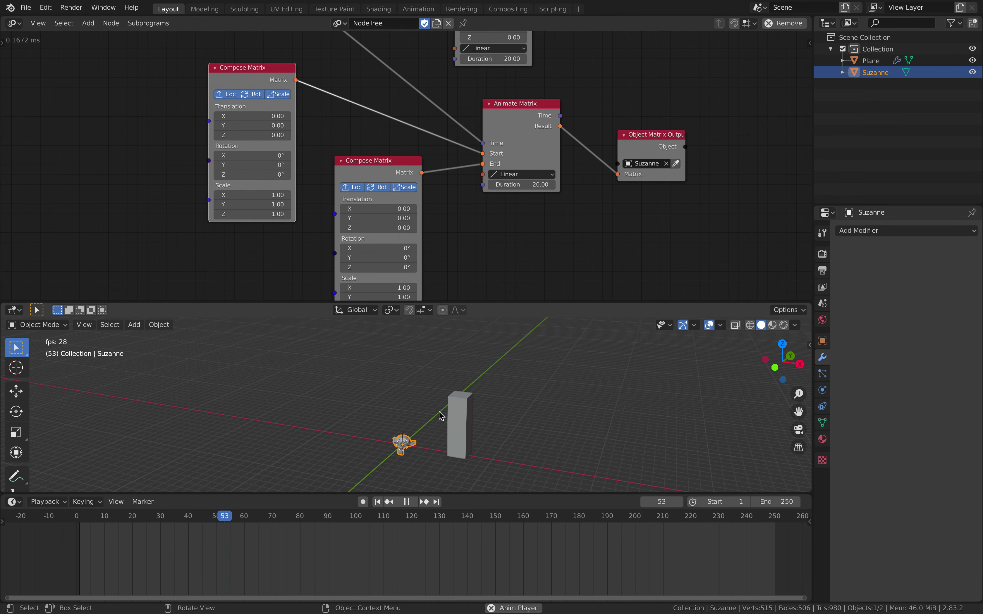
pyautogui.press('space')
# Step: Set the second Compose Matrix node's scale to 5 on all three axes and play the animation
pyautogui.moveTo(459, 255); pyautogui.dragTo(467, 187, button='middle')
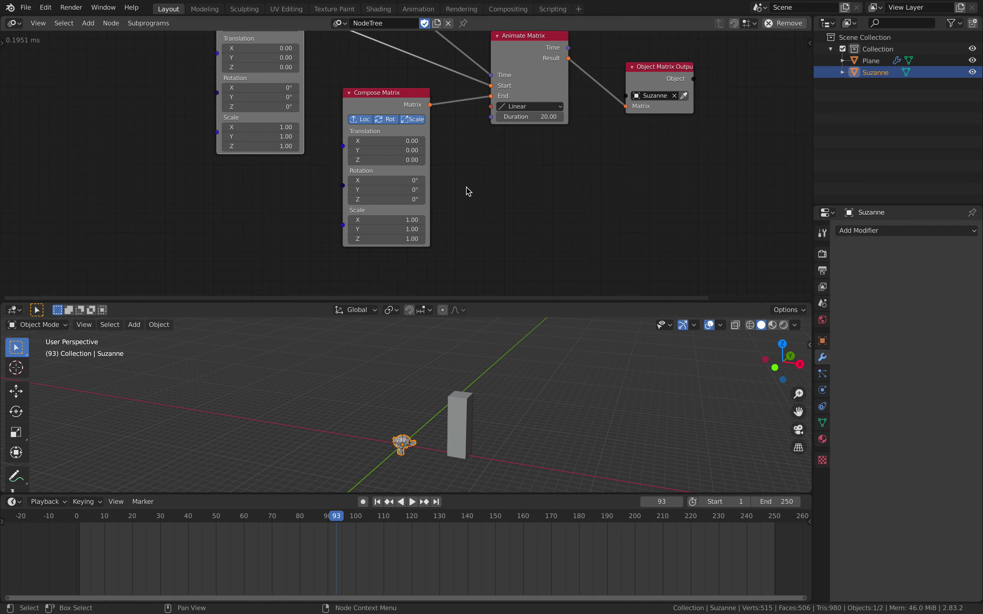
pyautogui.scroll(1, 457, 191)
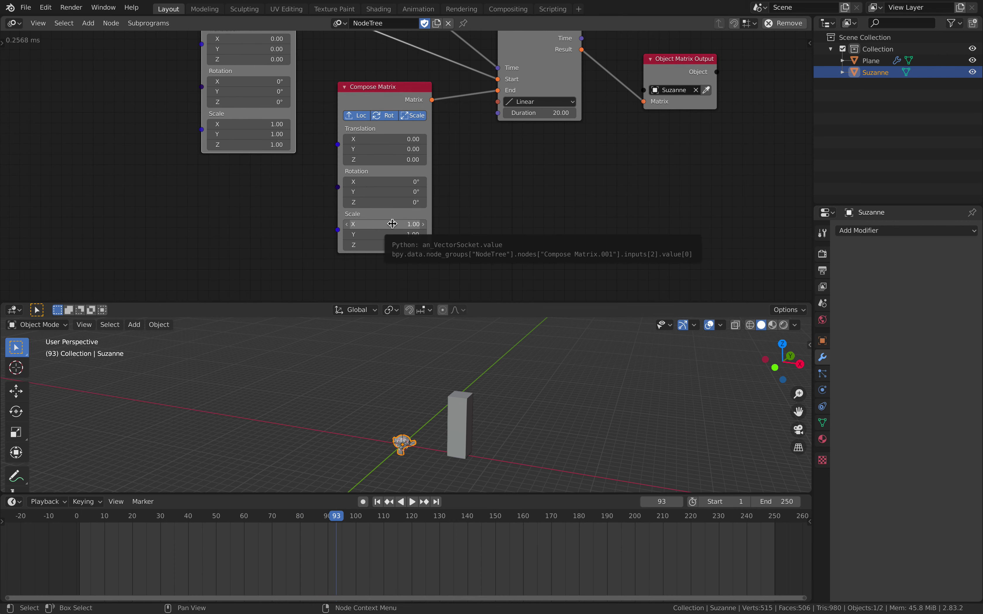
pyautogui.moveTo(392, 224); pyautogui.dragTo(395, 246)
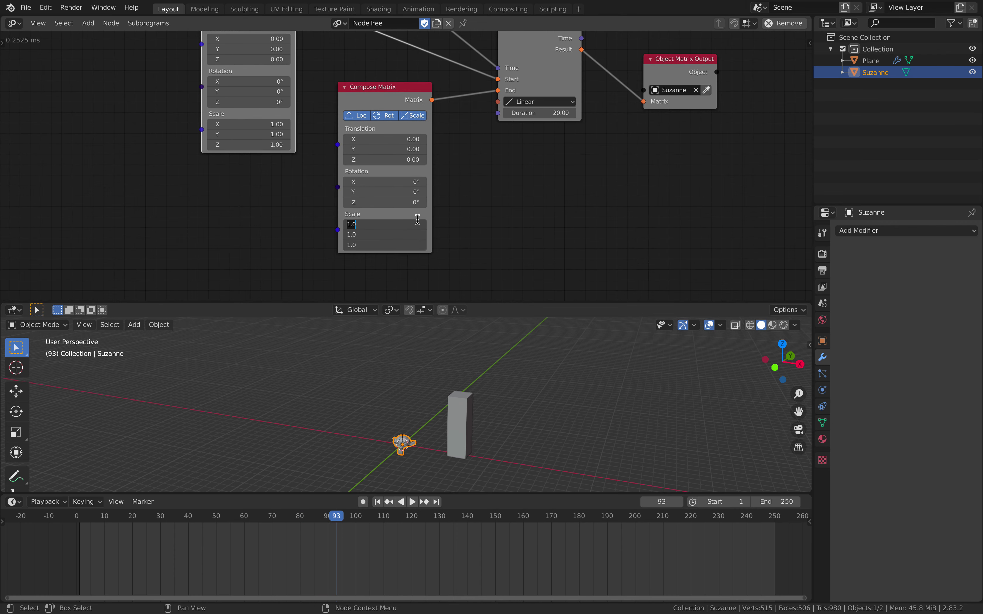
pyautogui.write('5')
pyautogui.press('Return')
pyautogui.press('space')
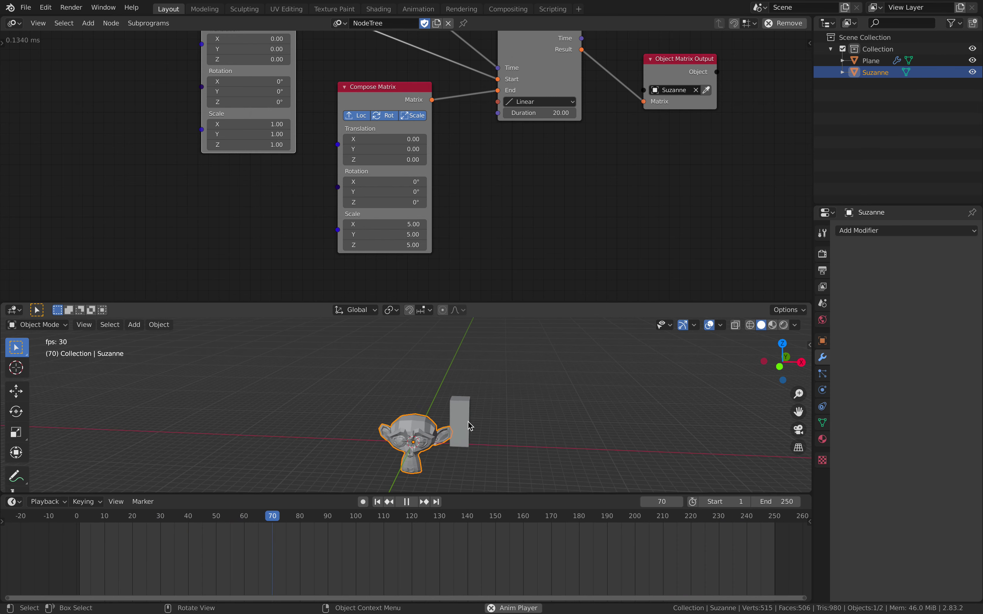
pyautogui.click(445, 426)
pyautogui.press('space')
# Step: Set the second Compose Matrix node's X rotation to -114° and play the animation
pyautogui.click(481, 416)
pyautogui.moveTo(506, 415); pyautogui.dragTo(495, 410, button='middle')
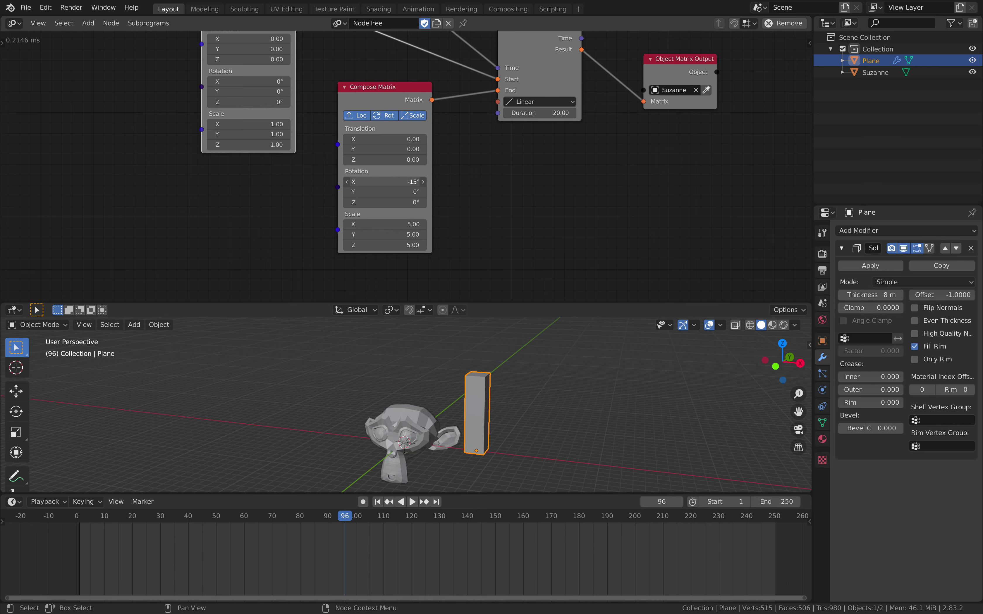
pyautogui.press('space')
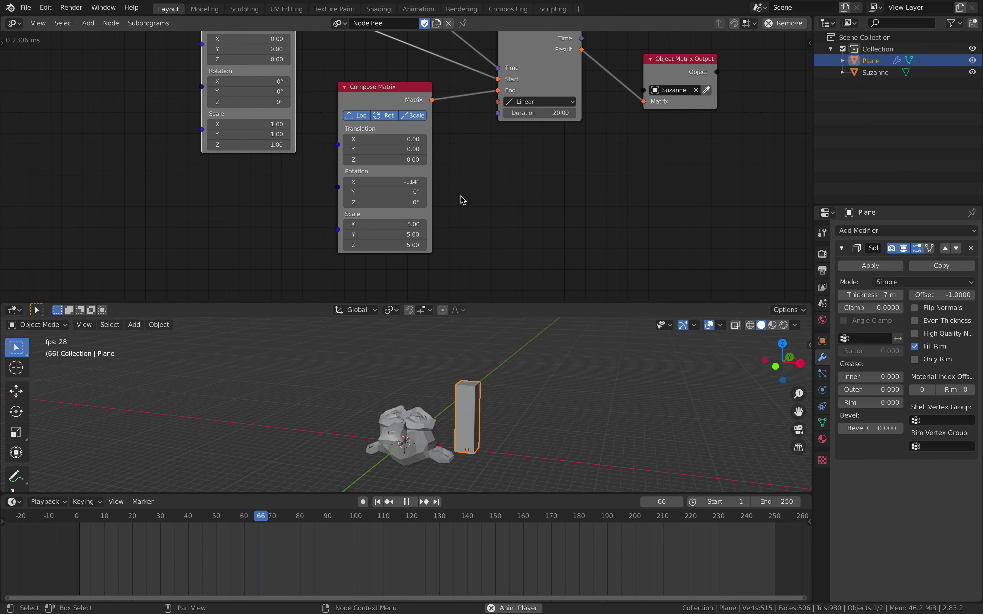
pyautogui.press('space')
# Step: Save the file and move the Object Matrix Output node farther from Animate Matrix
pyautogui.scroll(-4, 467, 195)
pyautogui.moveTo(502, 192); pyautogui.dragTo(435, 217, button='middle')
pyautogui.hotkey('ctrl', 's')
pyautogui.moveTo(518, 158); pyautogui.dragTo(481, 201, button='middle')
pyautogui.click(521, 162)
pyautogui.moveTo(521, 162); pyautogui.dragTo(655, 159)
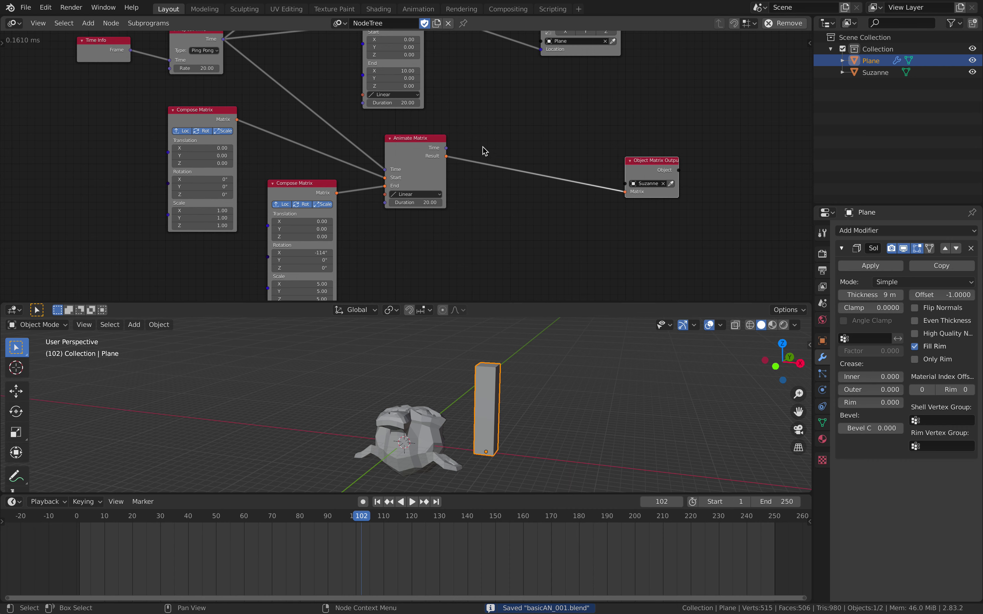
# Step: Duplicate the Animate Matrix node and link the original's Result to the duplicate's Start input
pyautogui.scroll(1, 404, 167)
pyautogui.click(423, 144)
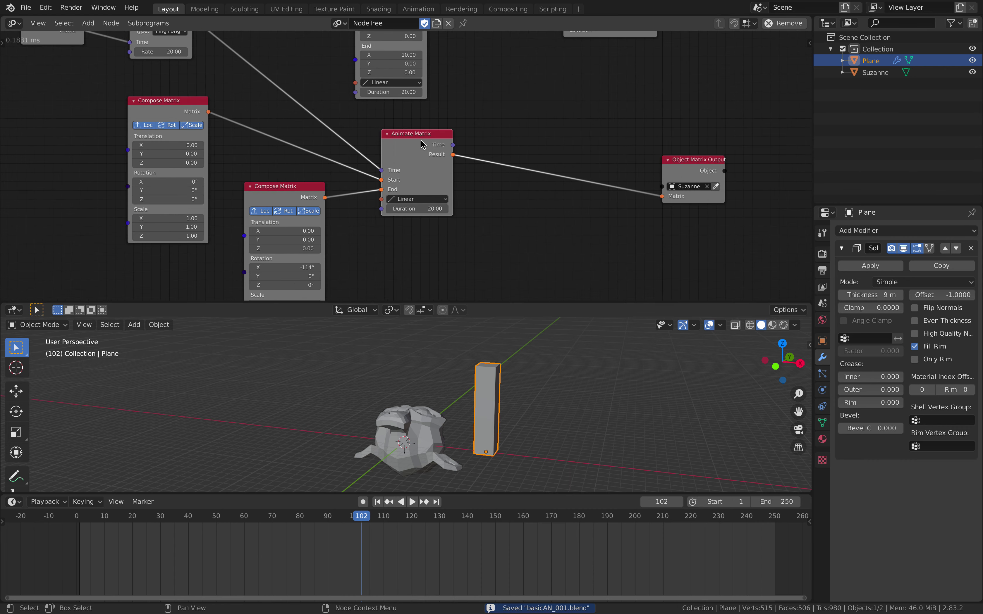
pyautogui.hotkey('shift', 'd')
pyautogui.click(522, 124)
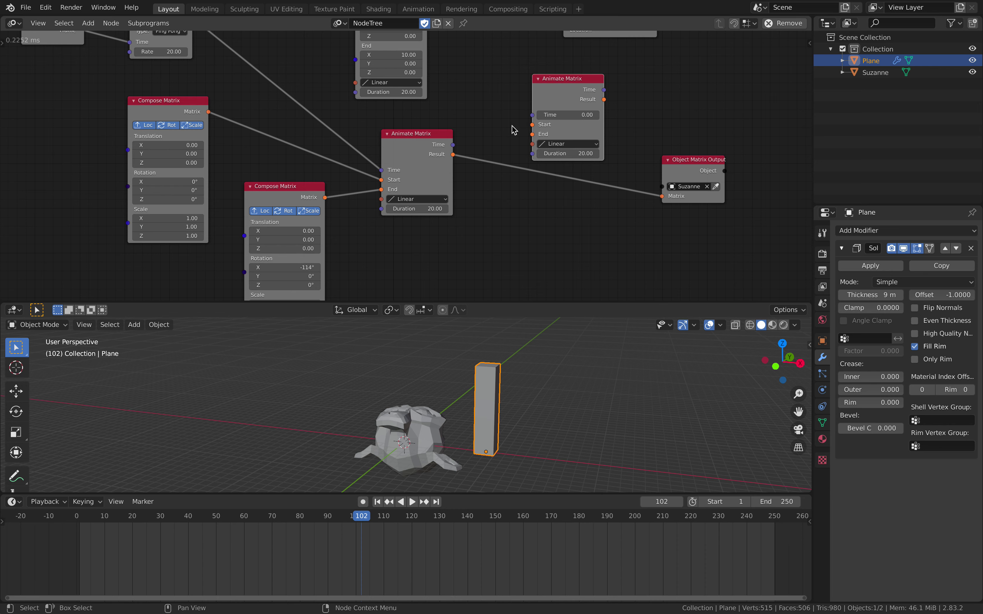
pyautogui.moveTo(453, 154); pyautogui.dragTo(520, 133)
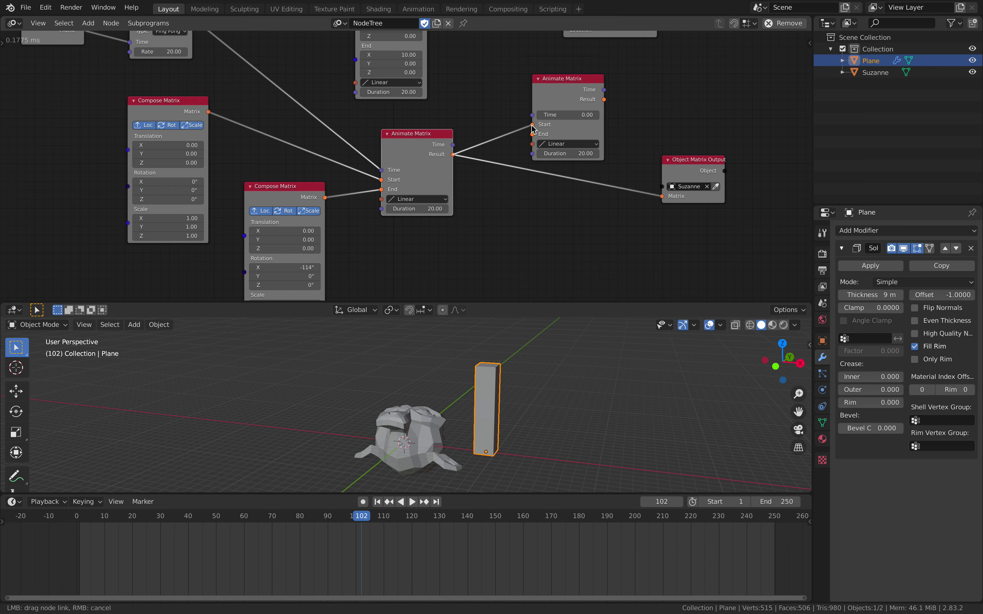
pyautogui.moveTo(534, 124); pyautogui.dragTo(533, 125)
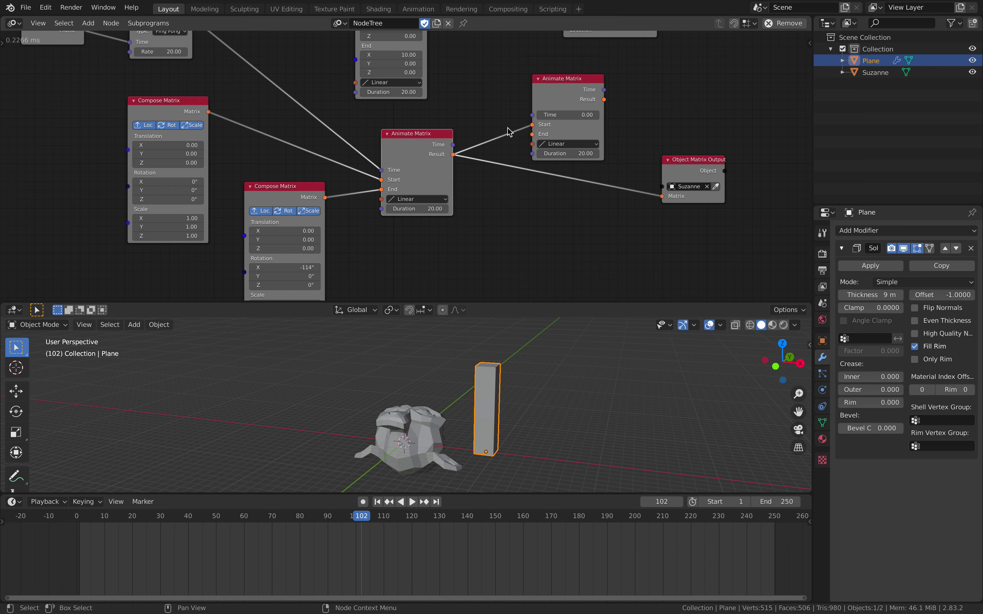
pyautogui.moveTo(582, 100)
pyautogui.mouseDown()
pyautogui.moveTo(595, 99)
pyautogui.moveTo(584, 97)
pyautogui.mouseUp()
pyautogui.keyDown('shift'); pyautogui.scroll(-2, 511, 171); pyautogui.keyUp('shift')
pyautogui.hotkey('shift', 'a')
pyautogui.click(514, 217)
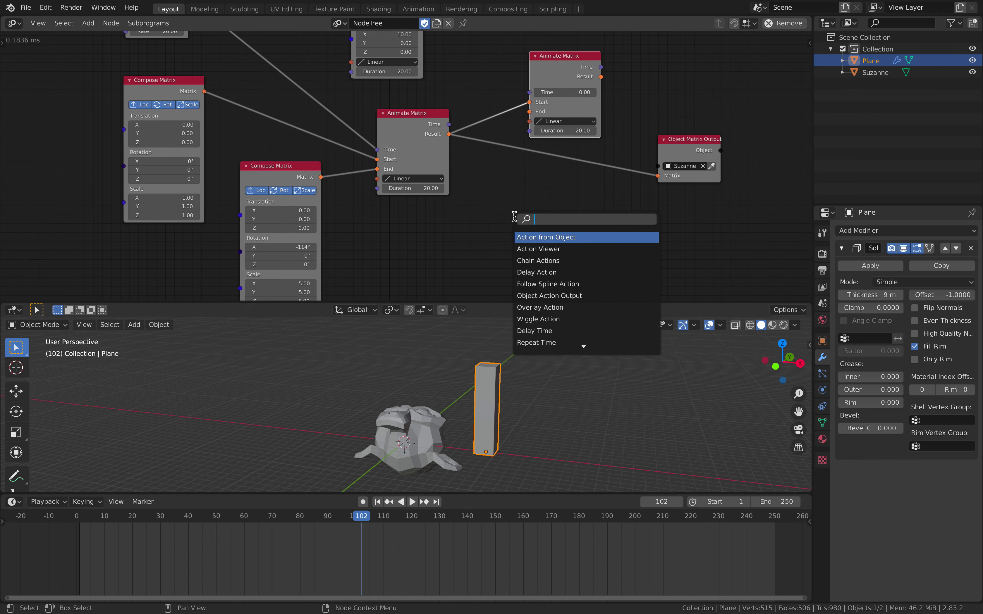
pyautogui.write('mix')
pyautogui.press('Escape')
# Step: Add a Mix Matrix List node below the duplicated Animate Matrix and set its Factor to about 0.84
pyautogui.hotkey('shift', 'a')
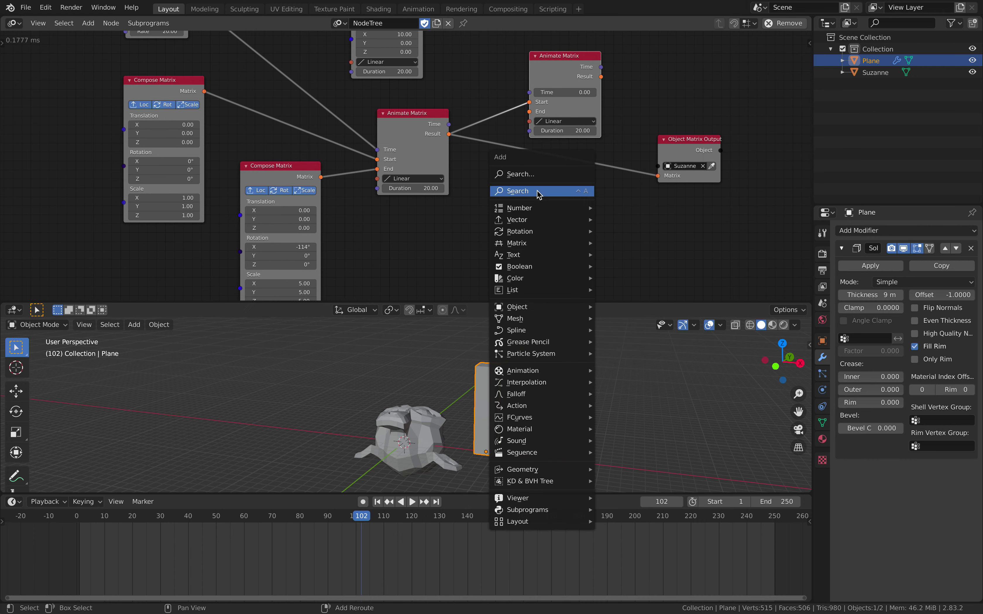
pyautogui.moveTo(564, 371)
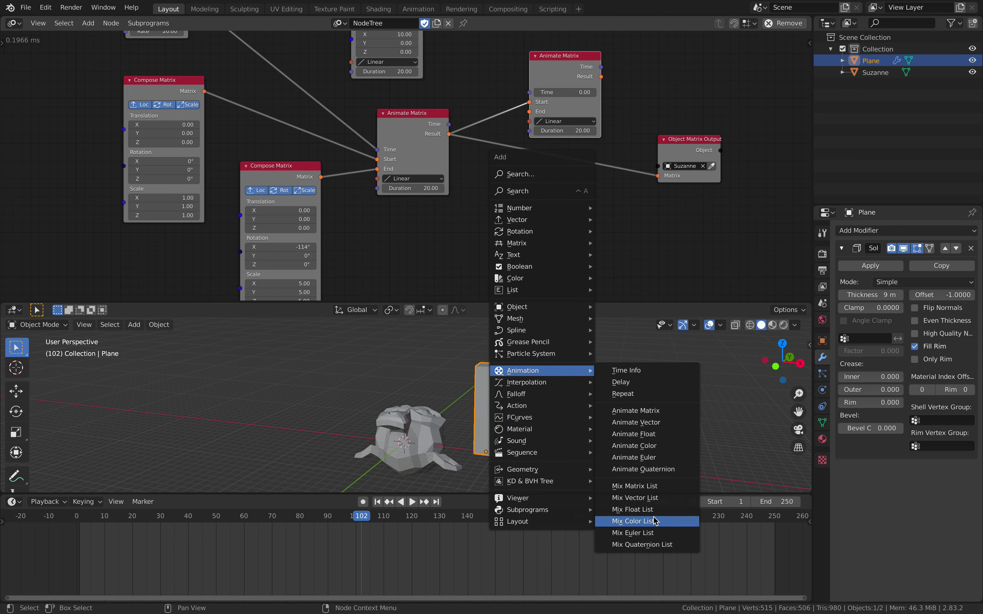
pyautogui.click(660, 486)
pyautogui.click(535, 191)
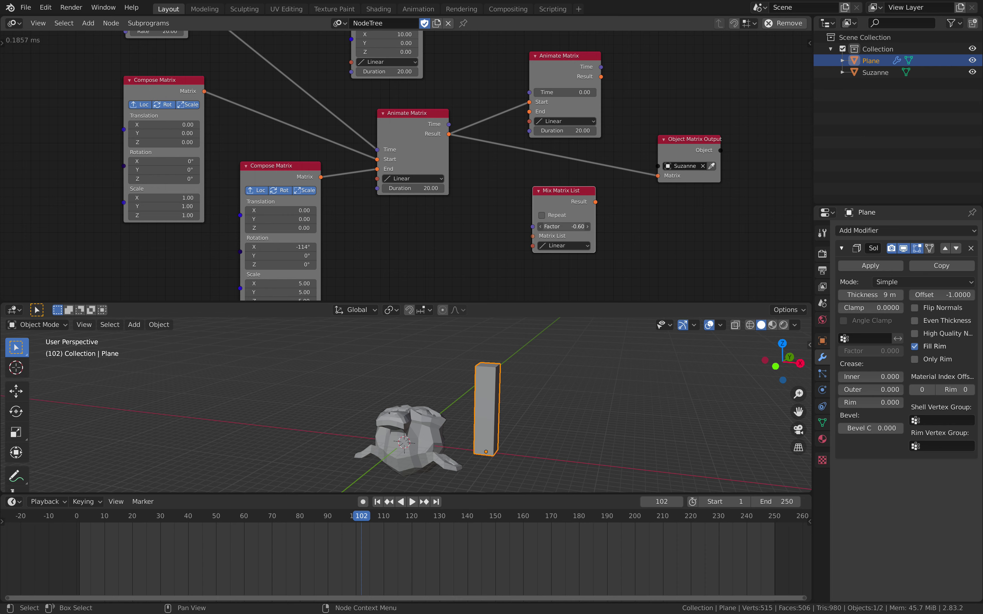
# Step: Reposition the Mix Matrix List and duplicated Animate Matrix nodes and save the file
pyautogui.moveTo(563, 189); pyautogui.dragTo(575, 190)
pyautogui.moveTo(561, 67); pyautogui.dragTo(564, 57)
pyautogui.moveTo(524, 146); pyautogui.dragTo(541, 124, button='middle')
pyautogui.moveTo(604, 186); pyautogui.dragTo(629, 202)
pyautogui.moveTo(516, 193); pyautogui.dragTo(522, 179, button='middle')
pyautogui.hotkey('ctrl', 's')
# Step: Move the second Compose Matrix node closer to the first and place a duplicate of the first below Animate Matrix
pyautogui.click(504, 196)
pyautogui.click(303, 141)
pyautogui.moveTo(302, 141); pyautogui.dragTo(270, 156)
pyautogui.click(186, 57)
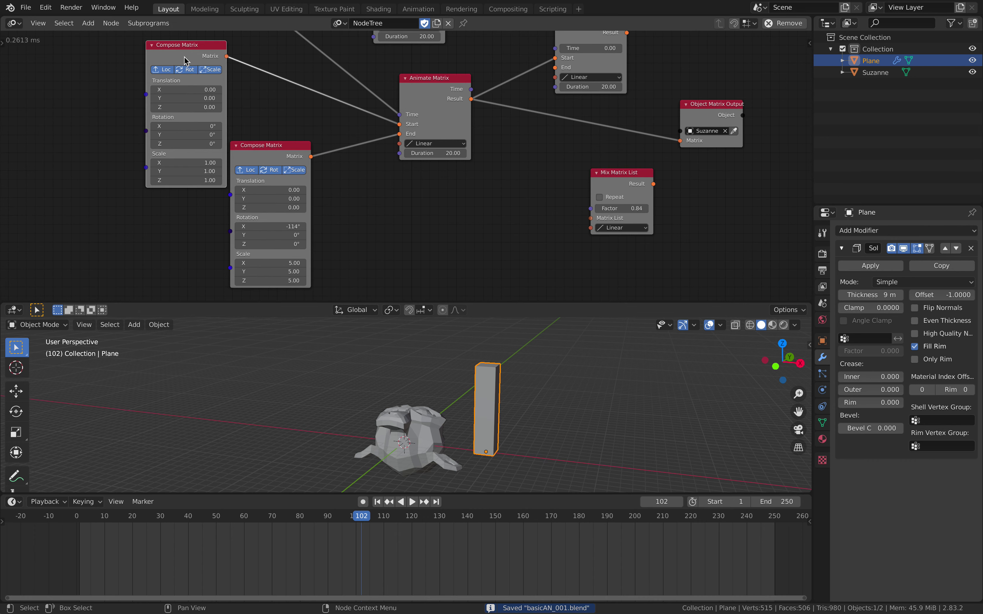
pyautogui.hotkey('shift', 'd')
pyautogui.click(413, 179)
# Step: Add a Create Matrix List node between the new Compose Matrix and Mix Matrix List nodes
pyautogui.moveTo(486, 192); pyautogui.dragTo(468, 163, button='middle')
pyautogui.hotkey('shift', 'a')
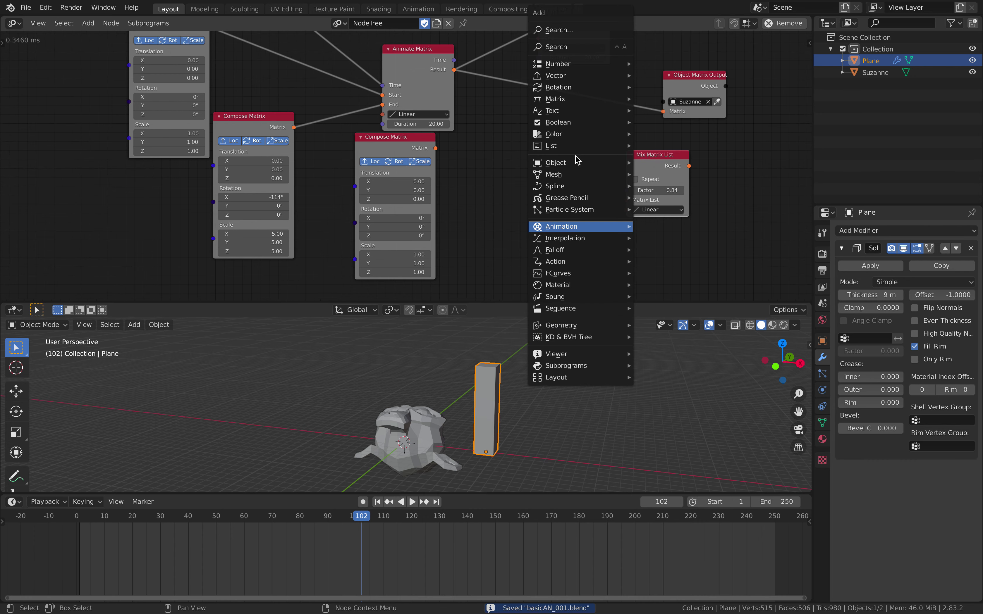
pyautogui.click(576, 48)
pyautogui.write('comp')
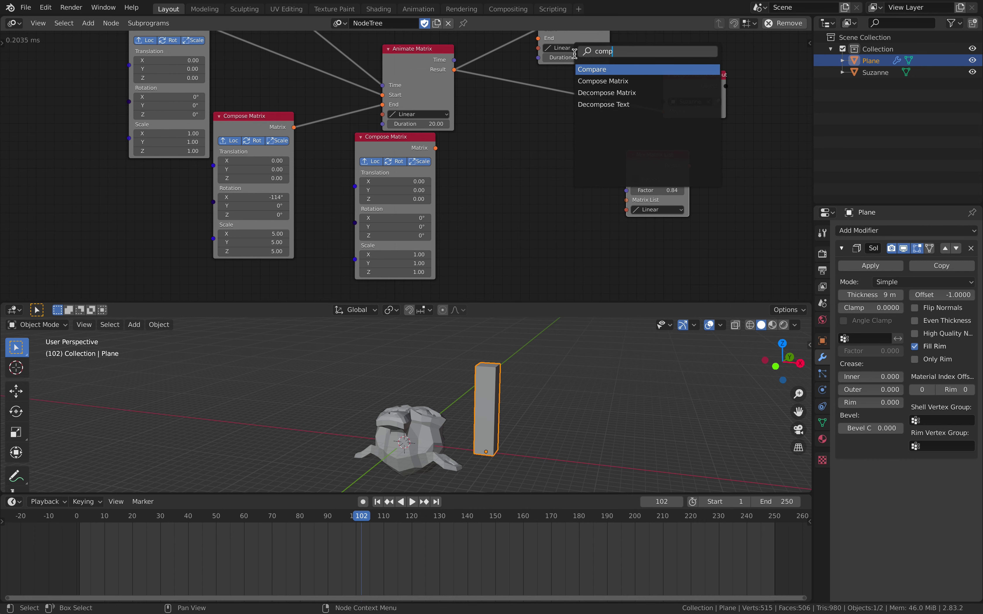
pyautogui.write('ose m')
pyautogui.hotkey('ctrl', 'a')
pyautogui.write('matrix l')
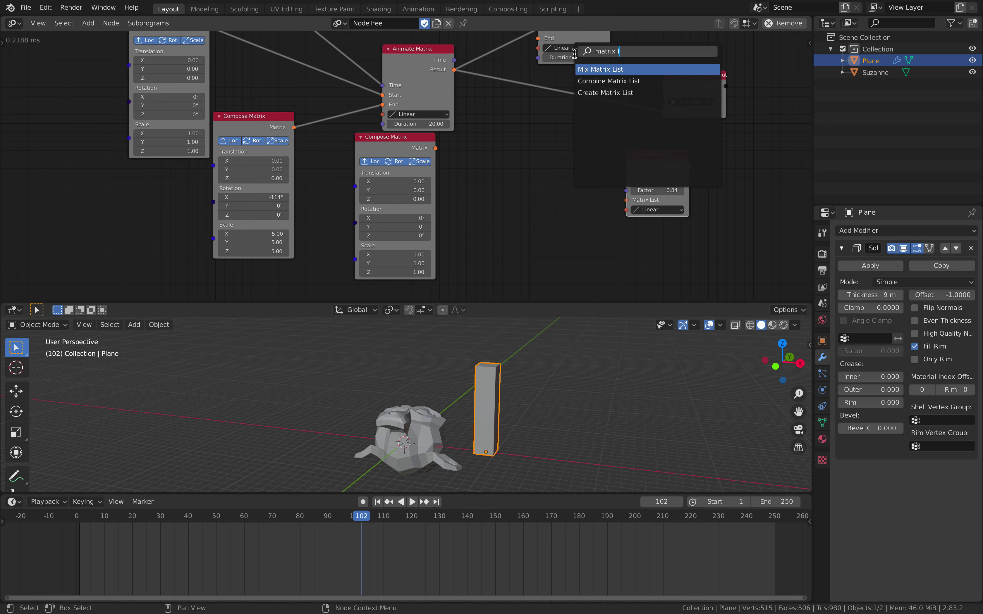
pyautogui.press('Down')
pyautogui.press('Down')
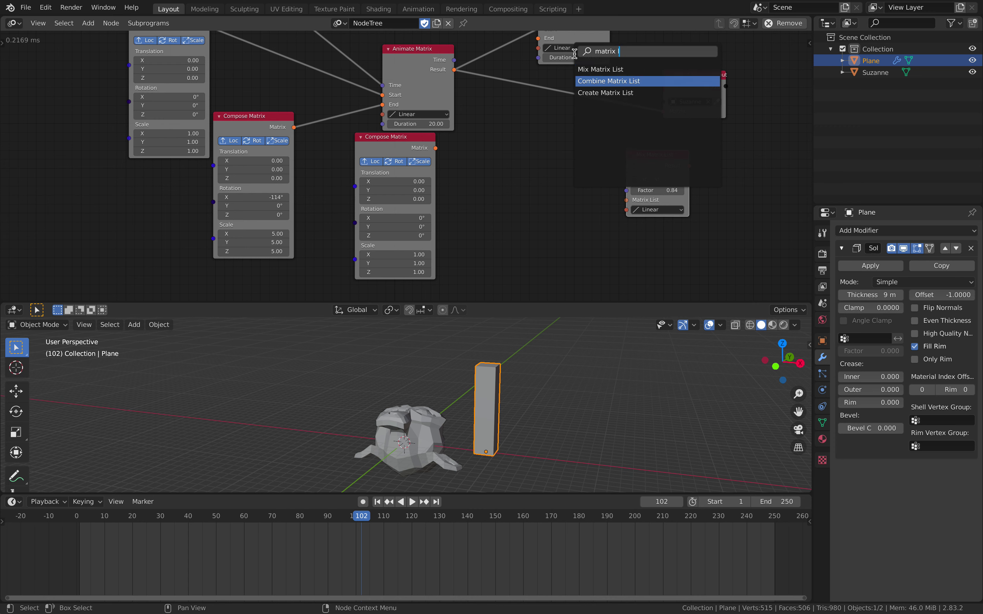
pyautogui.press('Return')
pyautogui.click(504, 156)
# Step: Shift the third Compose Matrix node down and place a duplicate of it directly below
pyautogui.moveTo(396, 139); pyautogui.dragTo(389, 161)
pyautogui.moveTo(388, 160); pyautogui.dragTo(391, 86, button='middle')
pyautogui.hotkey('shift', 'd')
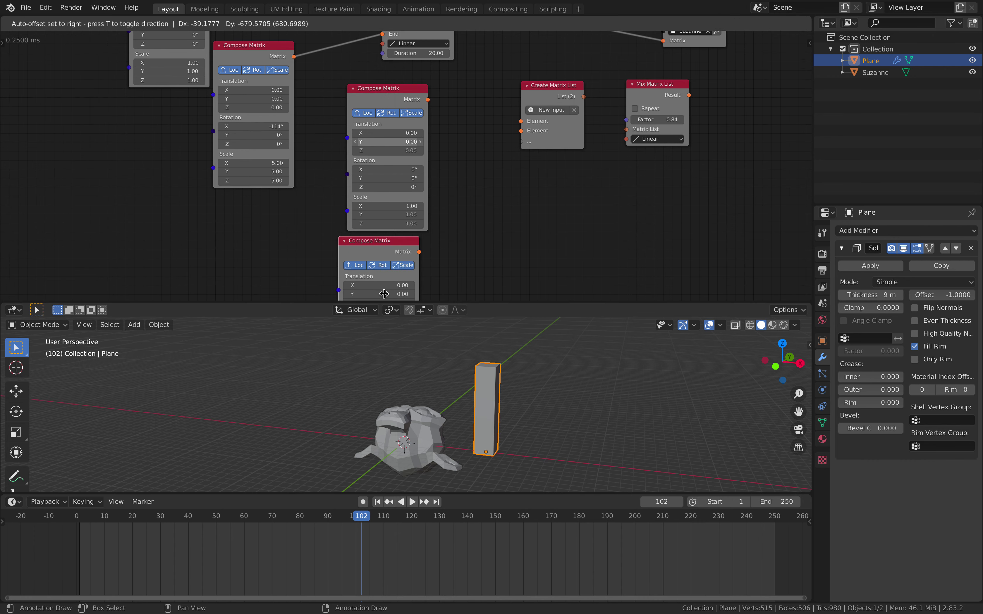
pyautogui.click(383, 266)
# Step: Link the Matrix outputs of the two new Compose Matrix nodes to the two Element inputs of Create Matrix List
pyautogui.moveTo(451, 160); pyautogui.dragTo(403, 134, button='middle')
pyautogui.moveTo(380, 73); pyautogui.dragTo(469, 97)
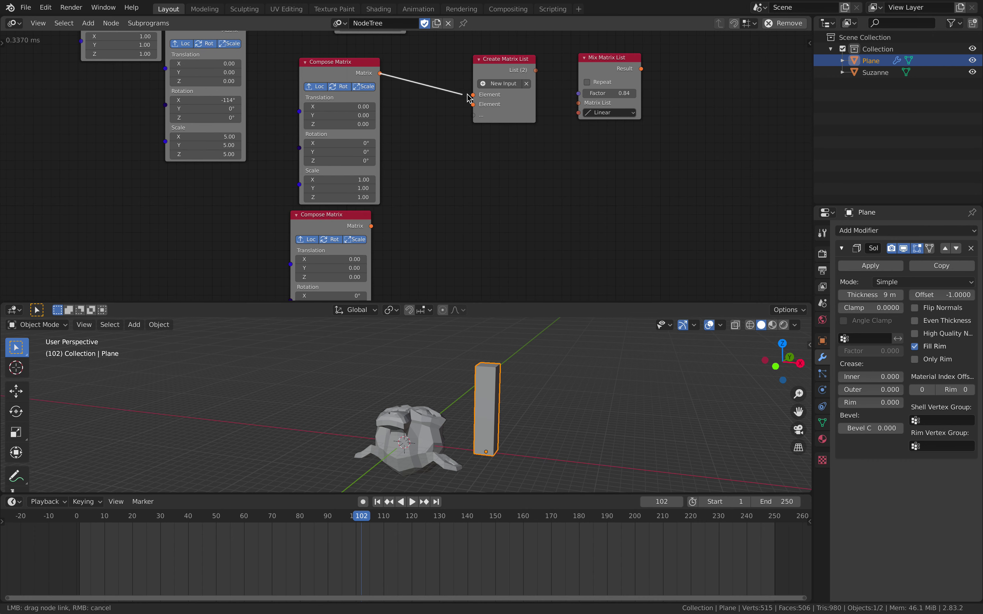
pyautogui.moveTo(371, 226); pyautogui.dragTo(488, 153)
# Step: Link Create Matrix List to Mix Matrix List and its Result to Object Matrix Output's Matrix input, and briefly play the animation
pyautogui.moveTo(512, 110); pyautogui.dragTo(540, 112)
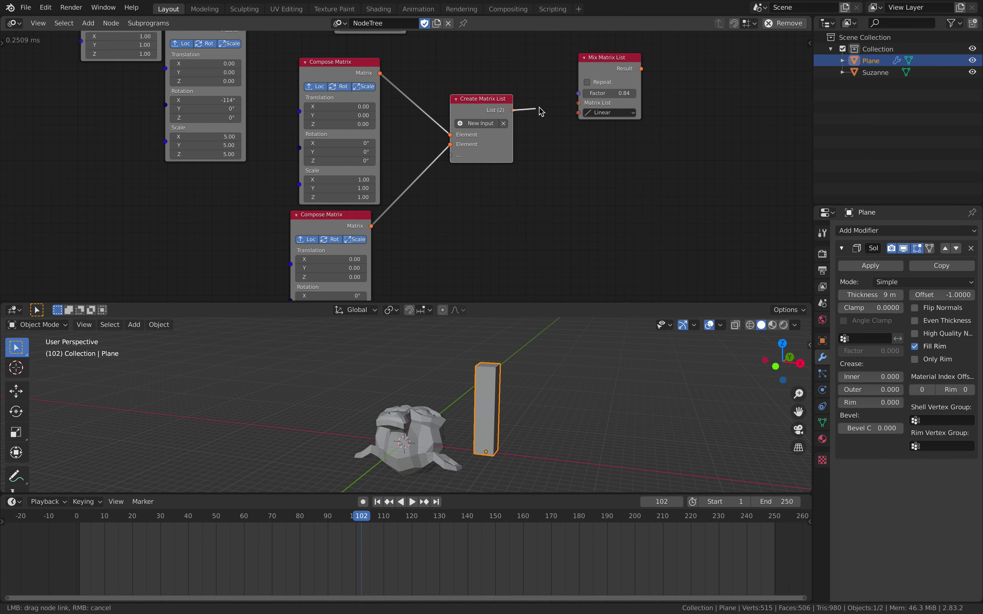
pyautogui.moveTo(527, 112); pyautogui.dragTo(493, 190, button='middle')
pyautogui.moveTo(573, 136); pyautogui.dragTo(550, 116)
pyautogui.moveTo(611, 59); pyautogui.dragTo(689, 51)
pyautogui.moveTo(583, 127); pyautogui.dragTo(655, 86)
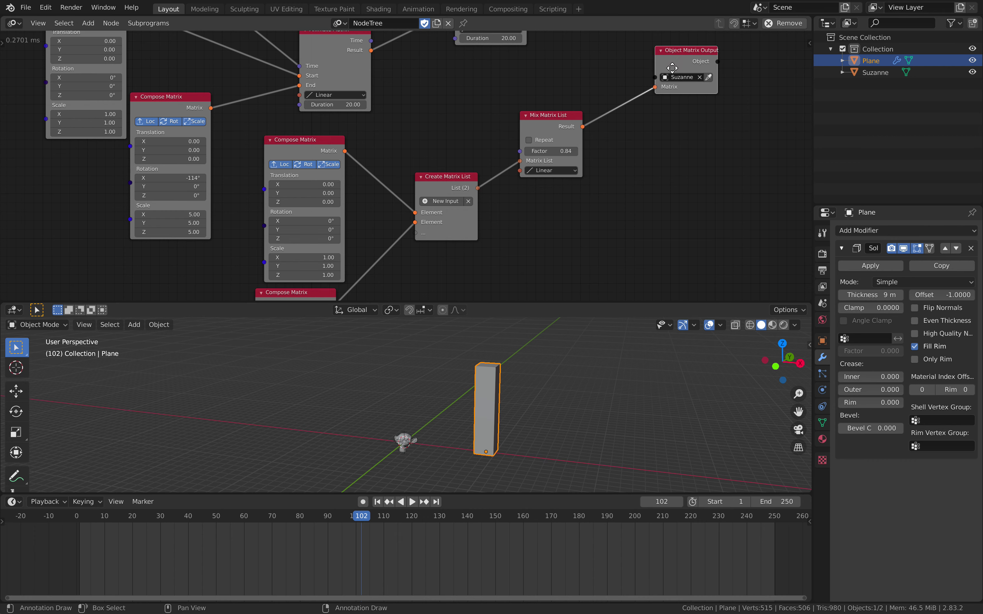
pyautogui.moveTo(690, 50); pyautogui.dragTo(681, 70)
pyautogui.press('space')
pyautogui.press('space')
# Step: Set the lowest Compose Matrix node's scale to 5 on all three axes
pyautogui.keyDown('shift'); pyautogui.scroll(-8, 396, 215); pyautogui.keyUp('shift')
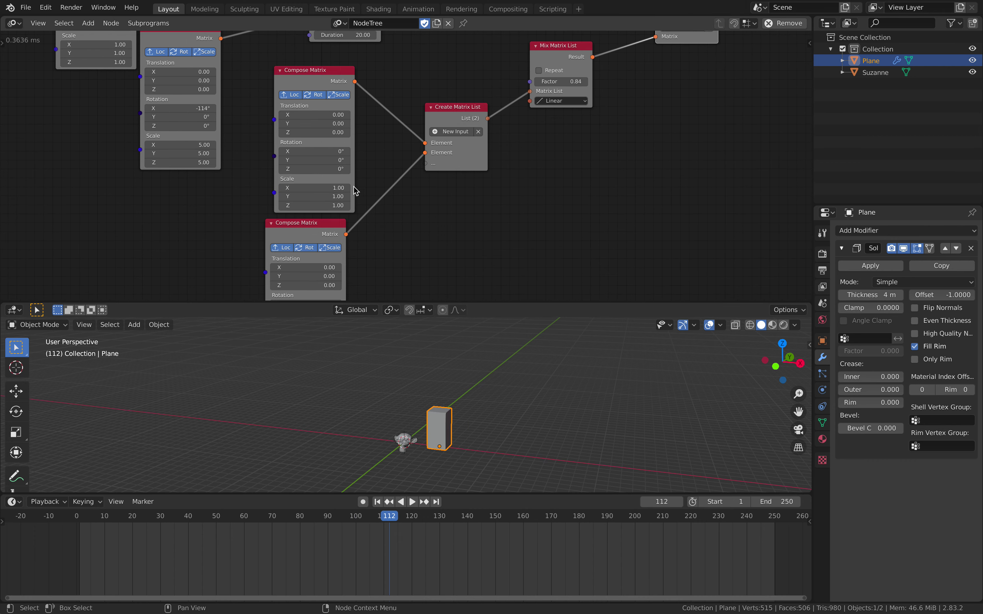
pyautogui.moveTo(315, 244); pyautogui.dragTo(315, 261)
pyautogui.write('5')
pyautogui.press('Return')
# Step: Play the animation briefly and set the Mix Matrix List factor to about 2.28
pyautogui.moveTo(452, 181); pyautogui.dragTo(436, 223, button='middle')
pyautogui.press('space')
pyautogui.press('space')
pyautogui.moveTo(526, 63); pyautogui.dragTo(468, 174, button='middle')
pyautogui.moveTo(470, 135); pyautogui.dragTo(500, 136)
# Step: Move the lowest Compose Matrix node away from Create Matrix List
pyautogui.moveTo(372, 179); pyautogui.dragTo(398, 64, button='middle')
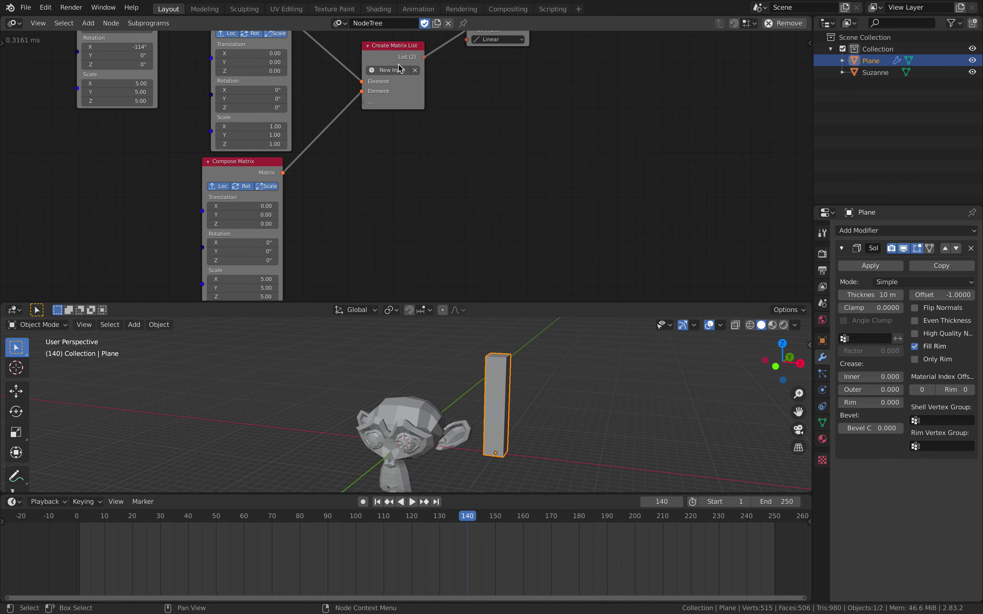
pyautogui.moveTo(252, 171); pyautogui.dragTo(205, 174)
pyautogui.moveTo(267, 169); pyautogui.dragTo(259, 116, button='middle')
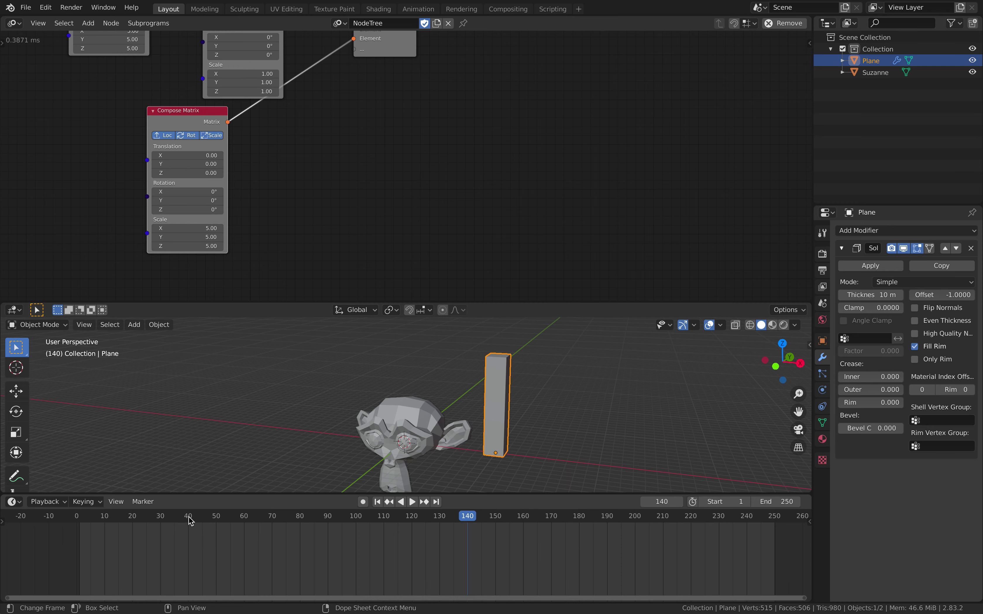
# Step: Move the playhead near the start of the timeline and play the animation to check the monkey
pyautogui.moveTo(98, 518); pyautogui.dragTo(109, 519)
pyautogui.press('space')
pyautogui.moveTo(242, 170); pyautogui.dragTo(292, 213, button='middle')
pyautogui.scroll(-1, 318, 233)
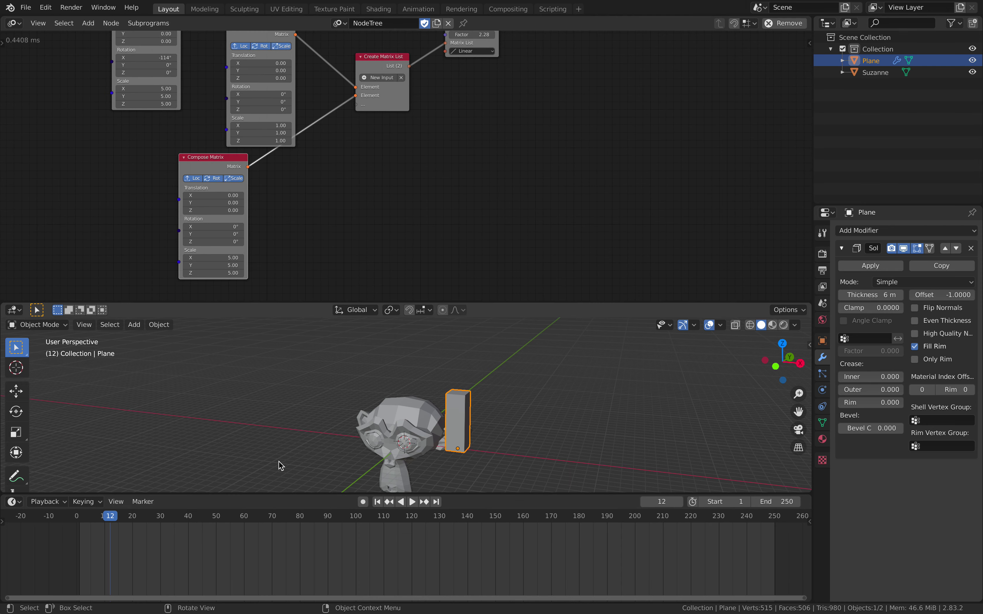
pyautogui.press('space')
pyautogui.click(93, 518)
pyautogui.press('space')
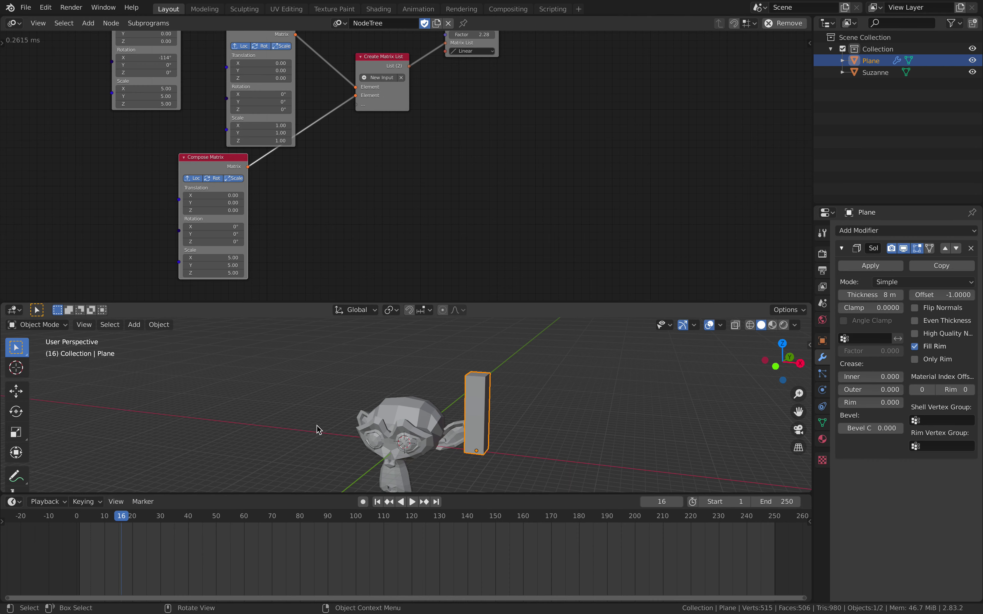
# Step: Set the Mix Matrix List factor to 0.00
pyautogui.moveTo(392, 217); pyautogui.dragTo(378, 224, button='middle')
pyautogui.moveTo(405, 409); pyautogui.dragTo(364, 410, button='middle')
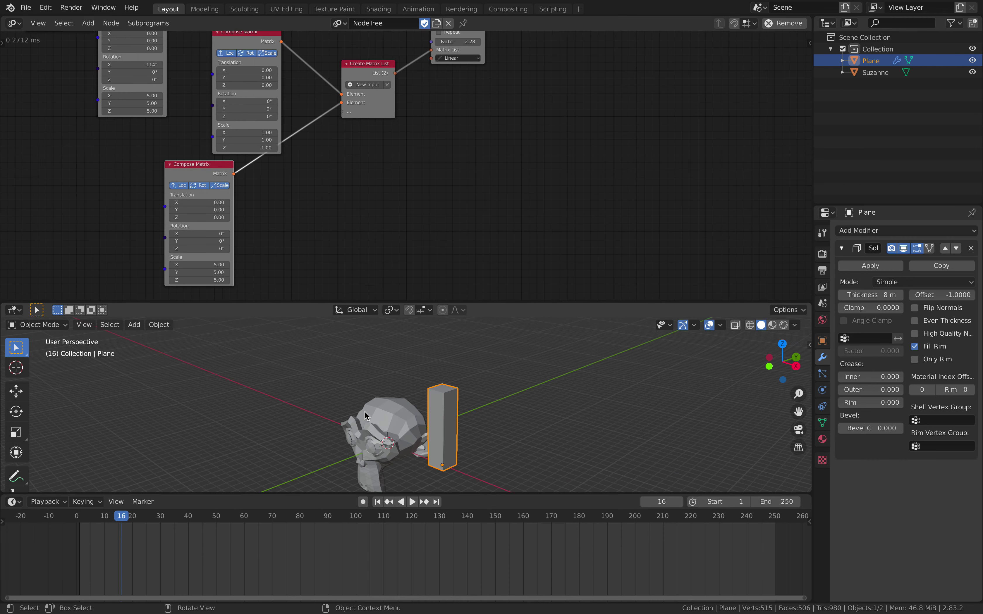
pyautogui.scroll(1, 260, 181)
pyautogui.moveTo(247, 117); pyautogui.dragTo(250, 129, button='middle')
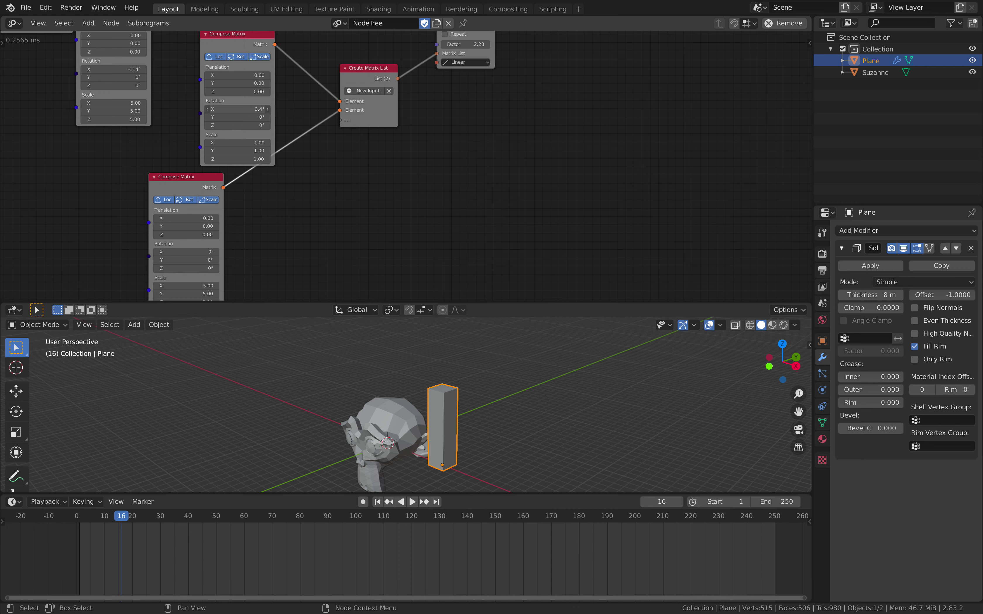
pyautogui.moveTo(362, 147); pyautogui.dragTo(350, 213, button='middle')
pyautogui.moveTo(453, 111); pyautogui.dragTo(394, 110)
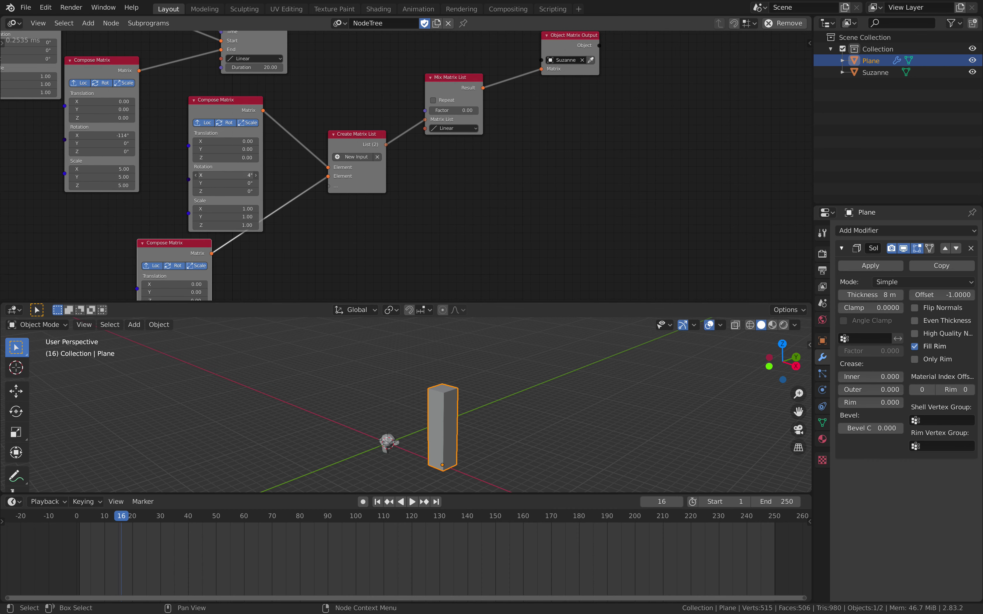
# Step: Set the X rotation of the upper Compose Matrix feeding Create Matrix List to 30°
pyautogui.moveTo(224, 175); pyautogui.dragTo(219, 176)
pyautogui.scroll(4, 404, 448)
pyautogui.keyDown('shift'); pyautogui.moveTo(405, 432); pyautogui.dragTo(421, 338, button='middle'); pyautogui.keyUp('shift')
pyautogui.scroll(2, 419, 371)
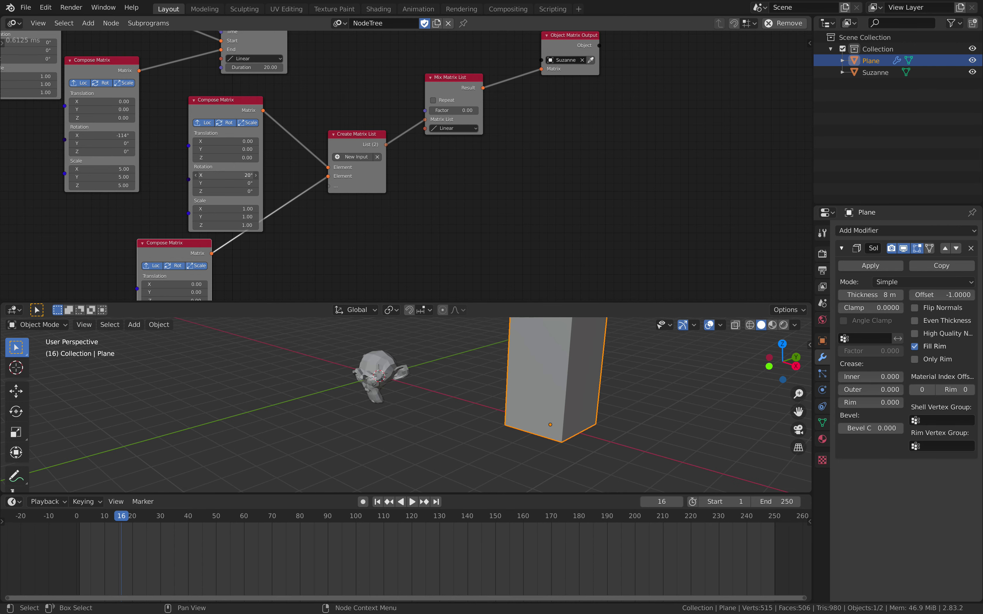
pyautogui.moveTo(296, 193); pyautogui.dragTo(301, 131, button='middle')
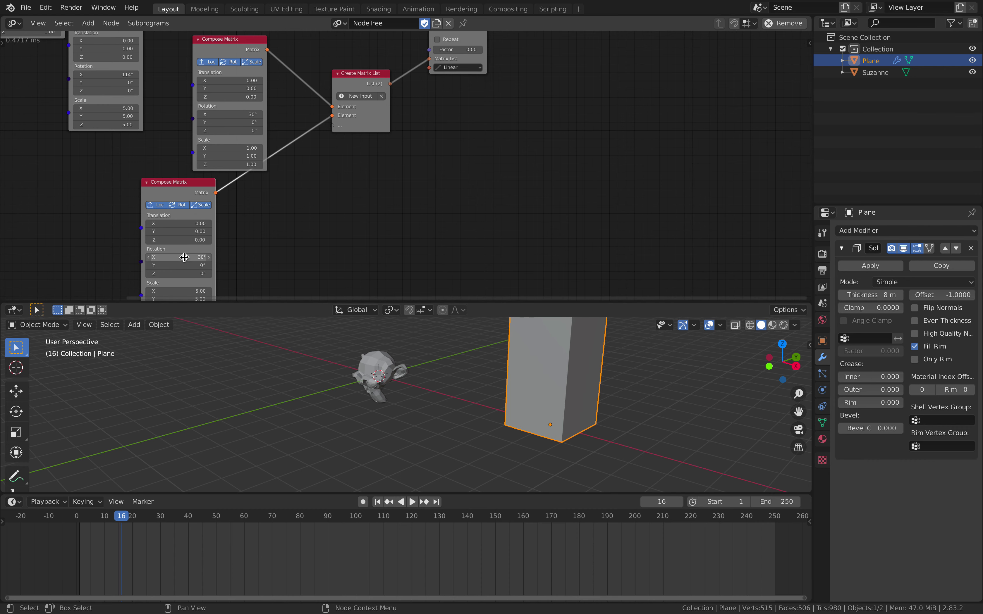
# Step: Vary the Mix Matrix List factor to test the blend on the monkey, leaving it at 1.44
pyautogui.moveTo(431, 158); pyautogui.dragTo(335, 241, button='middle')
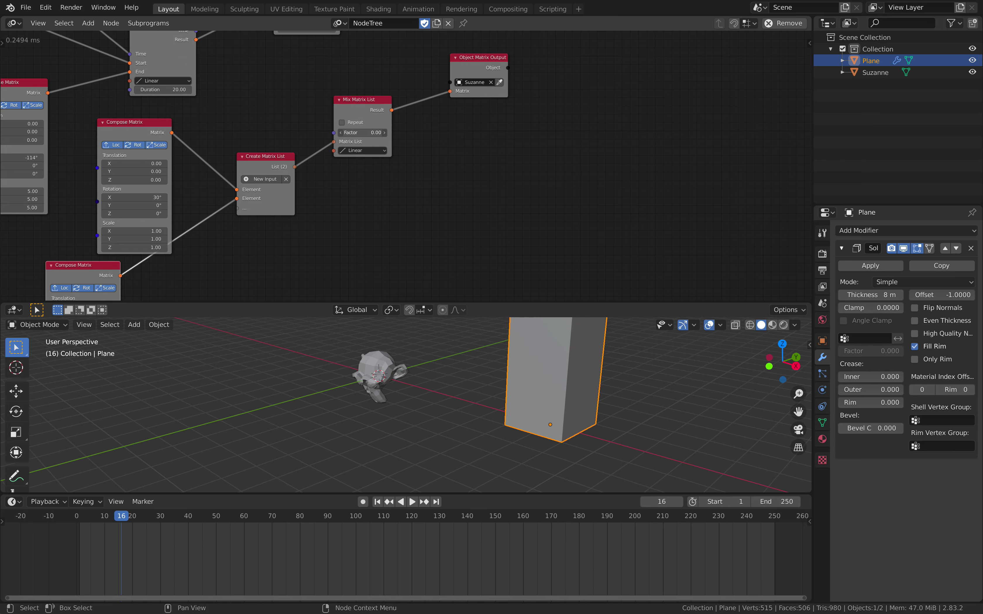
pyautogui.press('-')
pyautogui.press('-')
pyautogui.press('-')
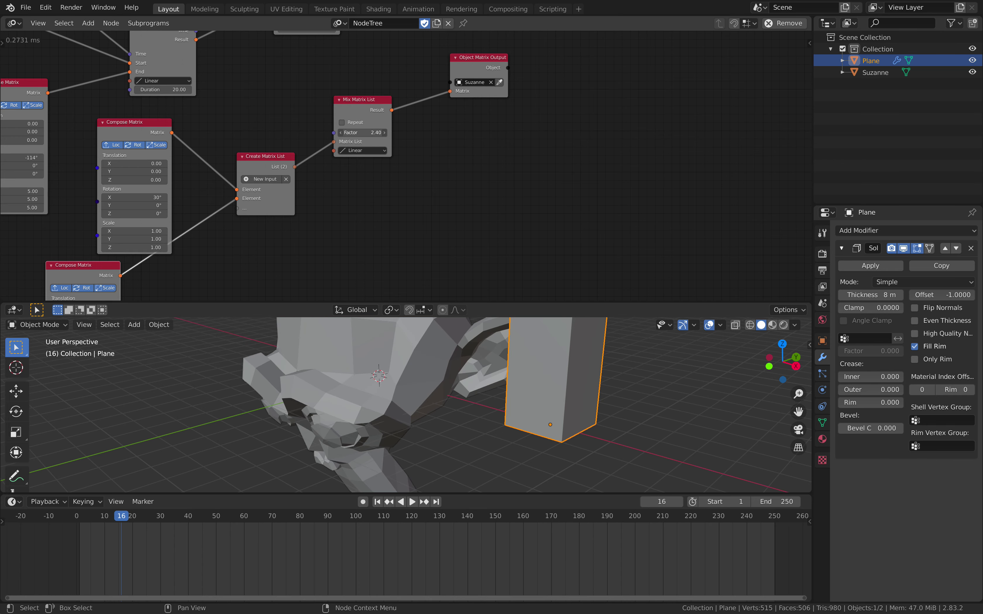
pyautogui.moveTo(463, 132); pyautogui.dragTo(462, 155, button='middle')
pyautogui.moveTo(479, 110); pyautogui.dragTo(490, 136)
# Step: Set the lower Compose Matrix's scale to 1.00 on all axes and its X rotation to -30°
pyautogui.moveTo(398, 108); pyautogui.dragTo(472, 71, button='middle')
pyautogui.moveTo(365, 190); pyautogui.dragTo(344, 122, button='middle')
pyautogui.scroll(-1, 373, 115)
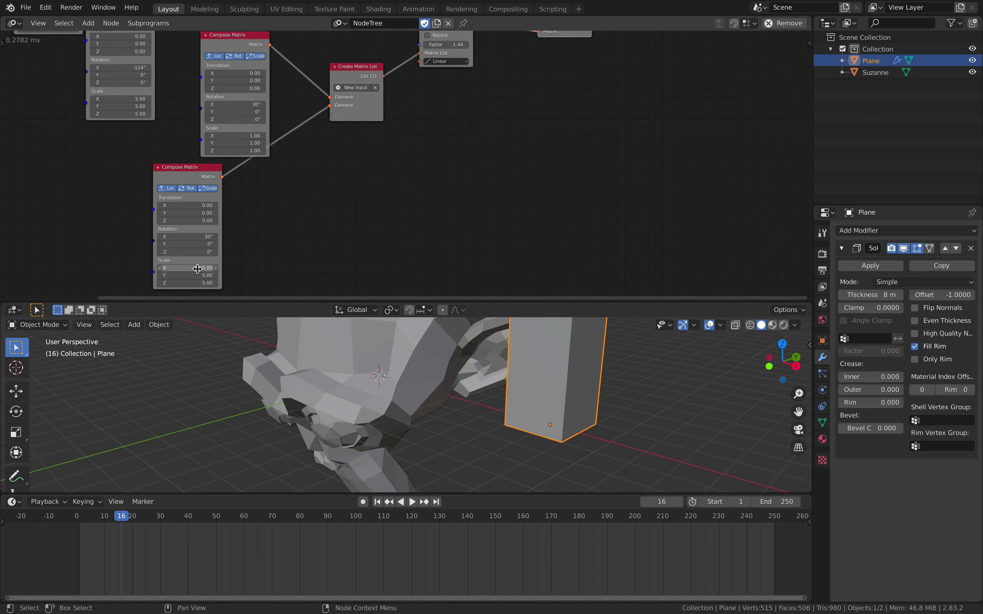
pyautogui.write('1')
pyautogui.press('Return')
pyautogui.keyDown('shift'); pyautogui.scroll(1, 281, 219); pyautogui.keyUp('shift')
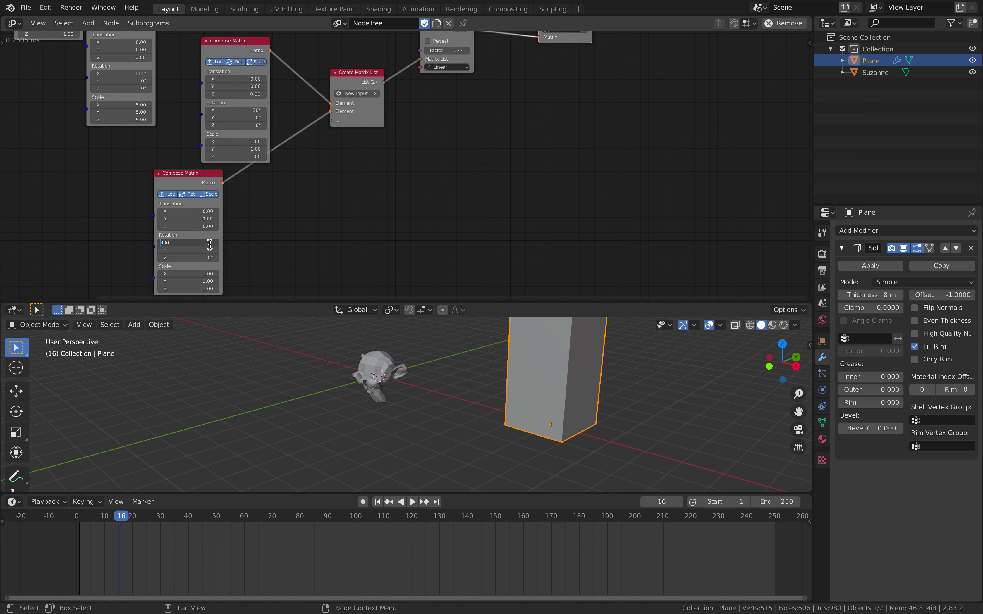
pyautogui.press('Return')
# Step: Set the Mix Matrix List factor to 1.92 and reposition the Create Matrix List node and its two Compose Matrix nodes
pyautogui.moveTo(488, 178); pyautogui.dragTo(429, 248, button='middle')
pyautogui.moveTo(388, 120)
pyautogui.mouseDown()
pyautogui.moveTo(360, 120)
pyautogui.moveTo(445, 120)
pyautogui.moveTo(366, 120)
pyautogui.moveTo(404, 119)
pyautogui.mouseUp()
pyautogui.moveTo(319, 149); pyautogui.dragTo(364, 154)
pyautogui.moveTo(365, 155); pyautogui.dragTo(370, 191, button='middle')
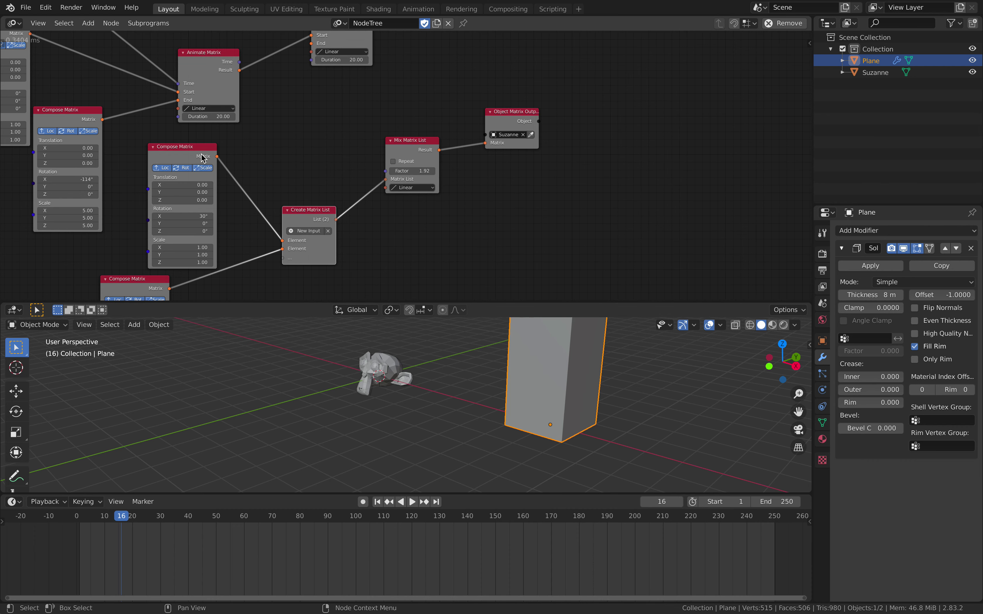
pyautogui.moveTo(200, 153); pyautogui.dragTo(214, 171)
pyautogui.moveTo(148, 279); pyautogui.dragTo(189, 297)
# Step: Move the Mix Matrix List and Object Matrix Output nodes farther away from Create Matrix List
pyautogui.moveTo(399, 78); pyautogui.dragTo(402, 100, button='middle')
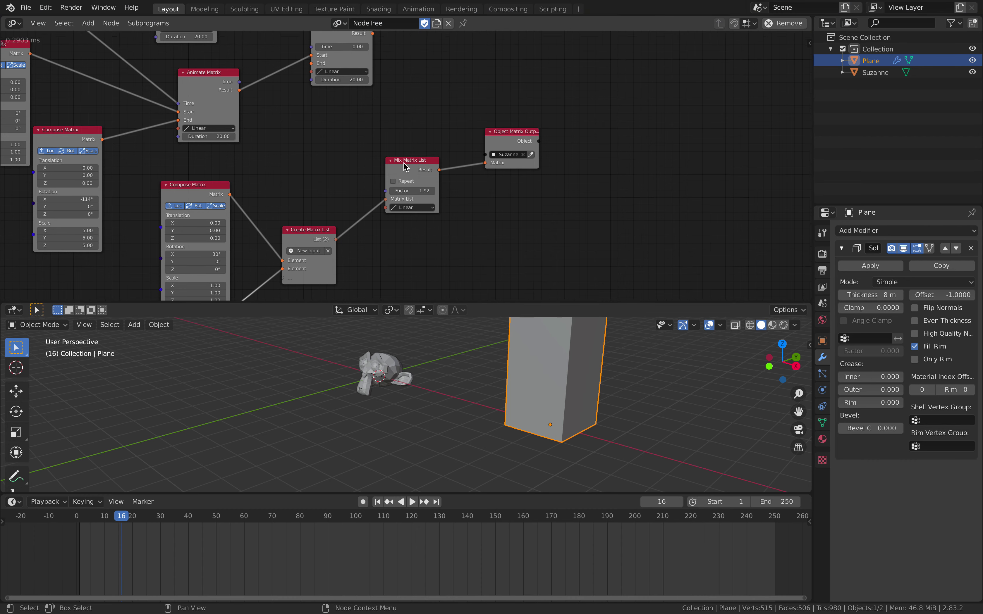
pyautogui.moveTo(411, 164); pyautogui.dragTo(417, 174)
pyautogui.moveTo(523, 136); pyautogui.dragTo(590, 160)
pyautogui.scroll(1, 421, 175)
pyautogui.moveTo(421, 177); pyautogui.dragTo(467, 197)
pyautogui.moveTo(624, 171); pyautogui.dragTo(672, 187)
pyautogui.moveTo(486, 188); pyautogui.dragTo(537, 203)
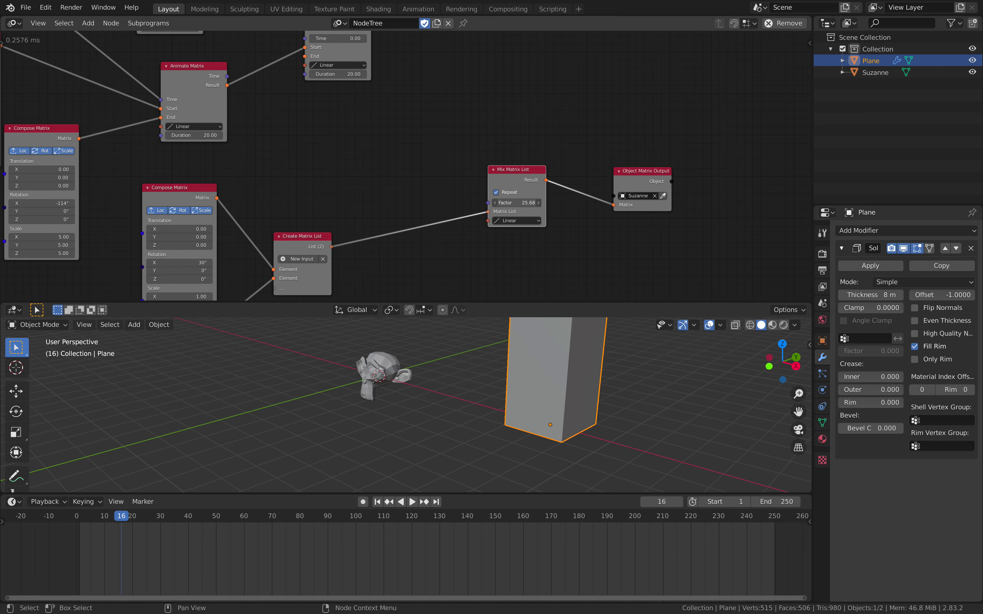
# Step: Enable Repeat on the Mix Matrix List node and set its factor to 22.98
pyautogui.moveTo(506, 203); pyautogui.dragTo(528, 203)
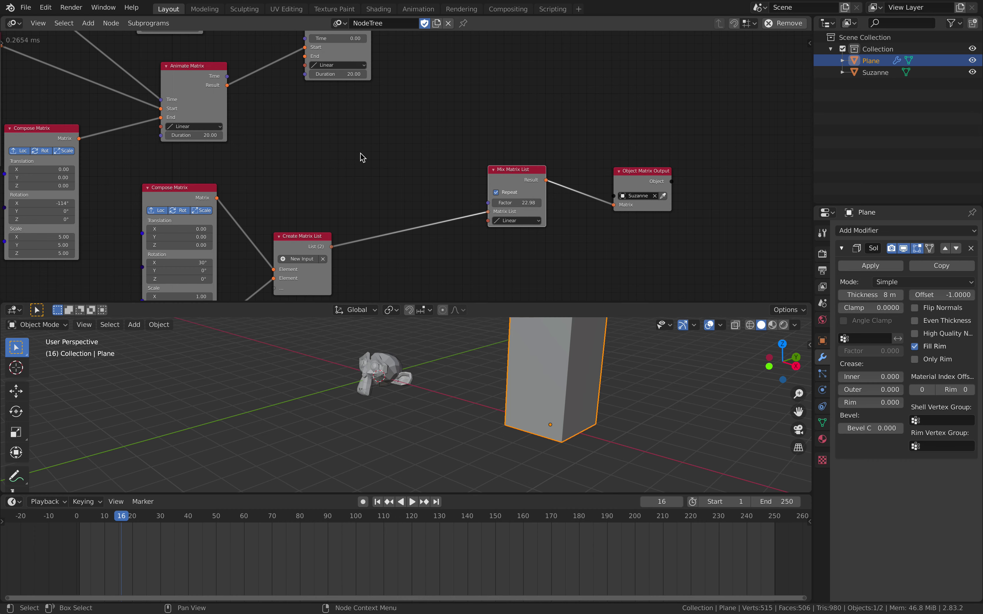
# Step: Duplicate the Time Info node and place the copy beside the Mix Matrix List node
pyautogui.moveTo(362, 156); pyautogui.dragTo(418, 168, button='middle')
pyautogui.scroll(-3, 413, 164)
pyautogui.moveTo(232, 123); pyautogui.dragTo(261, 130, button='middle')
pyautogui.moveTo(145, 61); pyautogui.dragTo(211, 130, button='middle')
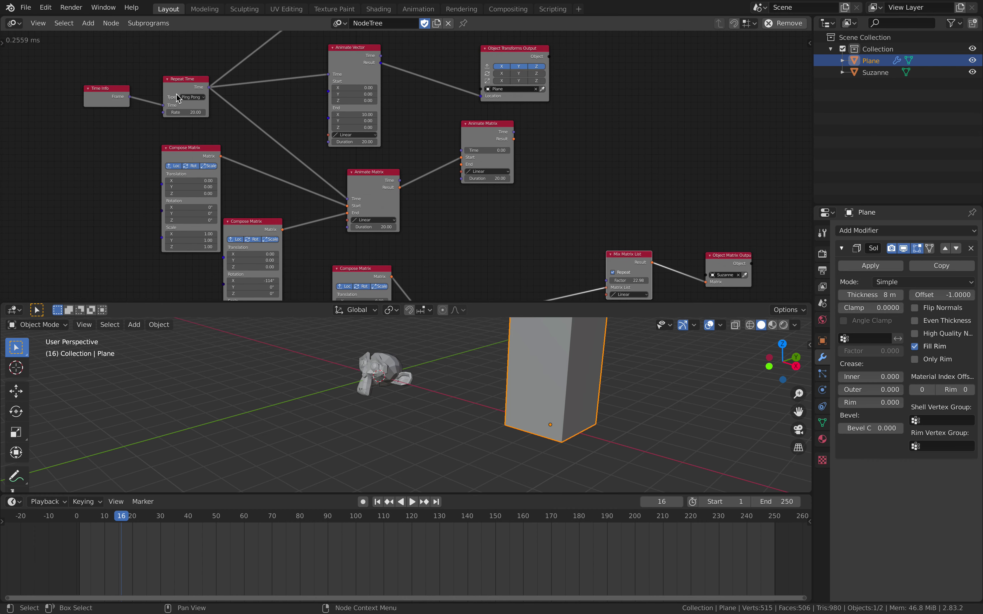
pyautogui.moveTo(165, 96); pyautogui.dragTo(145, 85, button='middle')
pyautogui.click(99, 76)
pyautogui.hotkey('shift', 'd')
pyautogui.click(554, 221)
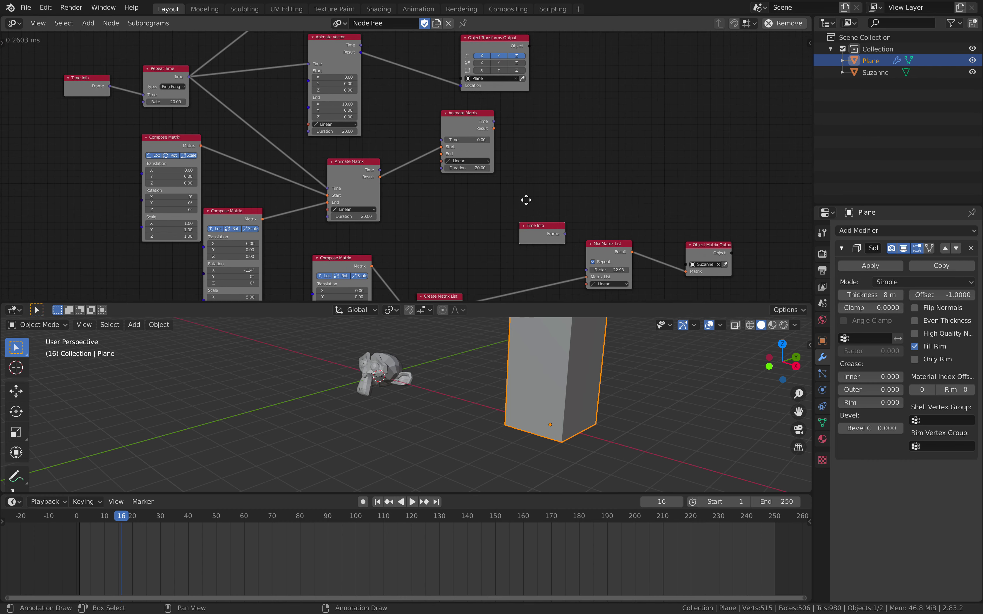
# Step: Connect the copied Time Info node's Frame output to the Mix Matrix List Factor input and play the animation
pyautogui.scroll(5, 532, 216)
pyautogui.moveTo(531, 216); pyautogui.dragTo(466, 179, button='middle')
pyautogui.moveTo(472, 191); pyautogui.dragTo(415, 206)
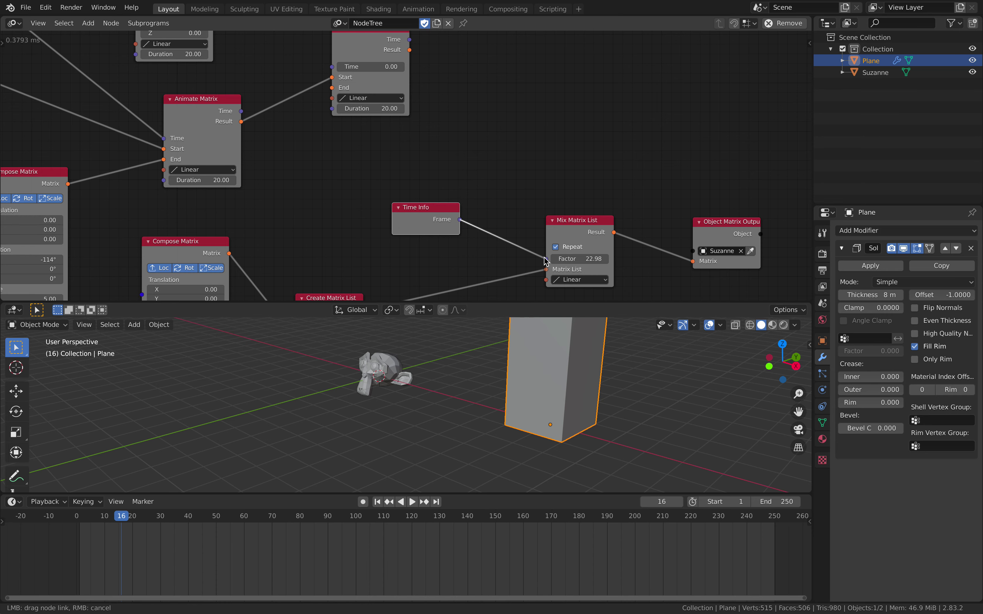
pyautogui.moveTo(546, 261); pyautogui.dragTo(546, 259)
pyautogui.press('space')
# Step: Insert a Math node set to Multiply between Time Info and Mix Matrix List, with B set to 0.12
pyautogui.moveTo(534, 200); pyautogui.dragTo(498, 170, button='middle')
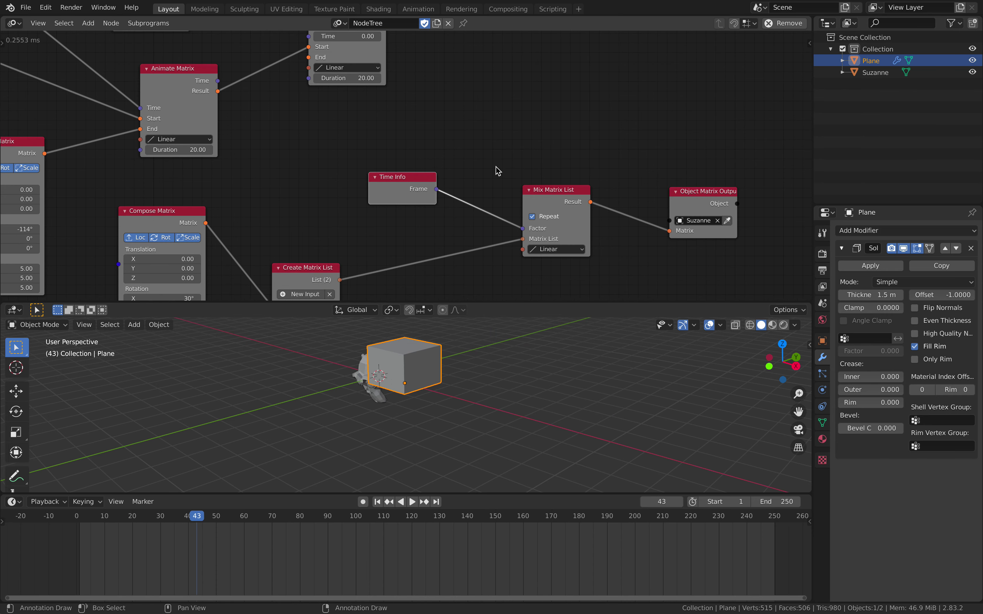
pyautogui.hotkey('shift', 'a')
pyautogui.click(497, 165)
pyautogui.write('math')
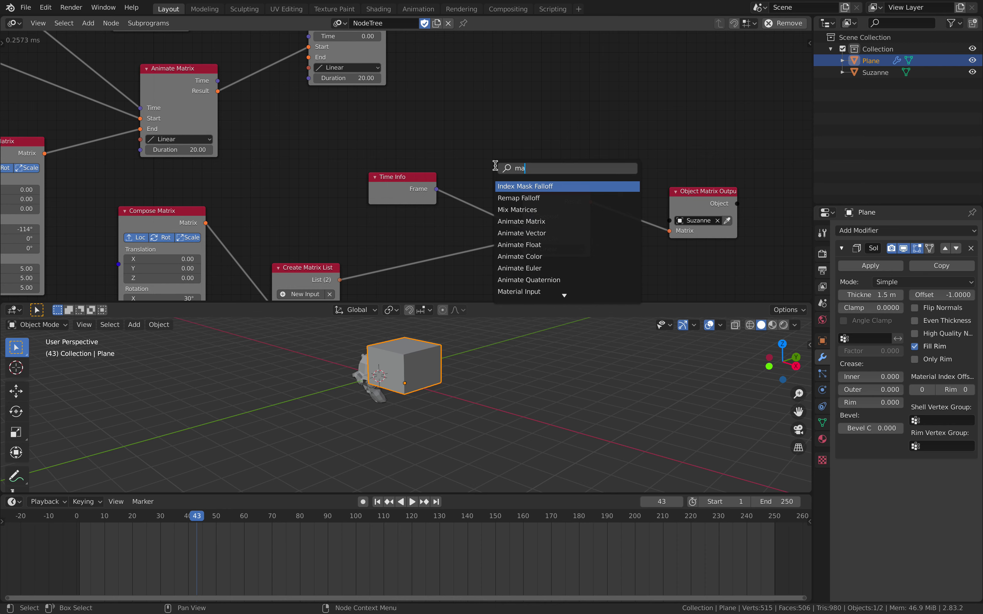
pyautogui.press('Return')
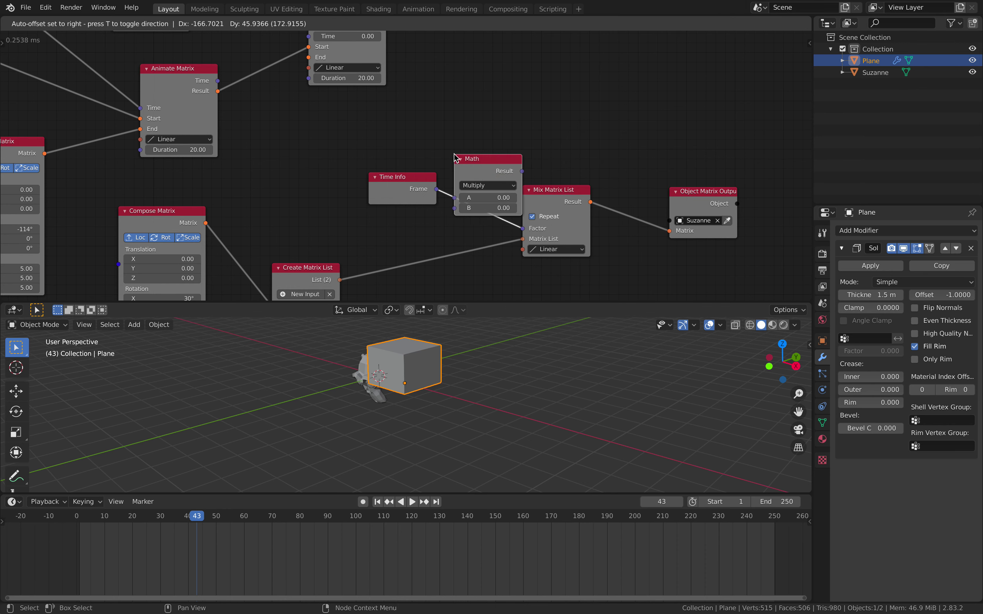
pyautogui.click(495, 209)
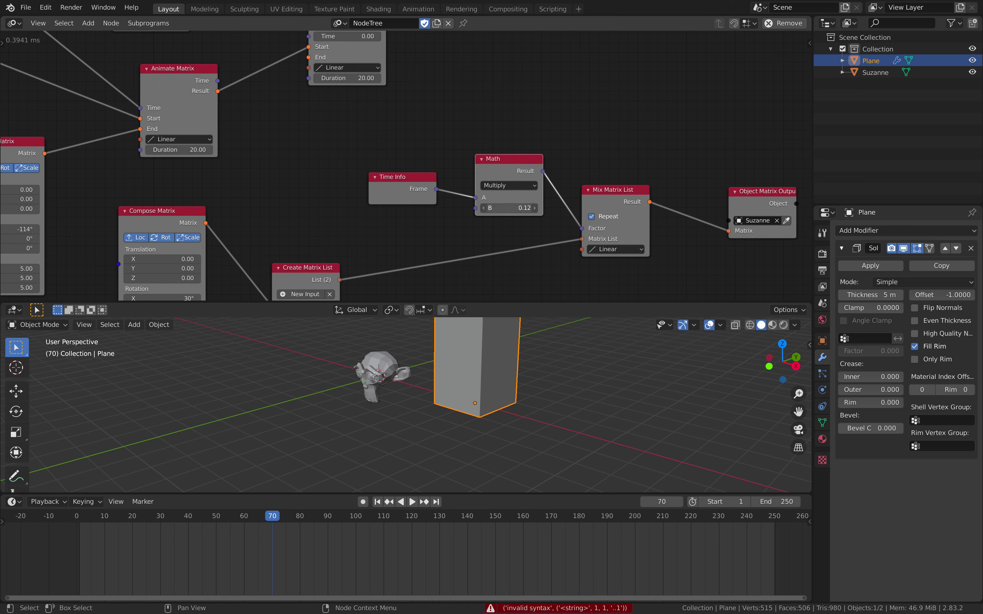
# Step: Play the animation and examine the monkey's rocking motion from another angle
pyautogui.press('space')
pyautogui.moveTo(467, 378); pyautogui.dragTo(516, 383, button='middle')
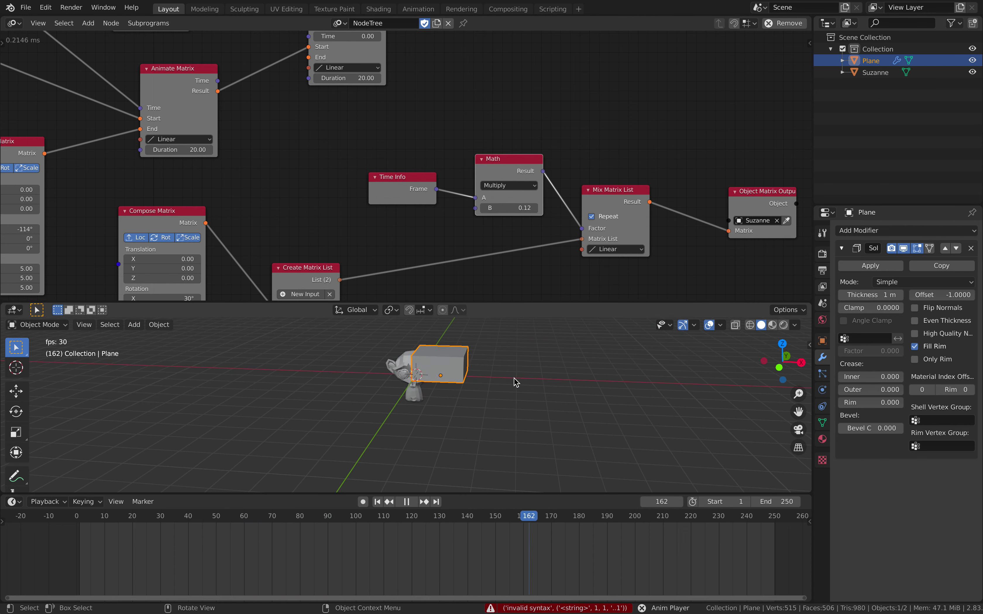
pyautogui.moveTo(517, 367); pyautogui.dragTo(498, 364, button='middle')
pyautogui.press('space')
# Step: Move the Object Matrix Output node closer to the Mix Matrix List node
pyautogui.moveTo(602, 181); pyautogui.dragTo(482, 149, button='middle')
pyautogui.moveTo(653, 159); pyautogui.dragTo(630, 174)
pyautogui.moveTo(551, 161); pyautogui.dragTo(503, 161, button='middle')
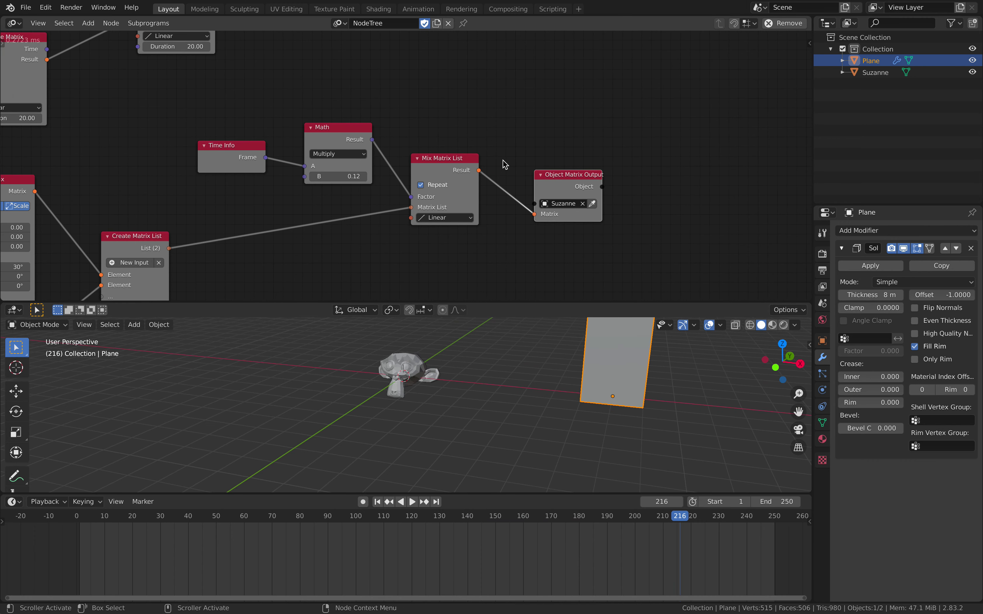
# Step: Move both Compose Matrix nodes farther from Create Matrix List to make room for another one
pyautogui.moveTo(371, 205); pyautogui.dragTo(469, 97, button='middle')
pyautogui.scroll(-1, 356, 157)
pyautogui.moveTo(356, 157); pyautogui.dragTo(448, 126, button='middle')
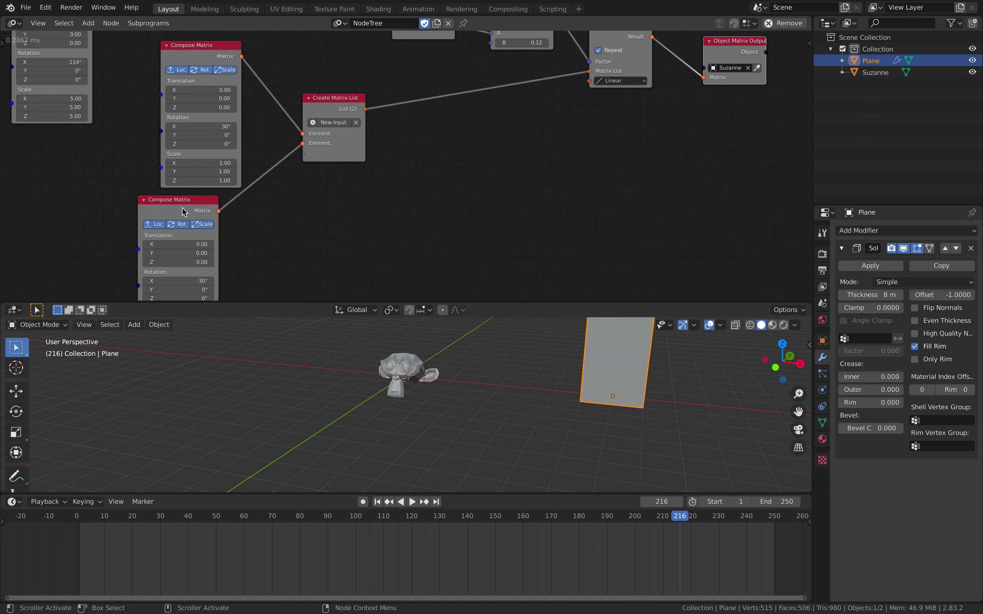
pyautogui.moveTo(182, 207); pyautogui.dragTo(130, 214)
pyautogui.moveTo(192, 61); pyautogui.dragTo(150, 51)
# Step: Duplicate the lower Compose Matrix node and connect the nodes so Create Matrix List has three elements
pyautogui.click(122, 214)
pyautogui.hotkey('shift', 'd')
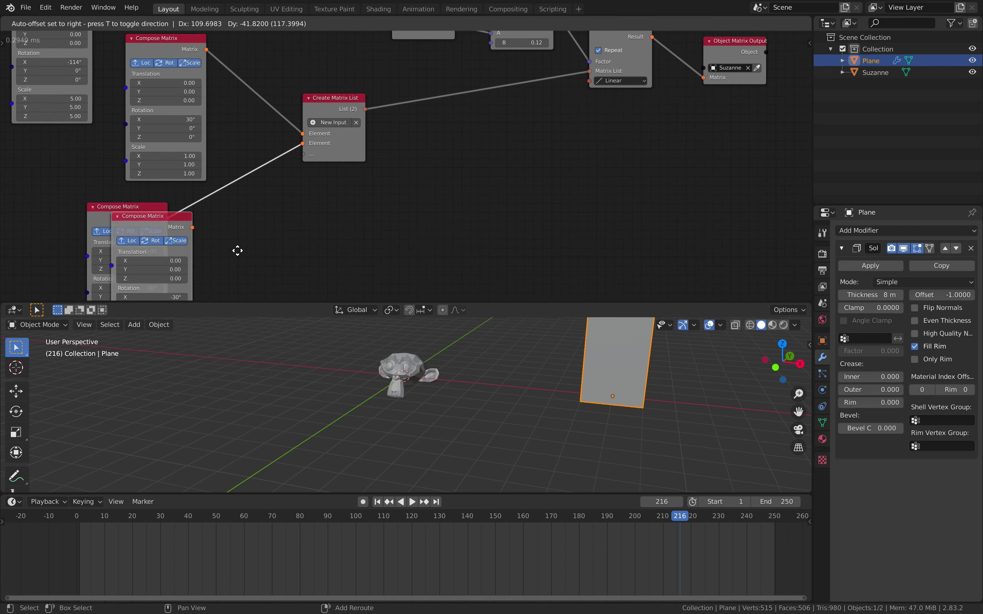
pyautogui.click(296, 261)
pyautogui.moveTo(296, 248); pyautogui.dragTo(305, 144)
pyautogui.moveTo(259, 239); pyautogui.dragTo(52, 169)
pyautogui.moveTo(156, 224); pyautogui.dragTo(304, 155)
# Step: Spread out the two lower Compose Matrix nodes and set the second element's X rotation to 0°
pyautogui.moveTo(178, 221); pyautogui.dragTo(210, 230)
pyautogui.scroll(-3, 242, 217)
pyautogui.moveTo(241, 218); pyautogui.dragTo(330, 190, button='middle')
pyautogui.moveTo(197, 139); pyautogui.dragTo(200, 161)
pyautogui.scroll(2, 215, 186)
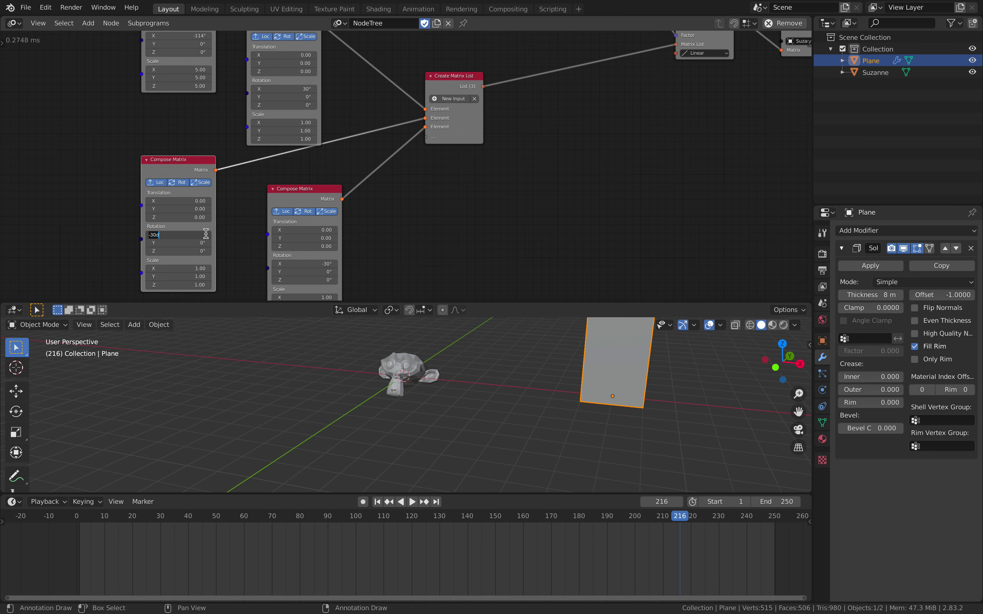
# Step: Play the animation to check the three-matrix blend and set the Math node's B value to 0.07
pyautogui.press('space')
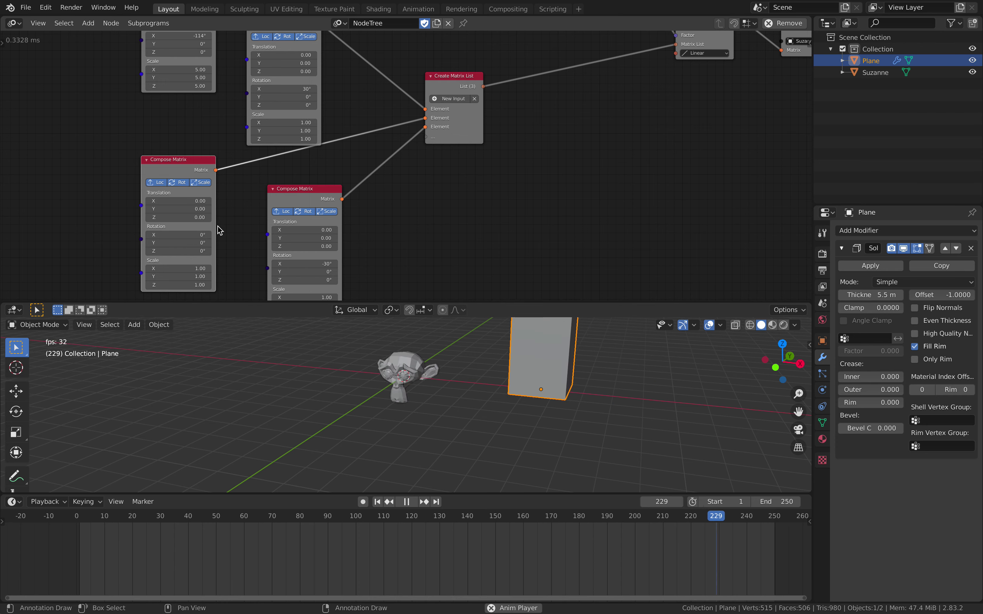
pyautogui.moveTo(280, 239); pyautogui.dragTo(251, 222, button='middle')
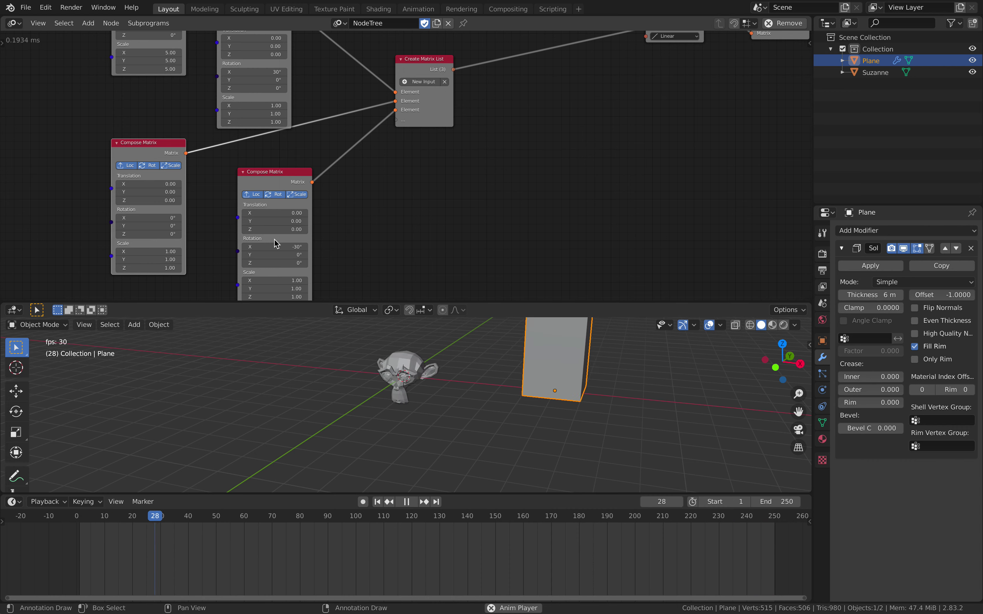
pyautogui.moveTo(389, 175); pyautogui.dragTo(331, 203, button='middle')
pyautogui.moveTo(541, 122); pyautogui.dragTo(375, 211, button='middle')
pyautogui.click(450, 155)
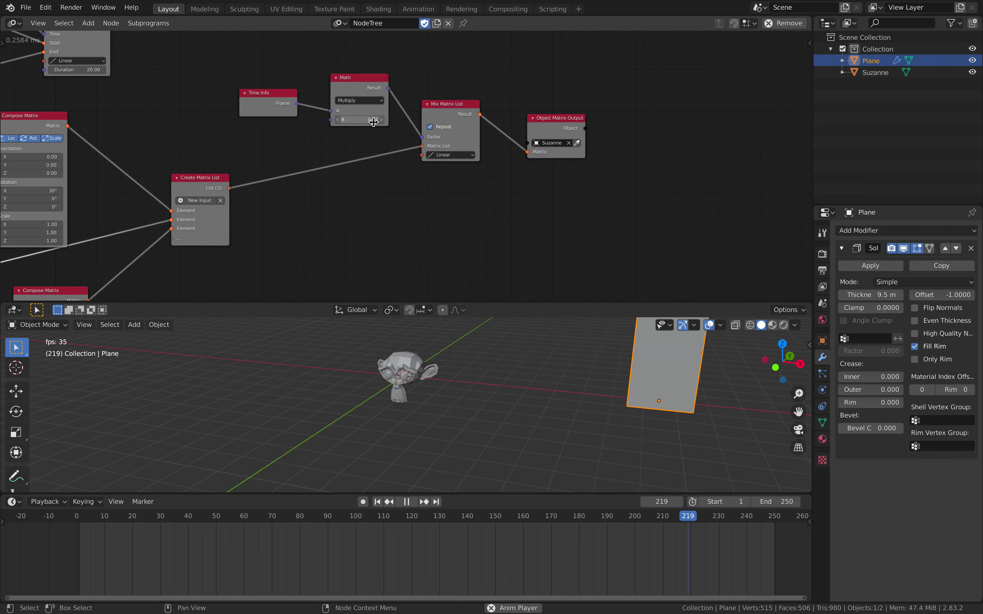
pyautogui.press('space')
# Step: Add an Animate Color node in the empty area beyond the existing nodes
pyautogui.moveTo(519, 127); pyautogui.dragTo(498, 152, button='middle')
pyautogui.scroll(-2, 496, 148)
pyautogui.moveTo(592, 126); pyautogui.dragTo(429, 121, button='middle')
pyautogui.hotkey('shift', 'a')
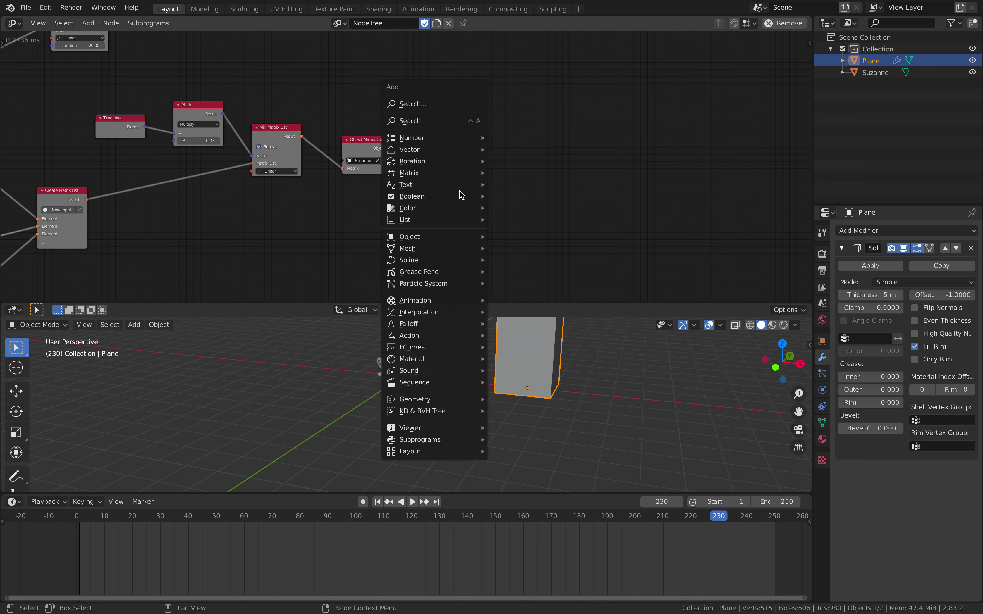
pyautogui.moveTo(467, 300)
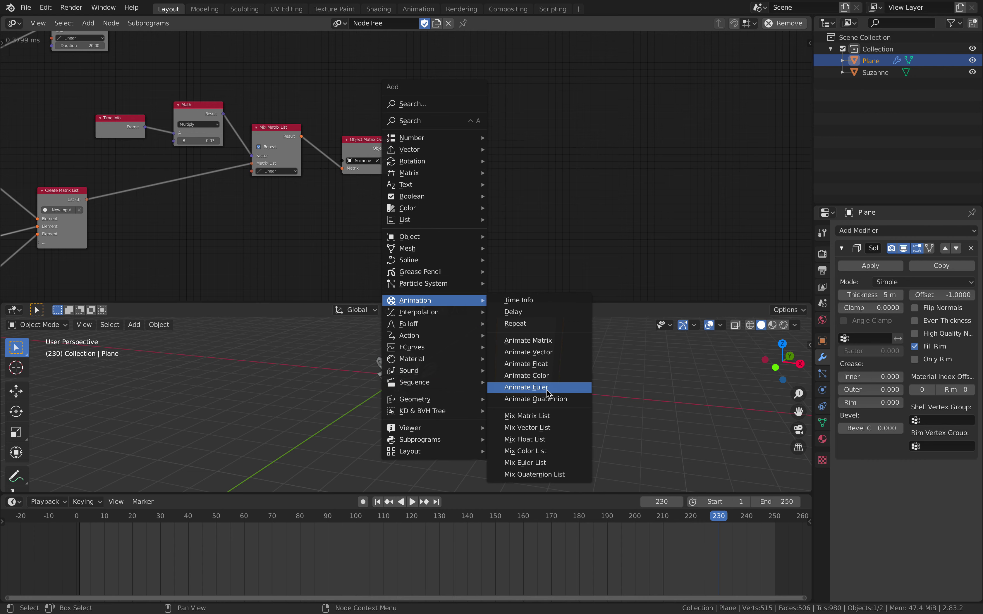
pyautogui.click(547, 377)
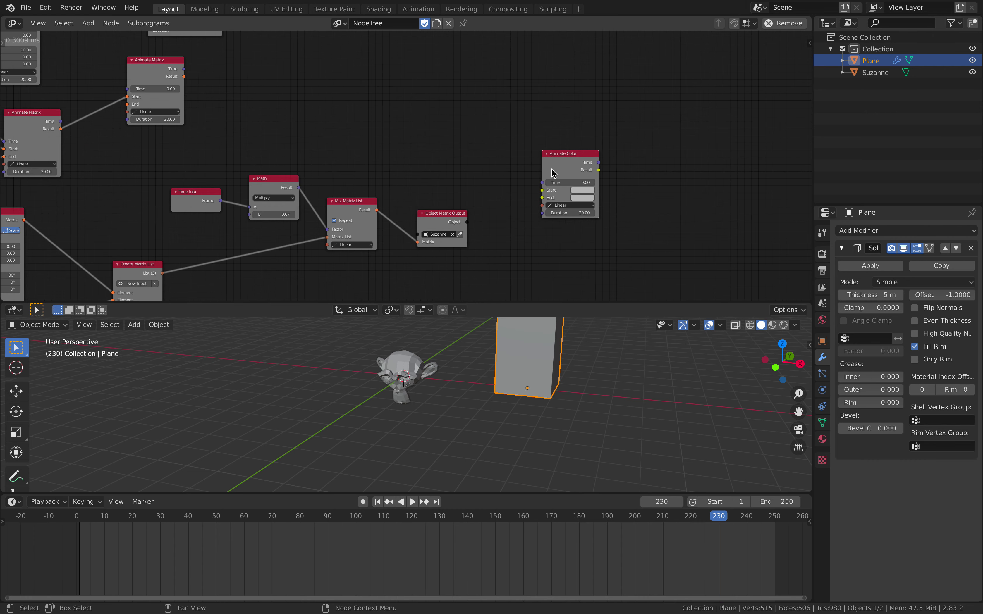
pyautogui.click(379, 75)
# Step: Place the Animate Color node beside the second Animate Matrix node and shift that Animate Matrix node closer to it
pyautogui.moveTo(369, 96); pyautogui.dragTo(480, 160, button='middle')
pyautogui.scroll(-1, 480, 161)
pyautogui.moveTo(502, 143); pyautogui.dragTo(438, 129)
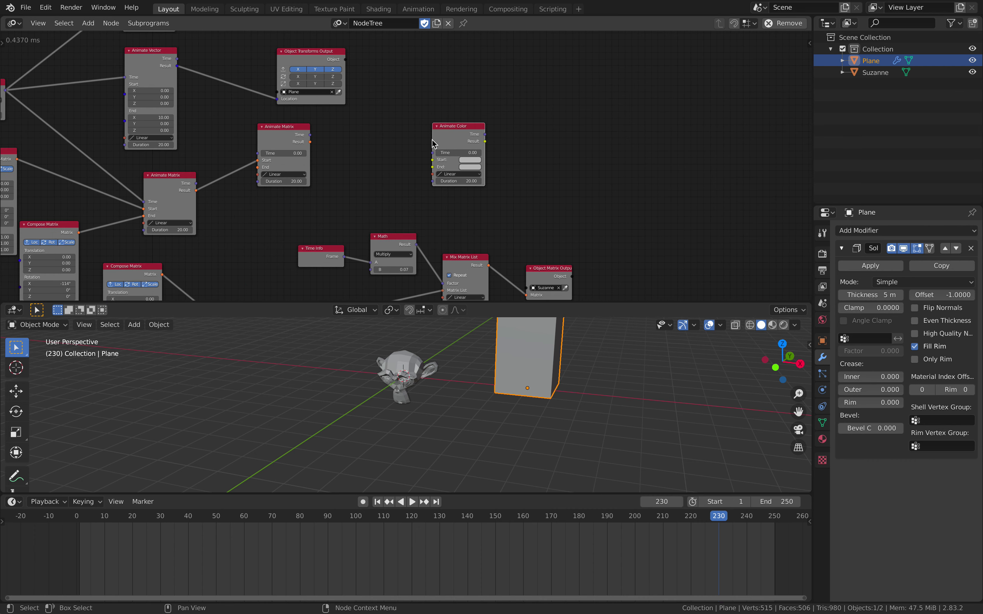
pyautogui.scroll(3, 418, 159)
pyautogui.moveTo(463, 166); pyautogui.dragTo(605, 179, button='middle')
pyautogui.moveTo(602, 141); pyautogui.dragTo(567, 149)
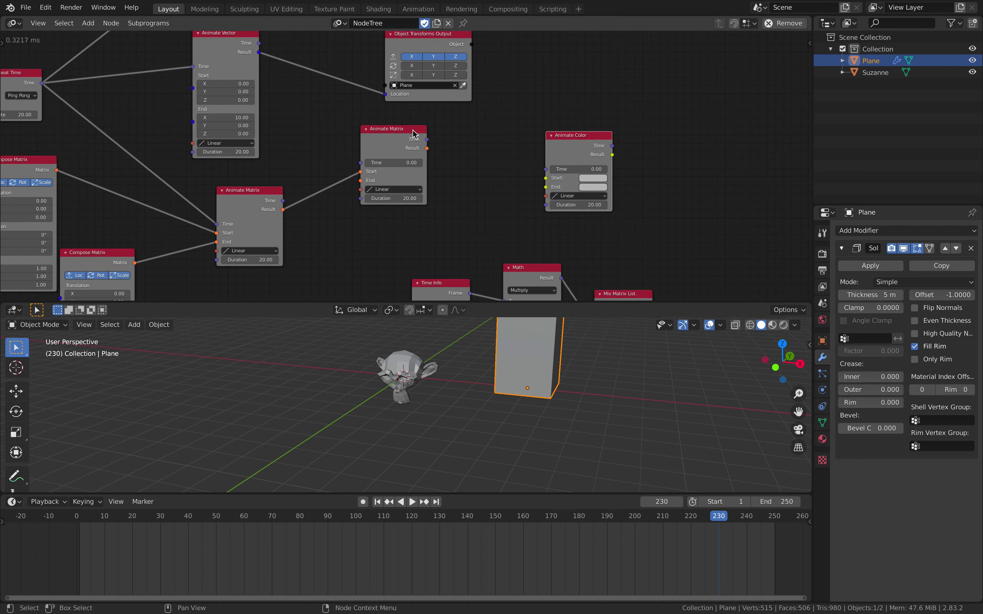
pyautogui.moveTo(413, 134); pyautogui.dragTo(445, 137)
pyautogui.moveTo(471, 144); pyautogui.dragTo(488, 149, button='middle')
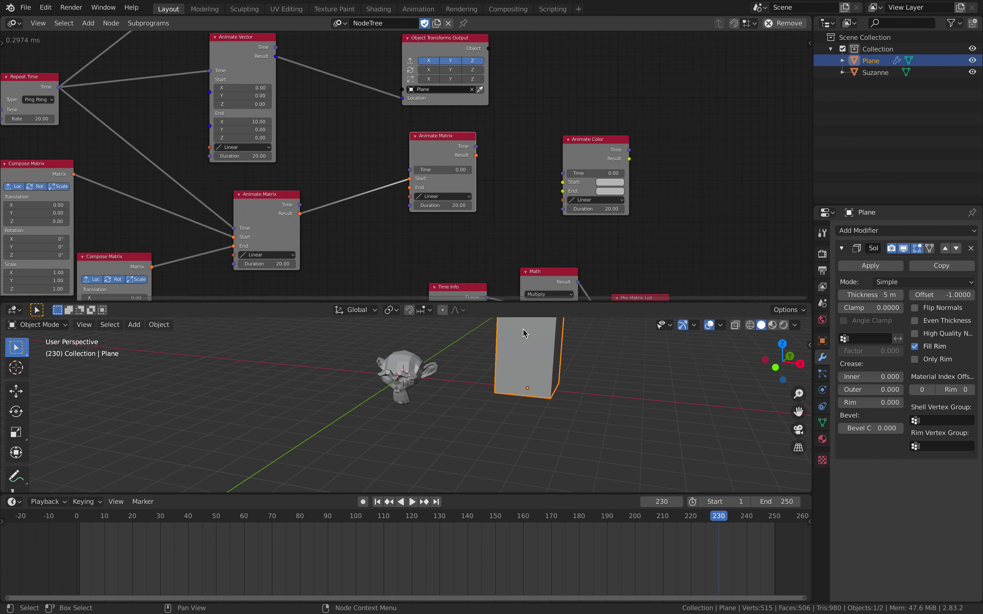
# Step: Set the Animate Color node's Start color to red and its End color to blue
pyautogui.scroll(-2, 535, 327)
pyautogui.scroll(-10, 406, 227)
pyautogui.scroll(9, 426, 223)
pyautogui.moveTo(508, 224); pyautogui.dragTo(395, 204, button='middle')
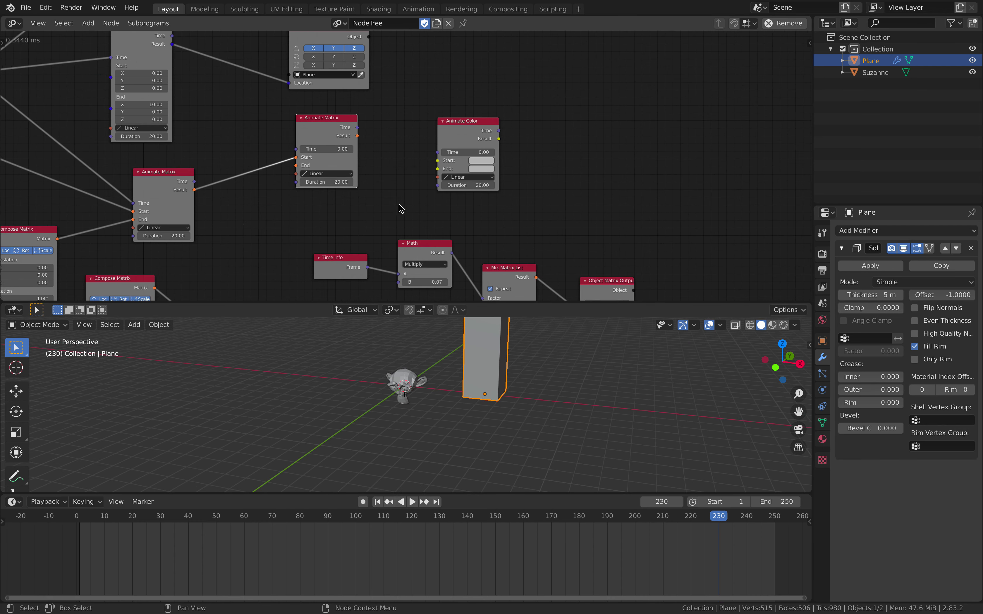
pyautogui.scroll(2, 406, 166)
pyautogui.click(519, 158)
pyautogui.click(550, 222)
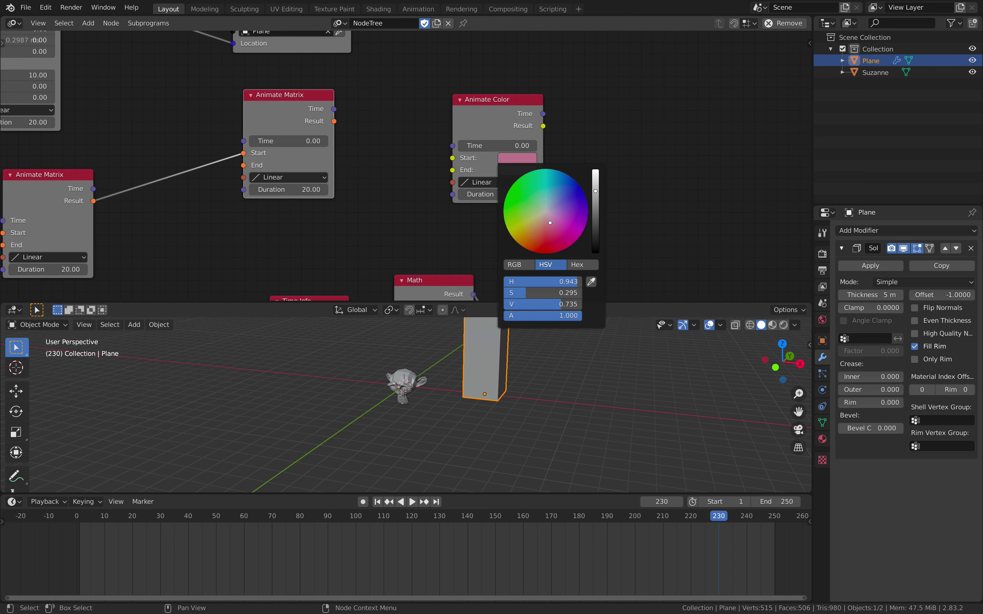
pyautogui.click(526, 170)
pyautogui.click(566, 188)
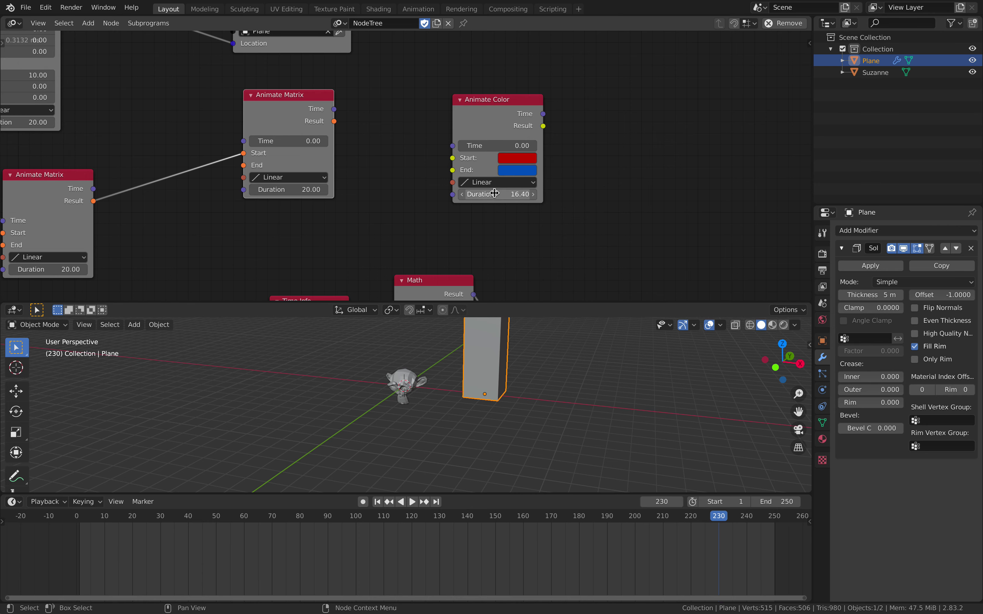
pyautogui.scroll(-2, 505, 197)
pyautogui.moveTo(338, 190); pyautogui.dragTo(487, 176, button='middle')
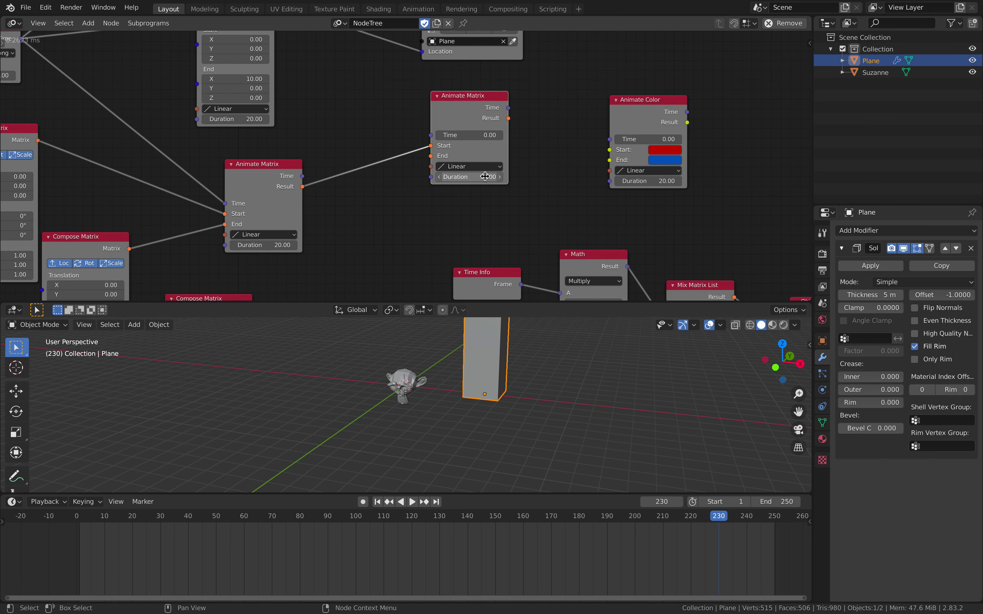
# Step: Connect the Repeat Time node's Time output to the Animate Color node's Time input
pyautogui.scroll(-4, 406, 175)
pyautogui.moveTo(105, 110); pyautogui.dragTo(135, 112, button='middle')
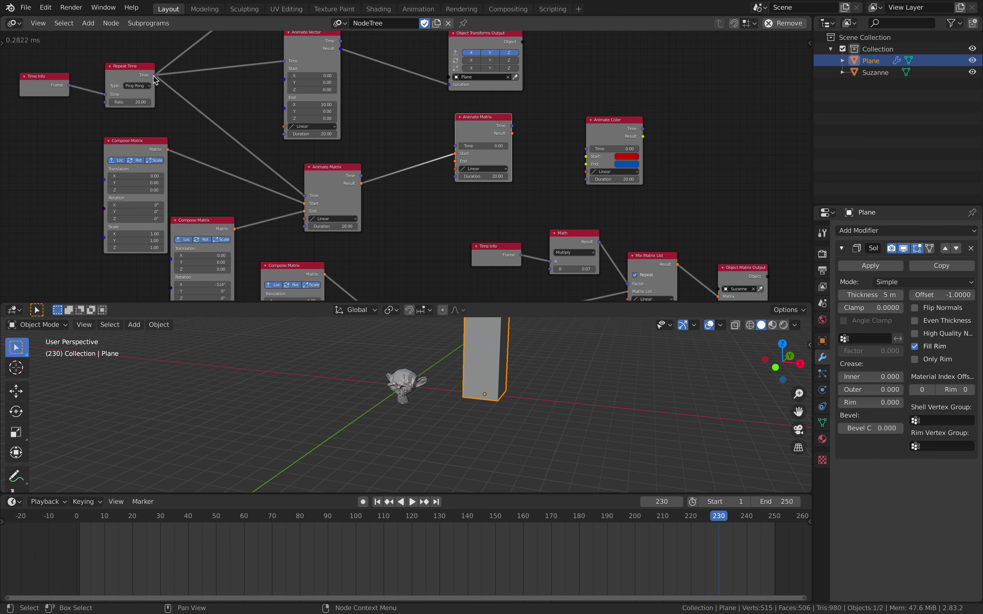
pyautogui.moveTo(153, 76); pyautogui.dragTo(170, 83)
pyautogui.moveTo(519, 149); pyautogui.dragTo(588, 149)
# Step: Add a Cycles Material Output node in the empty area beyond the Animate Color node
pyautogui.moveTo(634, 145); pyautogui.dragTo(449, 144, button='middle')
pyautogui.scroll(2, 450, 143)
pyautogui.moveTo(441, 121); pyautogui.dragTo(576, 109)
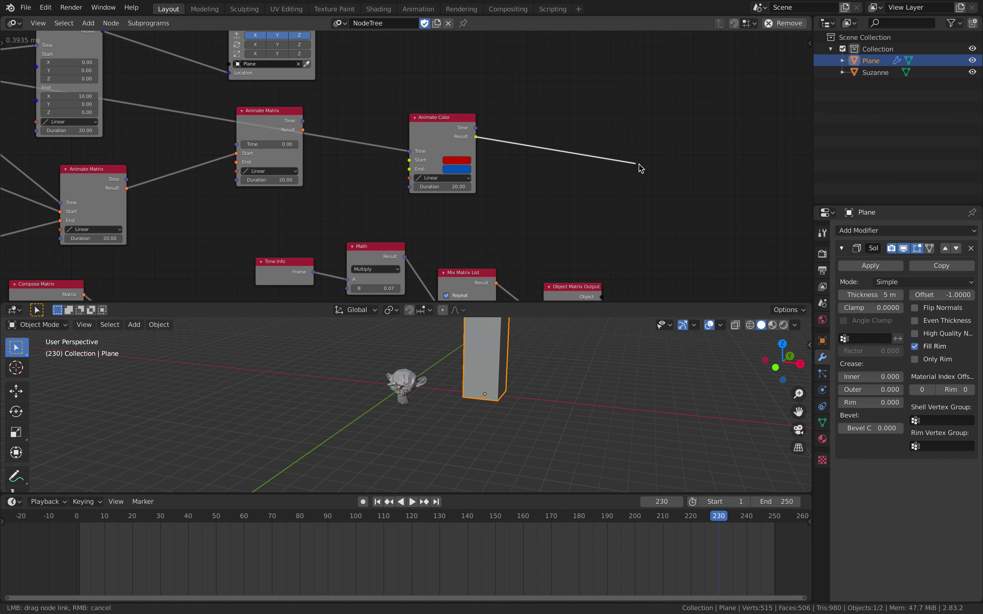
pyautogui.moveTo(641, 168); pyautogui.dragTo(641, 168)
pyautogui.moveTo(641, 168); pyautogui.dragTo(507, 158, button='middle')
pyautogui.scroll(2, 406, 142)
pyautogui.moveTo(405, 136); pyautogui.dragTo(311, 149, button='middle')
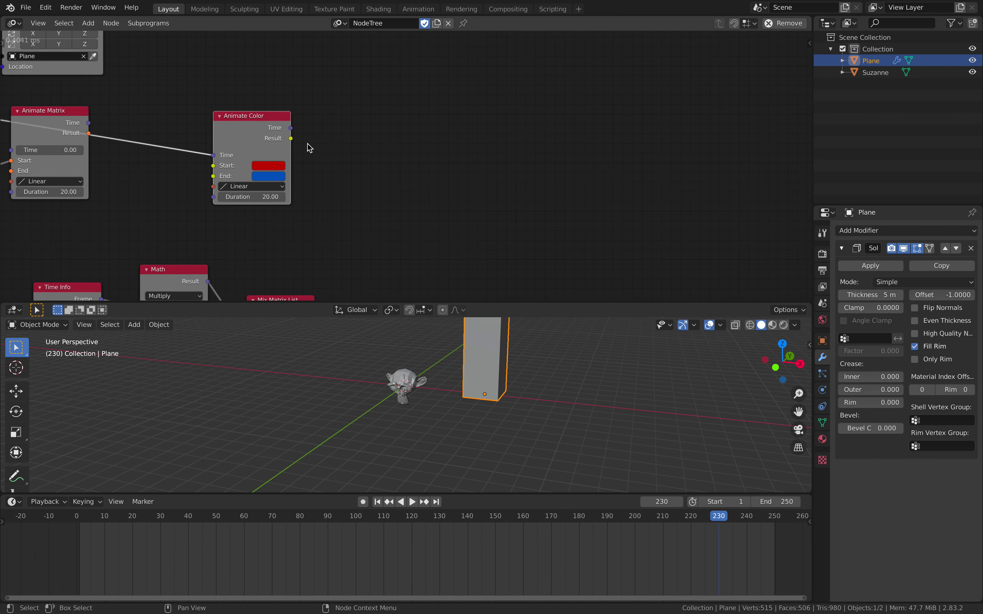
pyautogui.hotkey('shift', 'a')
pyautogui.click(431, 47)
pyautogui.write('cyc')
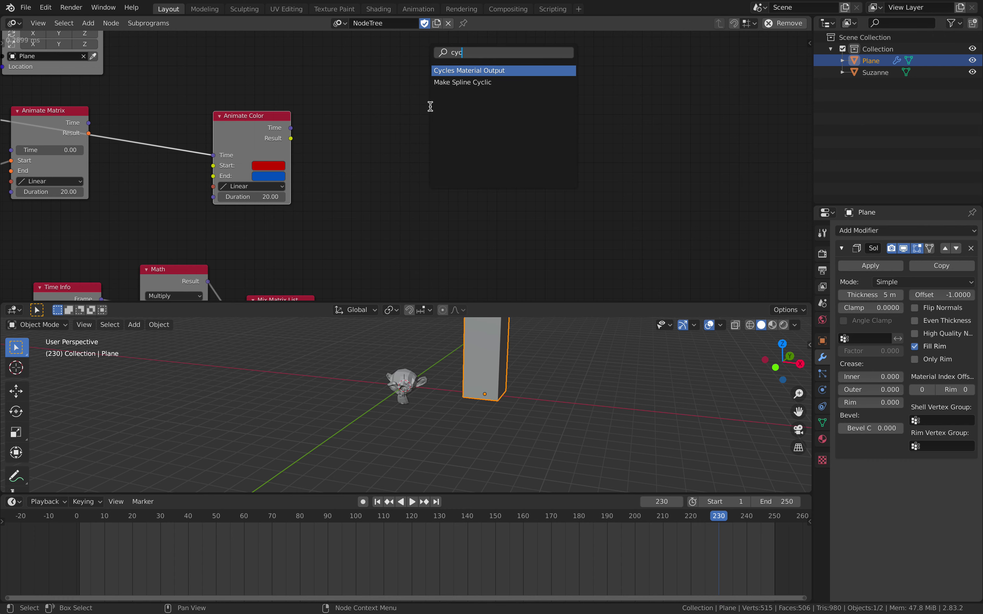
pyautogui.press('Return')
pyautogui.click(410, 115)
pyautogui.scroll(2, 500, 268)
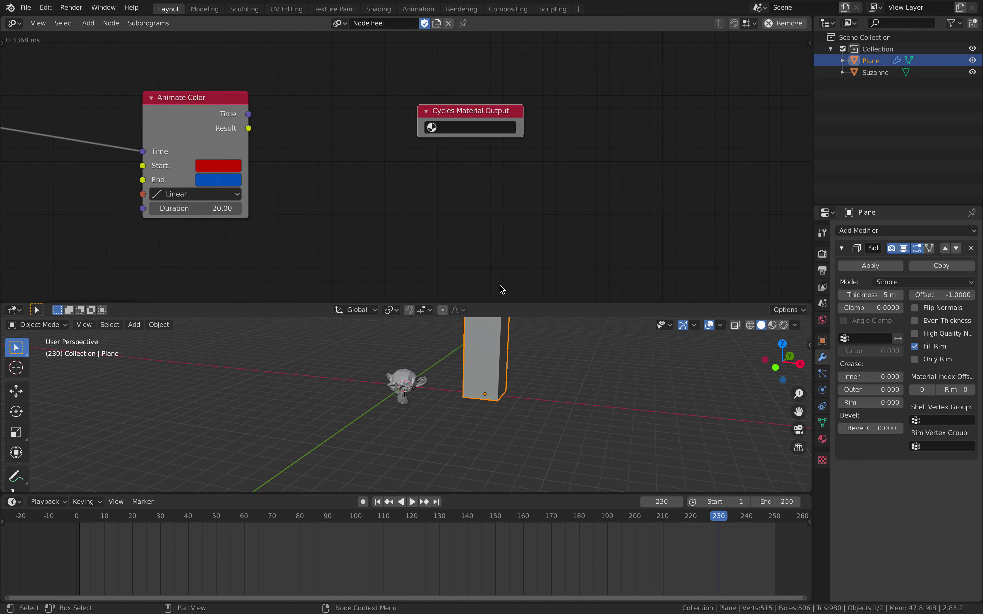
# Step: Create a new material for the monkey and select Material.001 in the Cycles Material Output node
pyautogui.scroll(2, 423, 365)
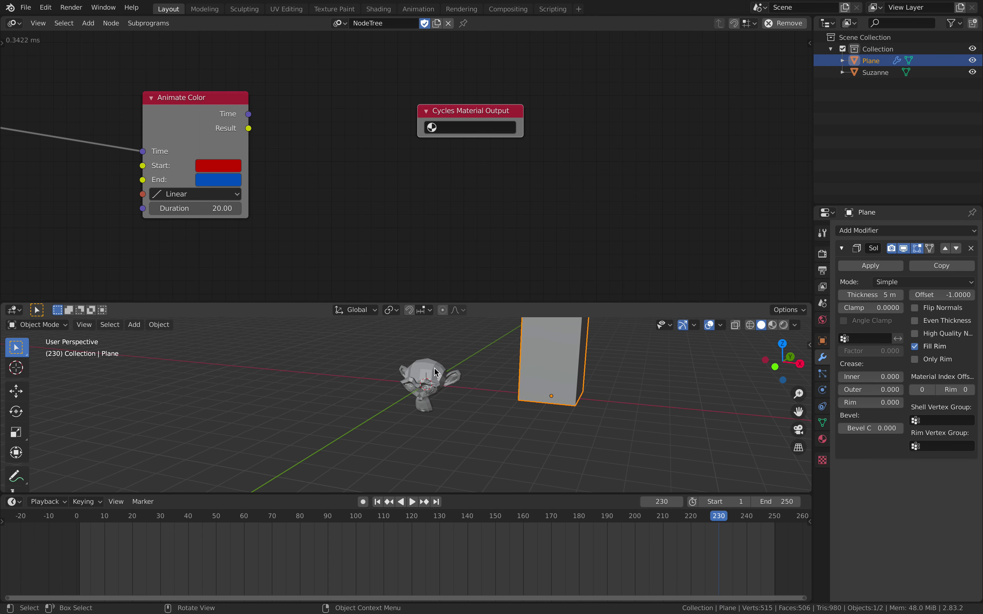
pyautogui.click(434, 371)
pyautogui.click(823, 439)
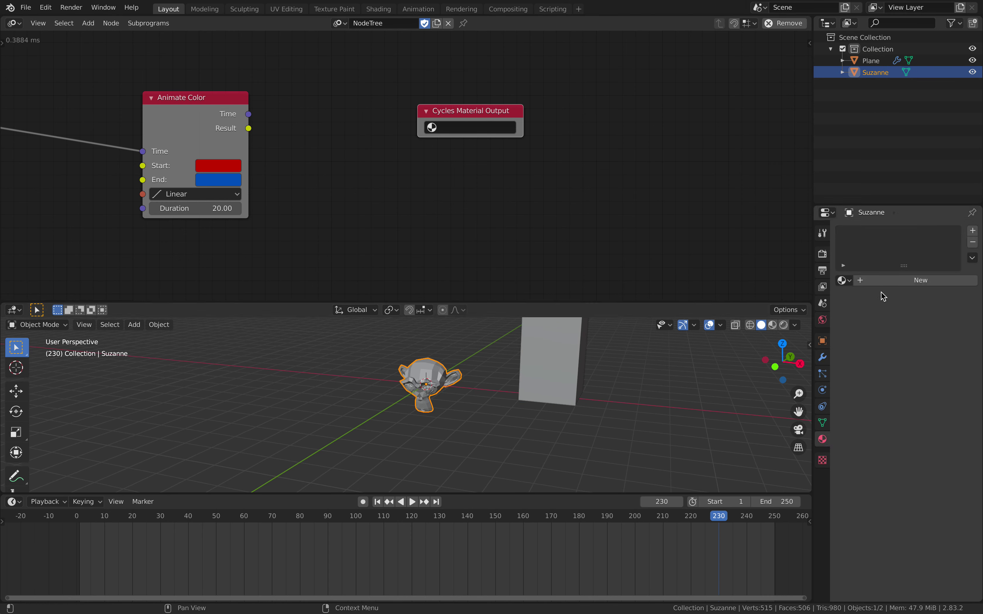
pyautogui.click(884, 280)
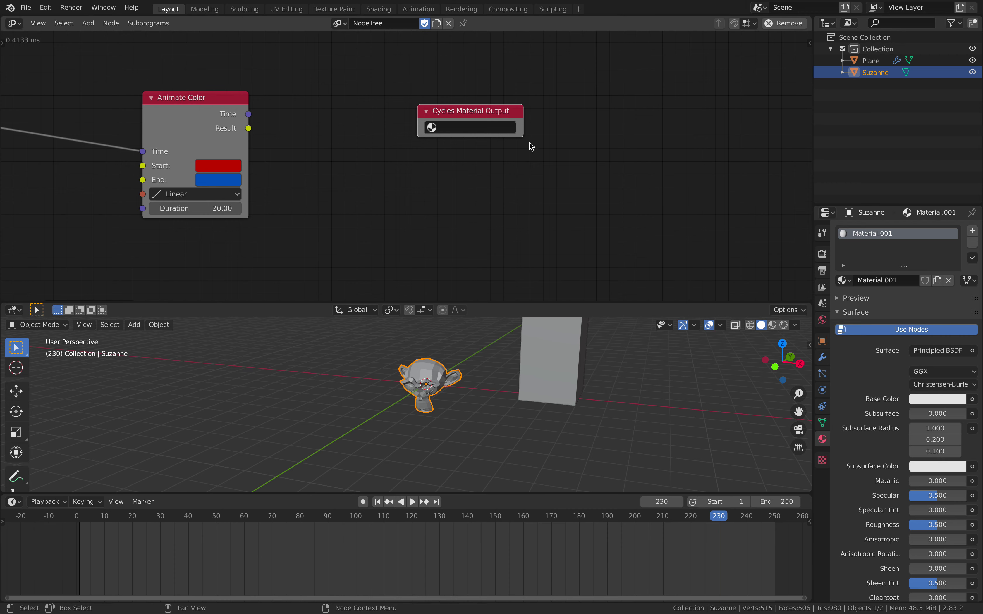
pyautogui.click(504, 127)
pyautogui.click(505, 172)
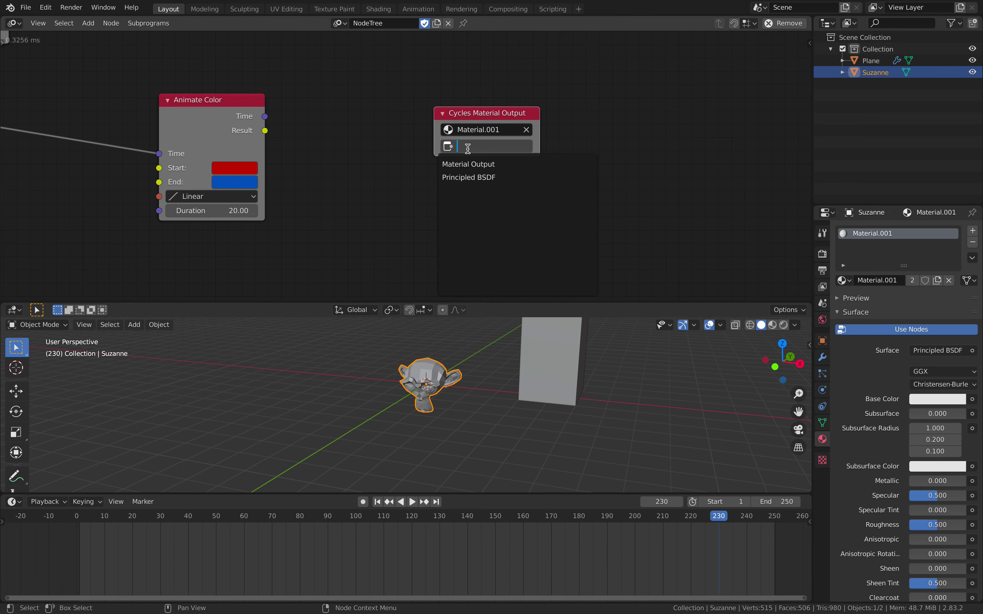
# Step: Split the node area, show Material.001's nodes in a Shader Editor in the new half, and save the file
pyautogui.moveTo(808, 20); pyautogui.dragTo(540, 51)
pyautogui.click(544, 24)
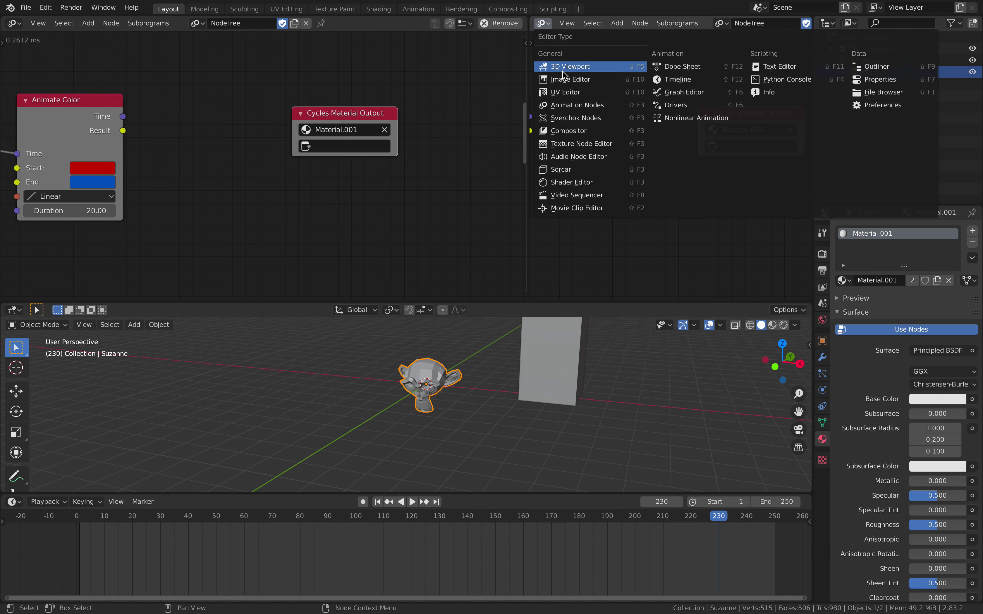
pyautogui.click(580, 159)
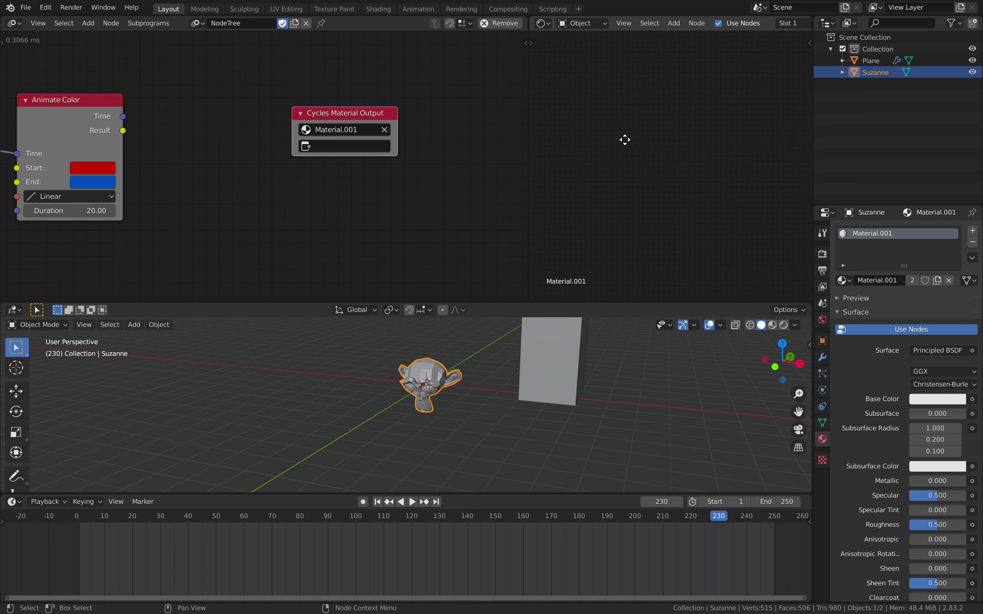
pyautogui.hotkey('ctrl', 's')
pyautogui.press('Home')
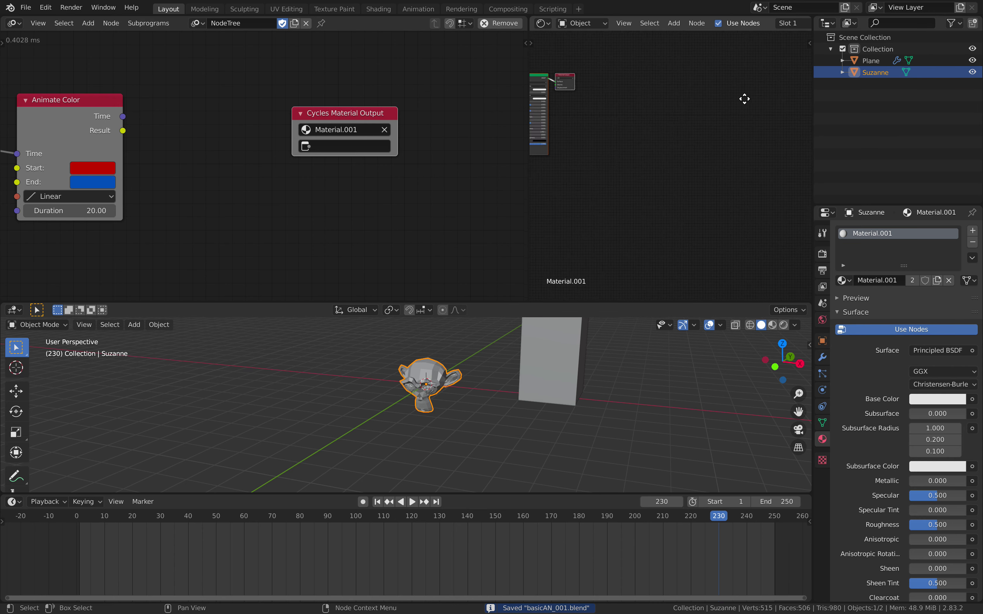
pyautogui.scroll(5, 624, 116)
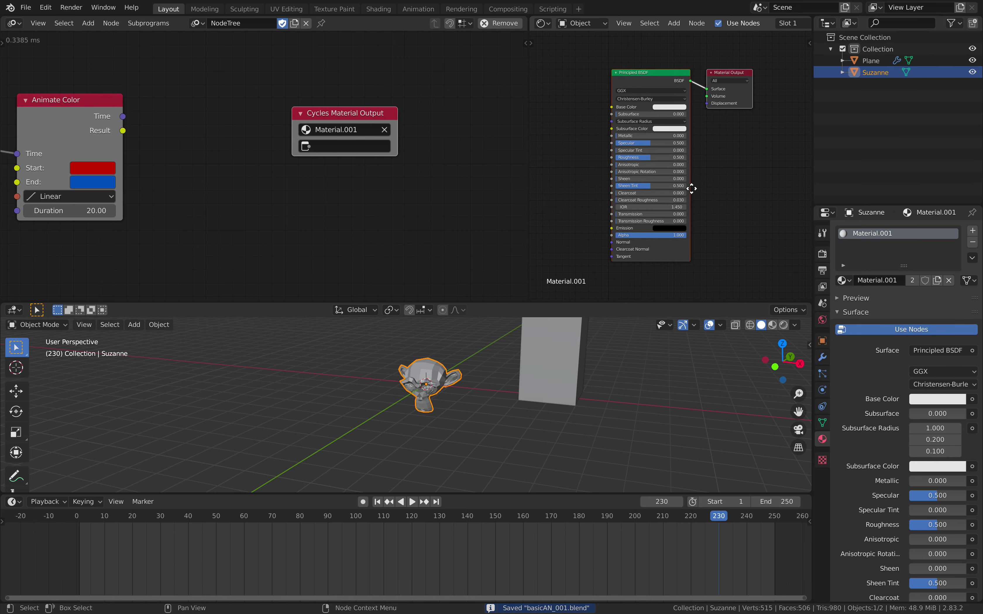
pyautogui.scroll(1, 687, 112)
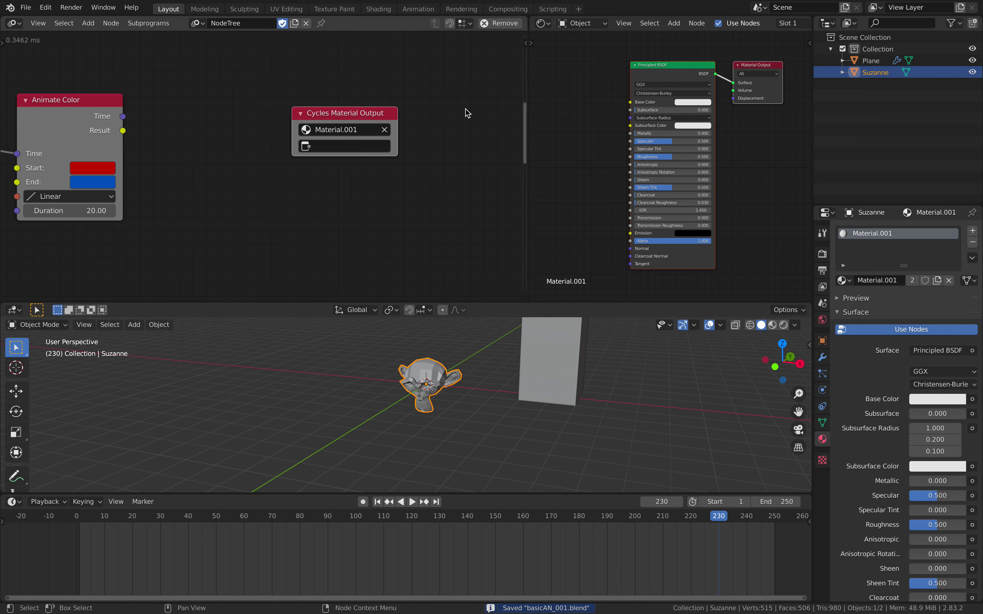
# Step: Target the Principled BSDF's Base Color in the Cycles Material Output node and connect Animate Color's Result to its Data input
pyautogui.click(352, 147)
pyautogui.click(345, 175)
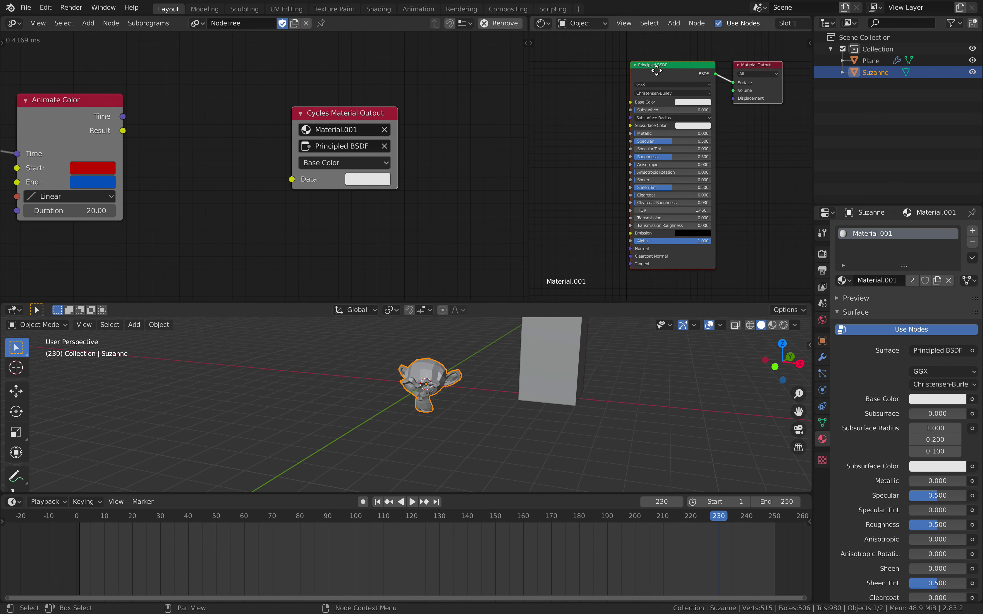
pyautogui.moveTo(657, 70); pyautogui.dragTo(650, 71, button='middle')
pyautogui.moveTo(187, 149); pyautogui.dragTo(272, 144, button='middle')
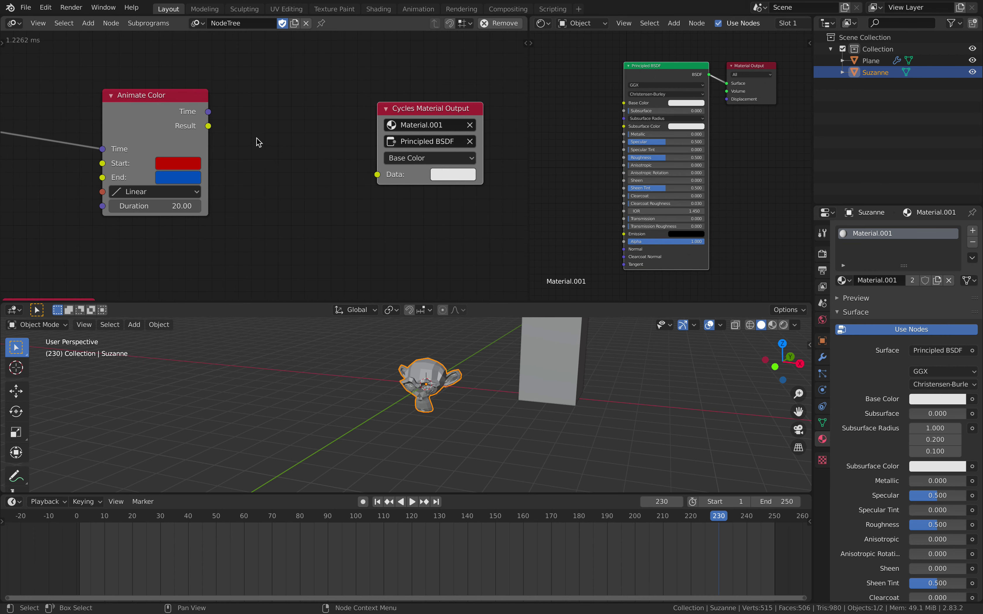
pyautogui.moveTo(208, 126); pyautogui.dragTo(377, 174)
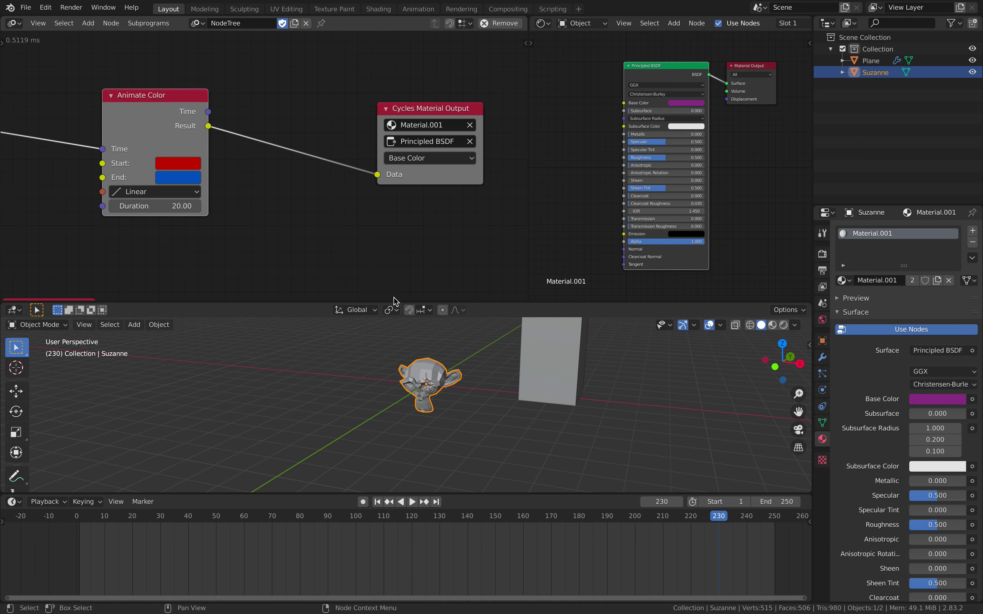
# Step: Play the animation and switch the viewport to Material Preview shading to check the monkey's animated colour
pyautogui.press('space')
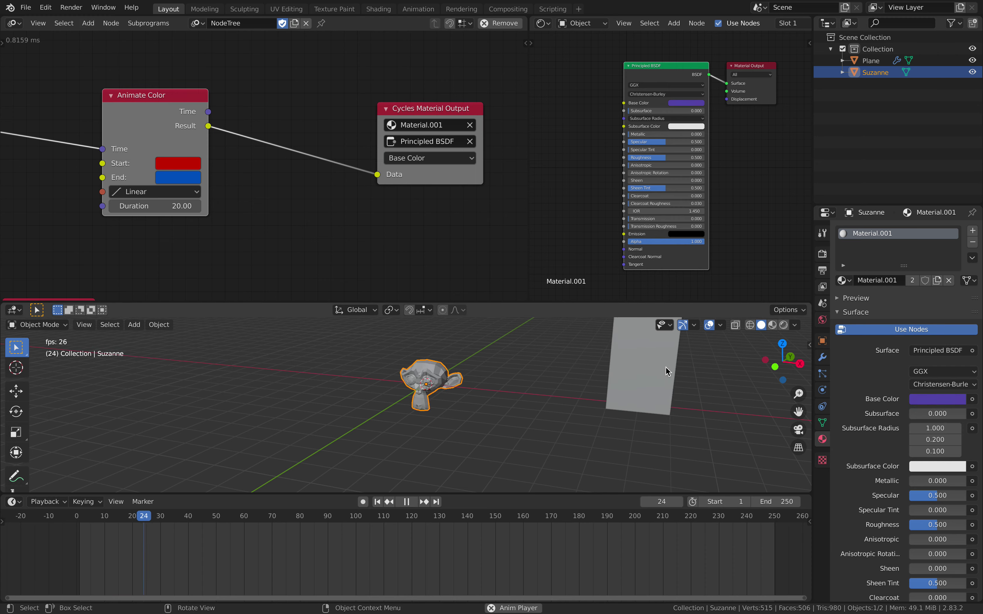
pyautogui.click(772, 325)
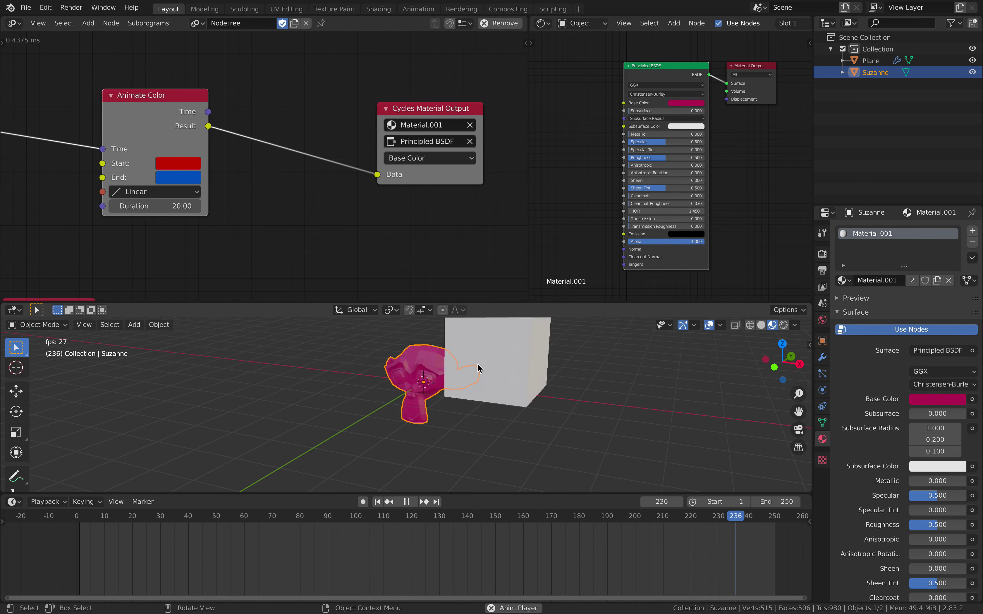
pyautogui.moveTo(483, 365); pyautogui.dragTo(490, 367, button='middle')
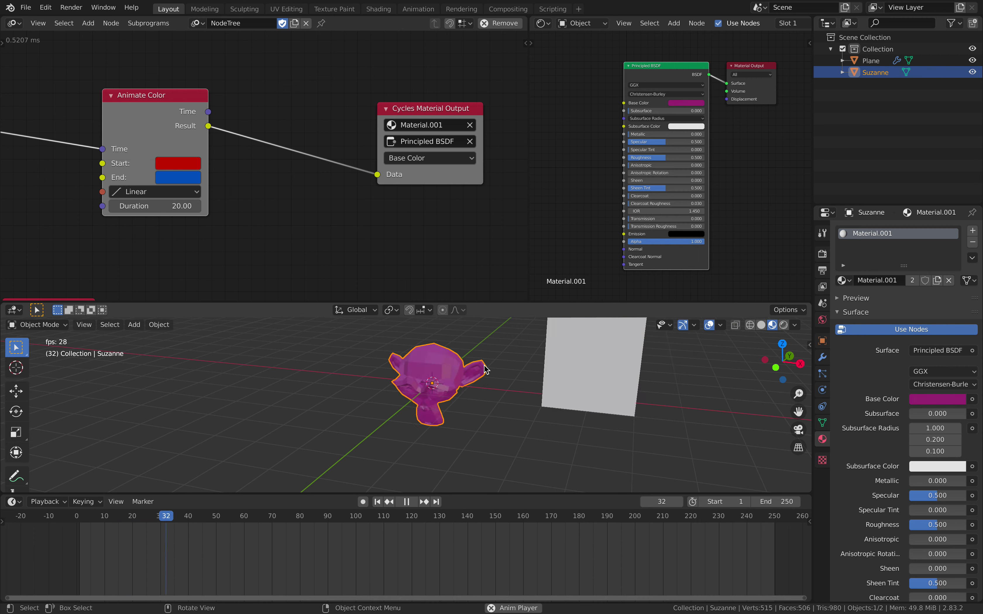
pyautogui.scroll(-2, 291, 231)
pyautogui.moveTo(330, 245); pyautogui.dragTo(397, 235, button='middle')
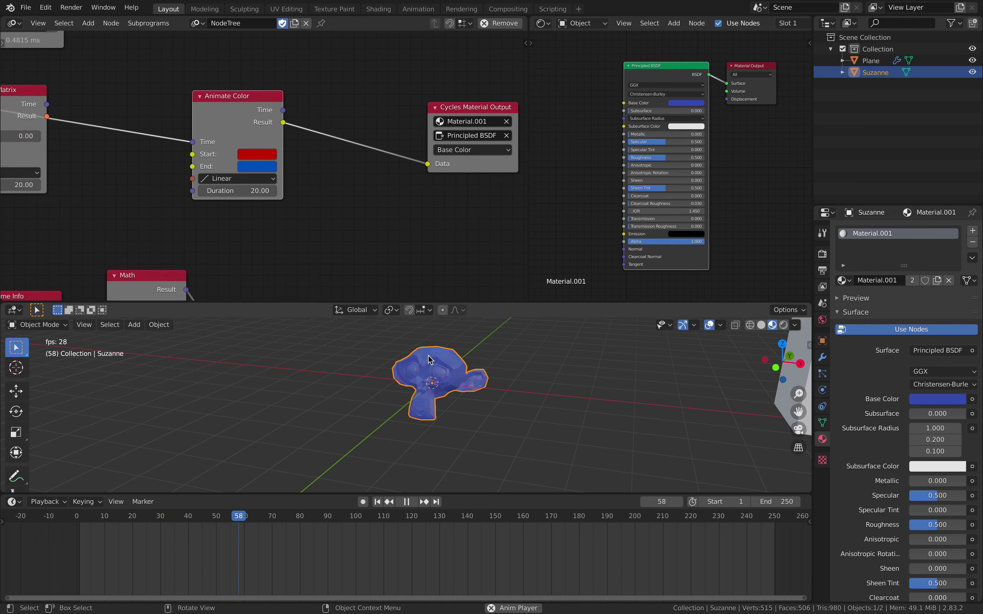
pyautogui.scroll(-3, 430, 360)
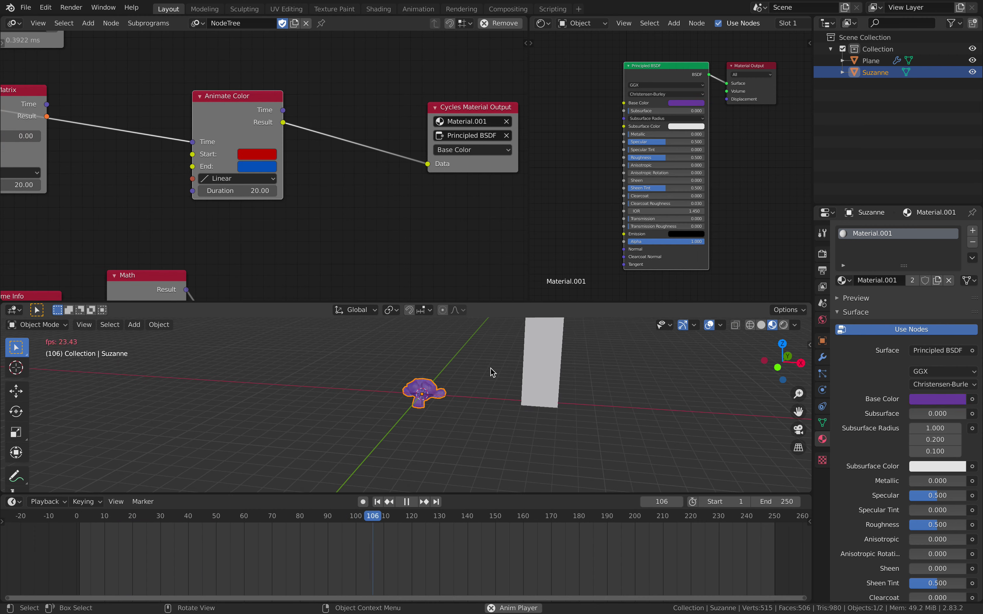
pyautogui.moveTo(466, 362); pyautogui.dragTo(430, 384, button='middle')
# Step: Stop playback and set the scale of the list's second Compose Matrix to 0.50 and the third's to 2.00 on all axes
pyautogui.moveTo(195, 296); pyautogui.dragTo(324, 129, button='middle')
pyautogui.scroll(-3, 325, 128)
pyautogui.moveTo(192, 227); pyautogui.dragTo(439, 107, button='middle')
pyautogui.press('space')
pyautogui.moveTo(267, 150); pyautogui.dragTo(357, 113, button='middle')
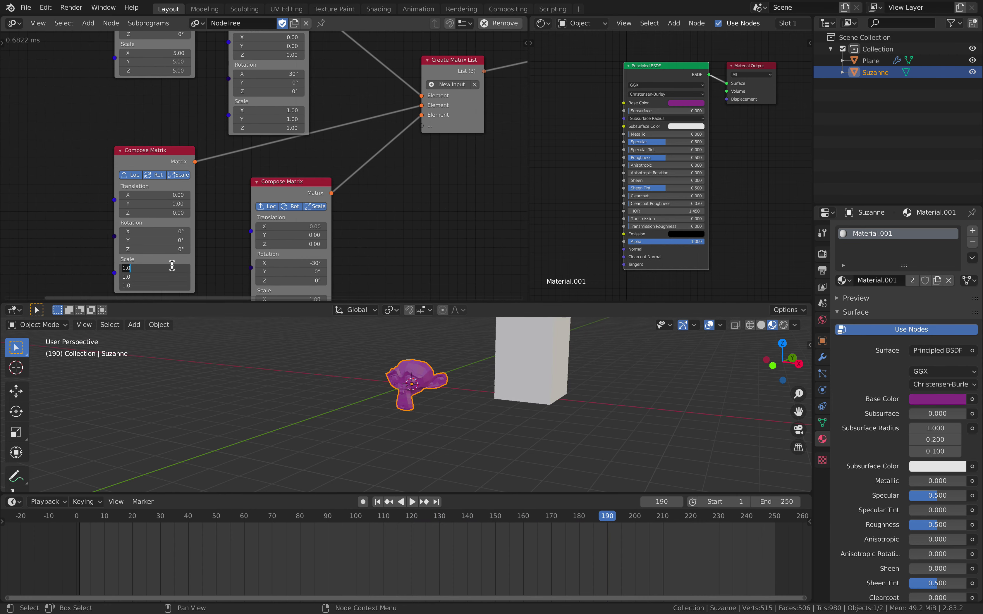
pyautogui.moveTo(288, 296); pyautogui.dragTo(266, 256, button='middle')
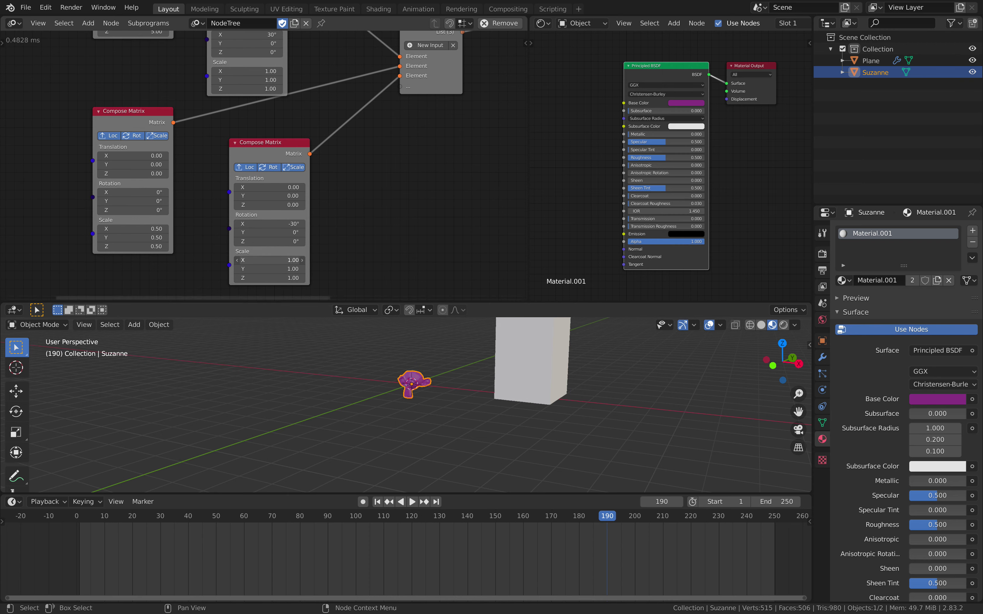
# Step: Play the animation to check the monkey's scaling between the matrices, then stop playback
pyautogui.press('space')
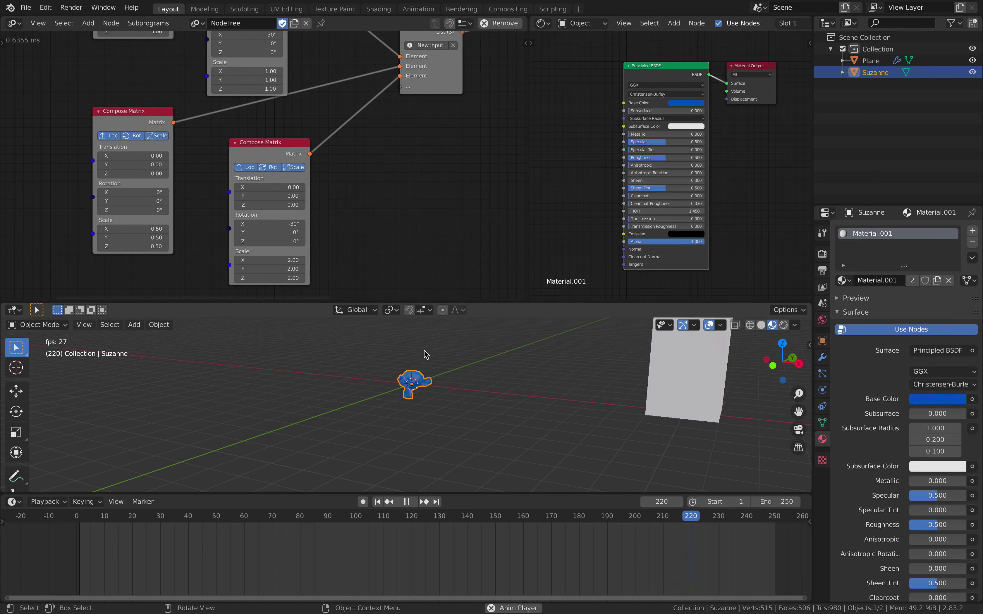
pyautogui.moveTo(429, 376); pyautogui.dragTo(452, 374, button='middle')
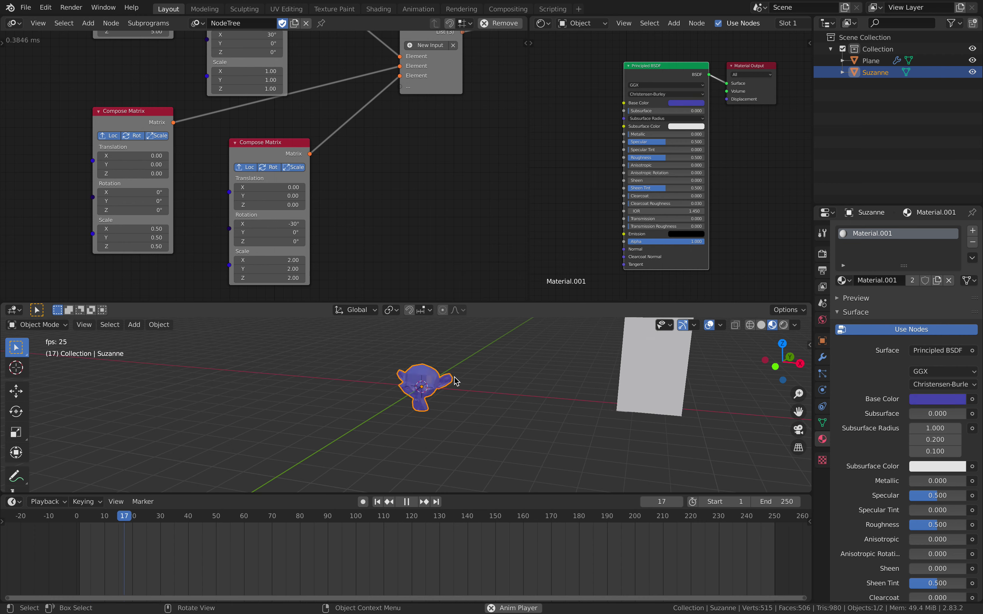
pyautogui.press('space')
# Step: Rearrange the second and third Compose Matrix nodes feeding the Create Matrix List node to tidy the layout
pyautogui.moveTo(320, 183); pyautogui.dragTo(346, 211, button='middle')
pyautogui.scroll(-2, 251, 244)
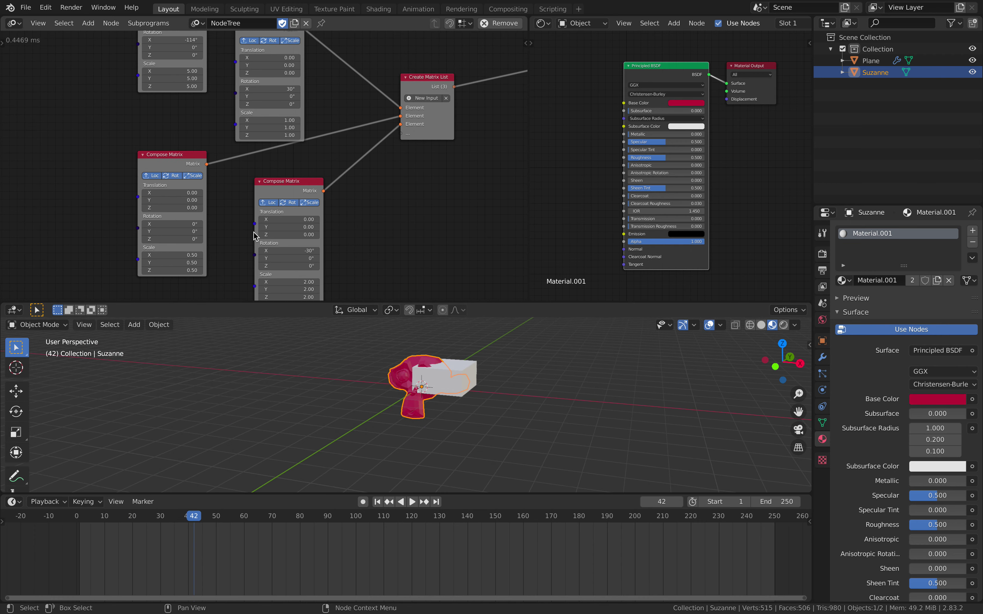
pyautogui.moveTo(268, 71); pyautogui.dragTo(268, 92, button='middle')
pyautogui.moveTo(288, 206); pyautogui.dragTo(328, 210)
pyautogui.moveTo(197, 177); pyautogui.dragTo(214, 187)
pyautogui.moveTo(303, 189); pyautogui.dragTo(277, 202, button='middle')
pyautogui.moveTo(306, 183); pyautogui.dragTo(270, 239, button='middle')
pyautogui.scroll(-3, 302, 155)
pyautogui.moveTo(311, 155); pyautogui.dragTo(302, 172, button='middle')
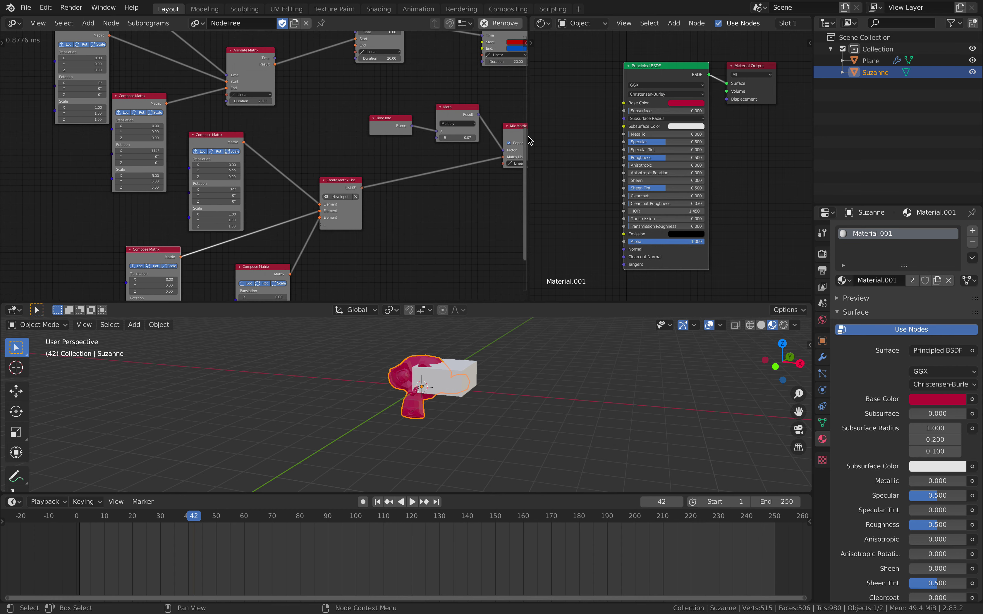
# Step: Widen the Animation Nodes editor against the Shader Editor and move the Viewer node slightly higher above Animate Float
pyautogui.moveTo(528, 137); pyautogui.dragTo(612, 137)
pyautogui.moveTo(222, 137); pyautogui.dragTo(316, 197, button='middle')
pyautogui.moveTo(339, 71); pyautogui.dragTo(304, 164, button='middle')
pyautogui.scroll(3, 313, 150)
pyautogui.scroll(2, 317, 141)
pyautogui.moveTo(402, 77); pyautogui.dragTo(400, 61)
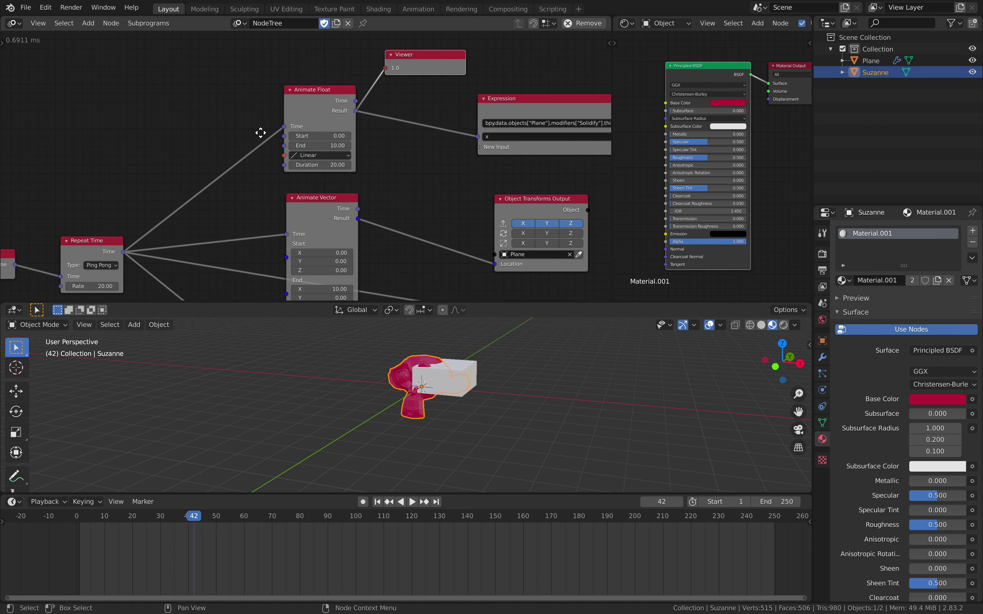
# Step: Move the Repeat Time and Time Info nodes higher and farther from the animate nodes
pyautogui.moveTo(255, 138); pyautogui.dragTo(316, 100, button='middle')
pyautogui.moveTo(153, 218); pyautogui.dragTo(151, 194)
pyautogui.moveTo(132, 164); pyautogui.dragTo(199, 140, button='middle')
pyautogui.moveTo(115, 200); pyautogui.dragTo(76, 164)
pyautogui.moveTo(211, 165); pyautogui.dragTo(187, 153)
pyautogui.moveTo(65, 138); pyautogui.dragTo(104, 148, button='middle')
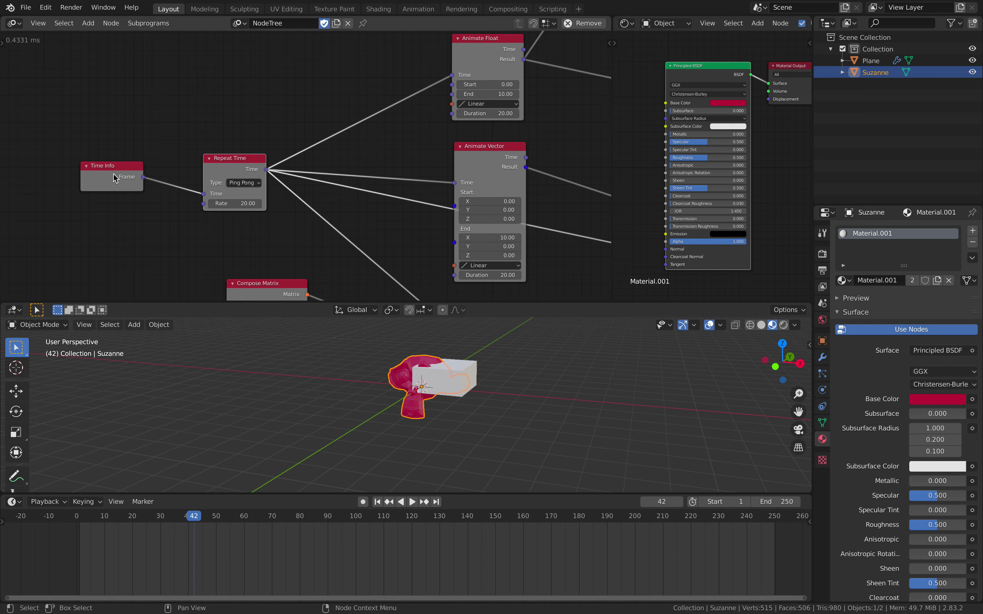
# Step: Move the Time Info node up and farther away from Repeat Time to free space between them
pyautogui.moveTo(373, 355); pyautogui.dragTo(373, 359, button='middle')
pyautogui.moveTo(405, 151); pyautogui.dragTo(342, 155, button='middle')
pyautogui.scroll(-1, 390, 147)
pyautogui.moveTo(404, 152); pyautogui.dragTo(356, 161, button='middle')
pyautogui.moveTo(48, 178); pyautogui.dragTo(57, 130)
pyautogui.moveTo(84, 137); pyautogui.dragTo(187, 158, button='middle')
pyautogui.scroll(1, 220, 142)
pyautogui.moveTo(148, 154); pyautogui.dragTo(100, 152)
pyautogui.moveTo(176, 151); pyautogui.dragTo(199, 157, button='middle')
pyautogui.hotkey('shift', 'a')
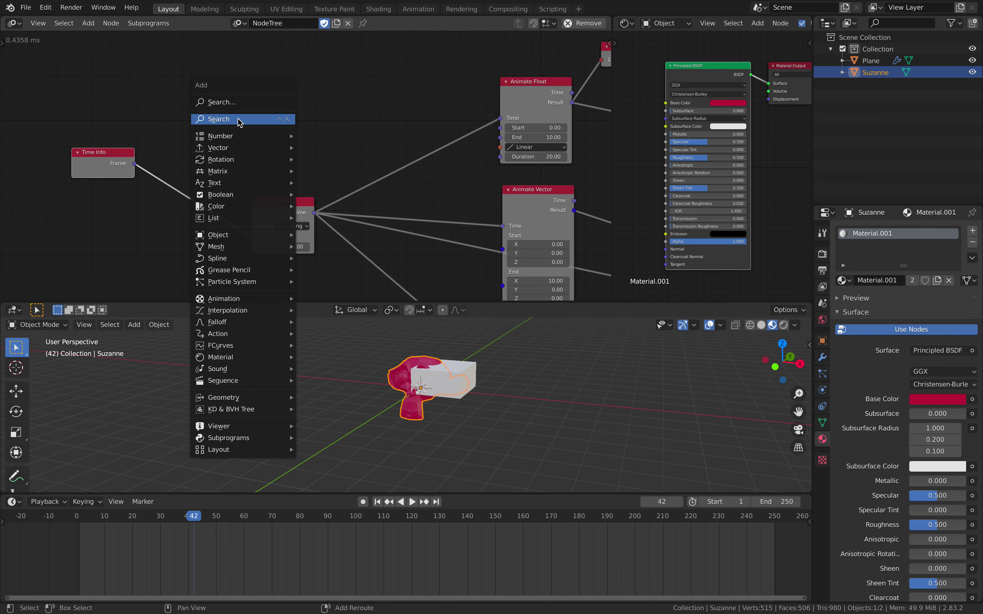
pyautogui.click(239, 119)
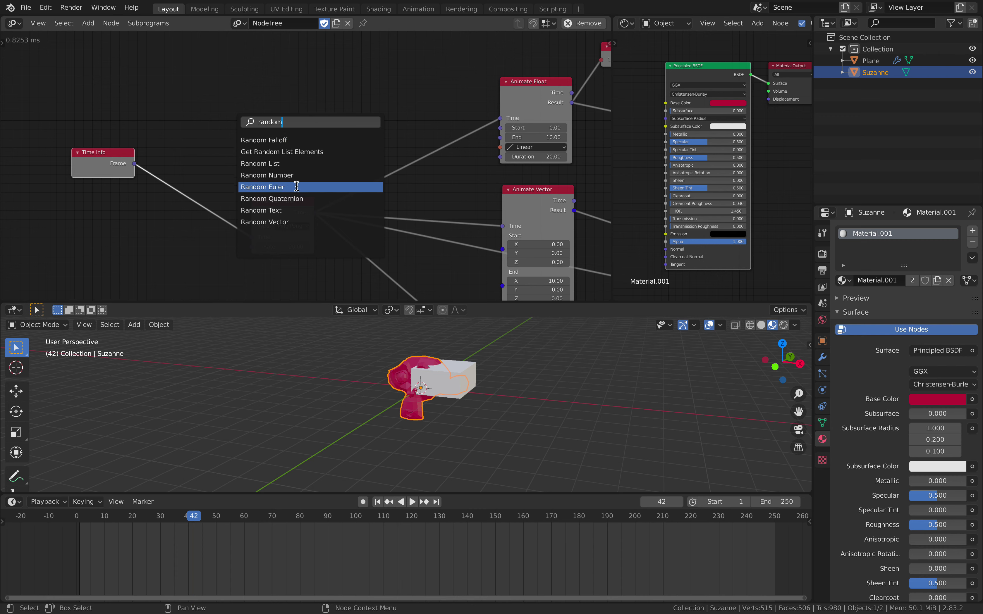
pyautogui.click(472, 366)
# Step: Play the animation briefly to review the plane's and the monkey's motion, and stop it
pyautogui.press('space')
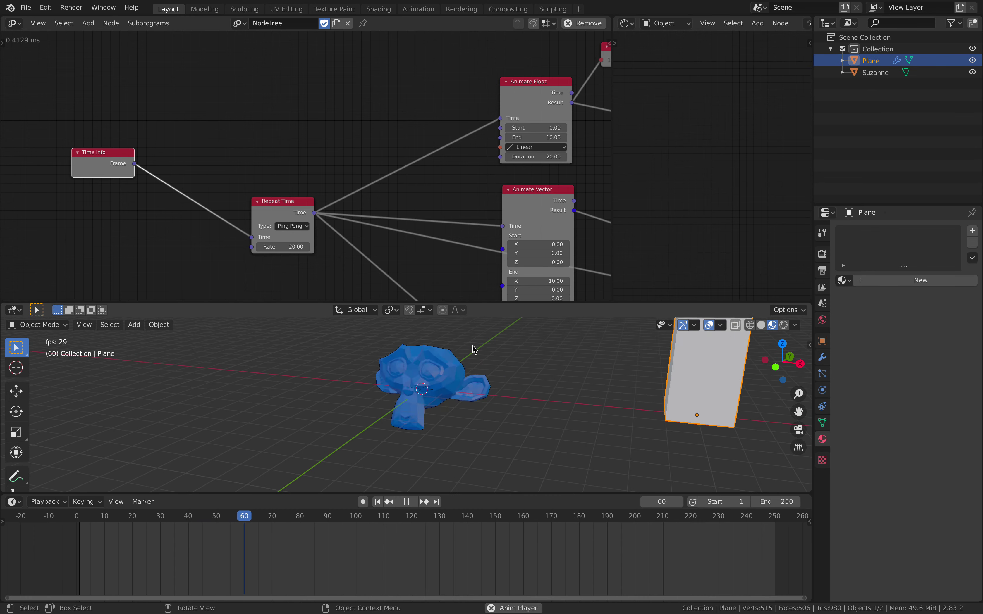
pyautogui.press('space')
# Step: Add a Vector Wiggle node above the Repeat Time node
pyautogui.hotkey('shift', 'a')
pyautogui.click(331, 136)
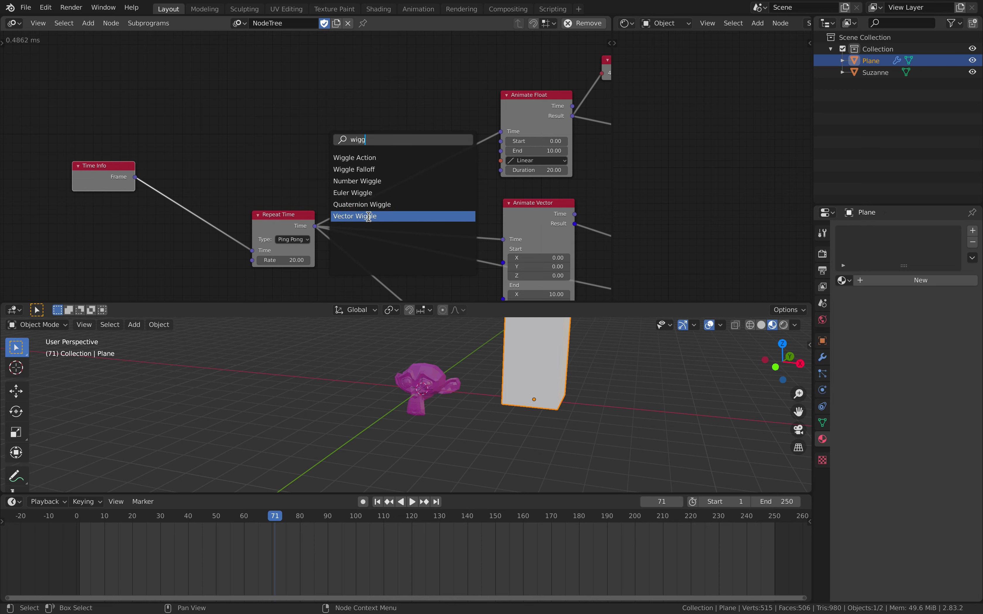
pyautogui.click(368, 216)
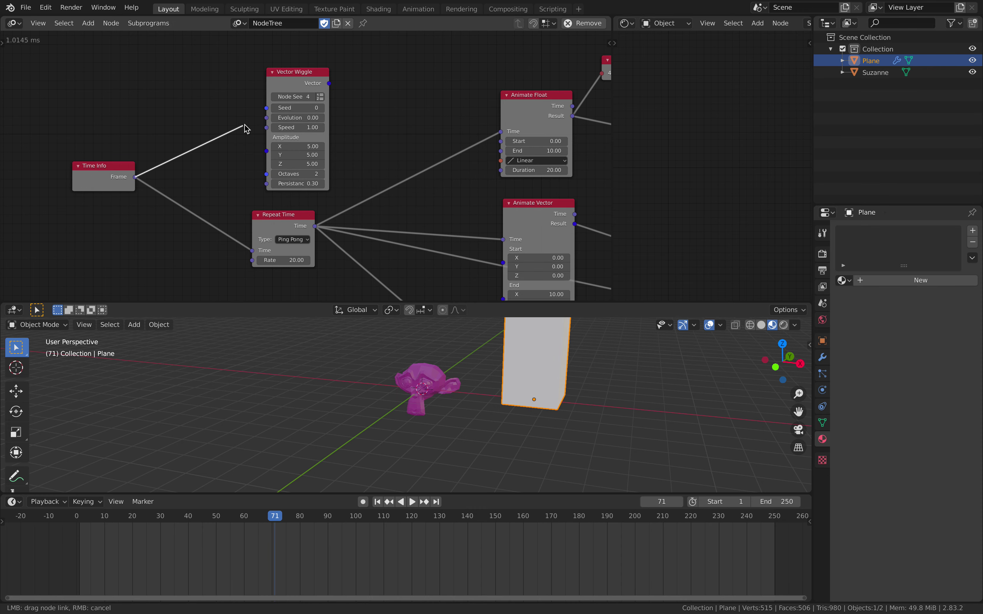
# Step: Connect the Time Info node's Frame output to Vector Wiggle's Evolution input and move Vector Wiggle down beside the lower Compose Matrix nodes
pyautogui.moveTo(266, 120); pyautogui.dragTo(267, 118)
pyautogui.scroll(-4, 366, 122)
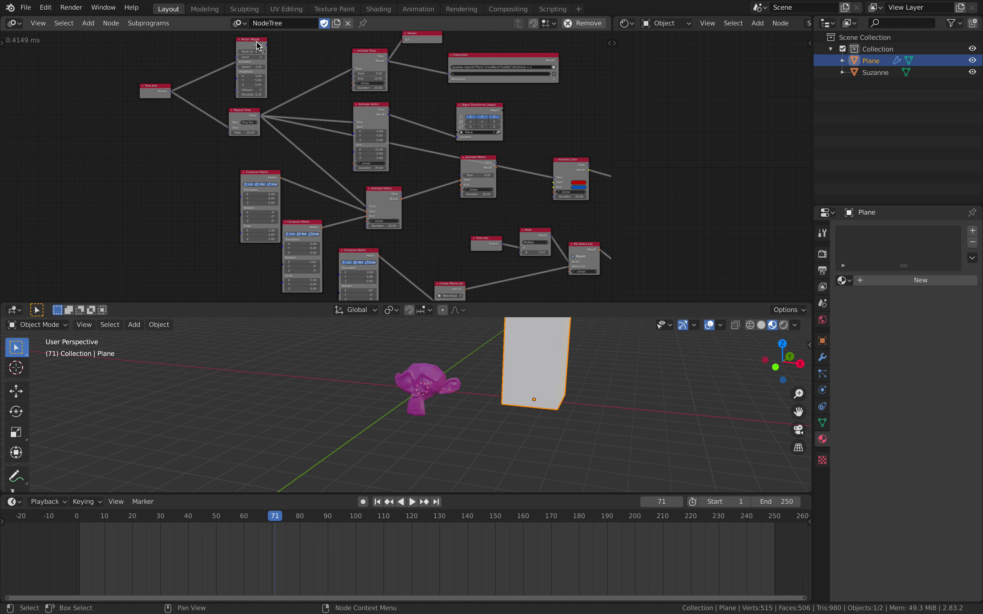
pyautogui.press('g')
pyautogui.moveTo(360, 157); pyautogui.dragTo(436, 224)
pyautogui.moveTo(435, 223); pyautogui.dragTo(428, 118, button='middle')
pyautogui.scroll(2, 428, 118)
pyautogui.moveTo(428, 118); pyautogui.dragTo(140, 242)
pyautogui.moveTo(194, 173); pyautogui.dragTo(111, 77, button='middle')
pyautogui.scroll(3, 122, 93)
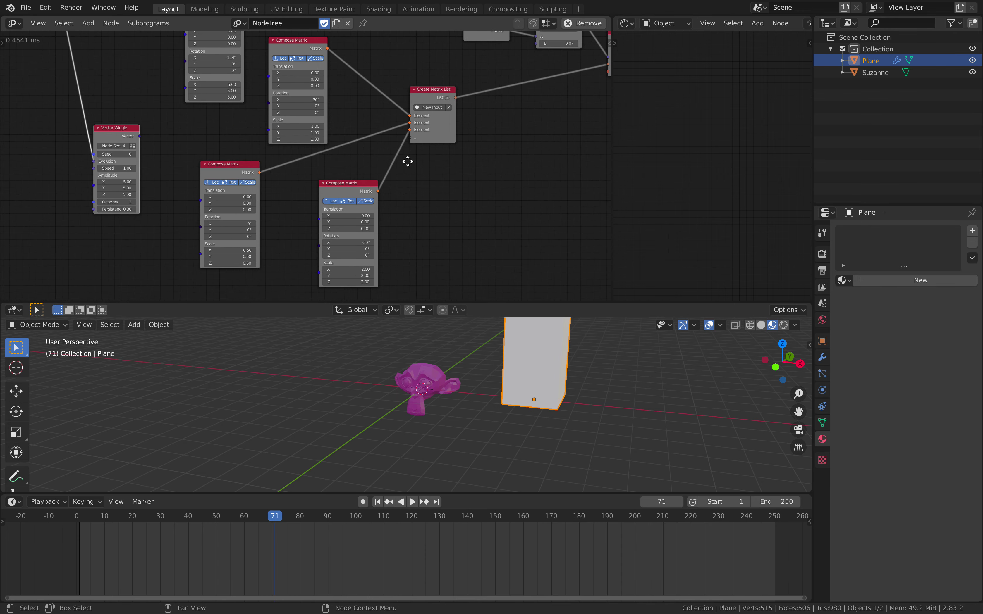
# Step: Move the Vector Wiggle node beneath Suzanne's Object Matrix Output node
pyautogui.moveTo(341, 156); pyautogui.dragTo(576, 136)
pyautogui.moveTo(594, 111); pyautogui.dragTo(317, 175, button='middle')
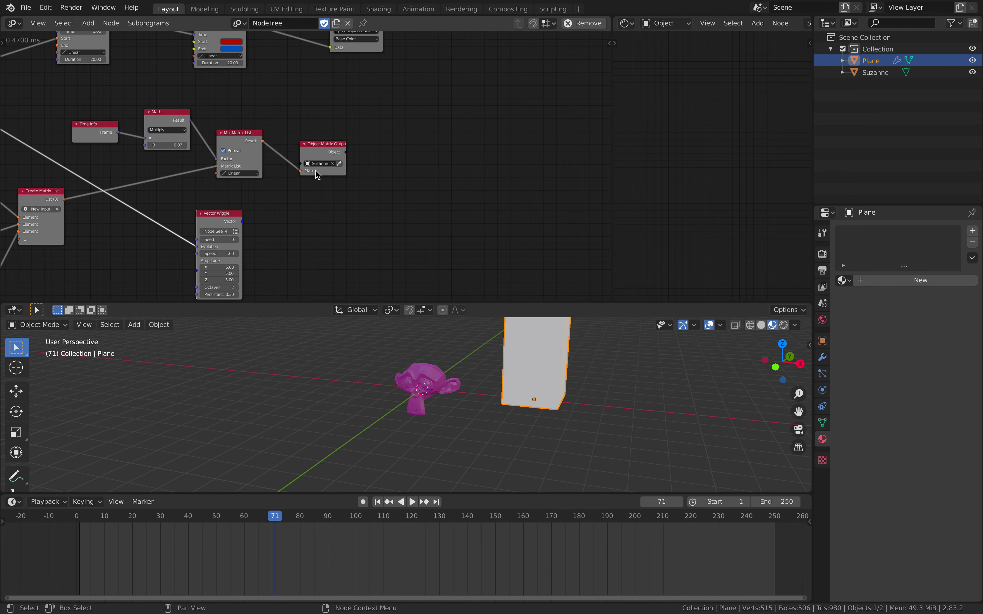
pyautogui.moveTo(219, 217); pyautogui.dragTo(300, 204)
pyautogui.scroll(2, 316, 174)
pyautogui.moveTo(327, 140); pyautogui.dragTo(324, 131)
pyautogui.moveTo(332, 208); pyautogui.dragTo(291, 200, button='middle')
pyautogui.moveTo(270, 196); pyautogui.dragTo(288, 176)
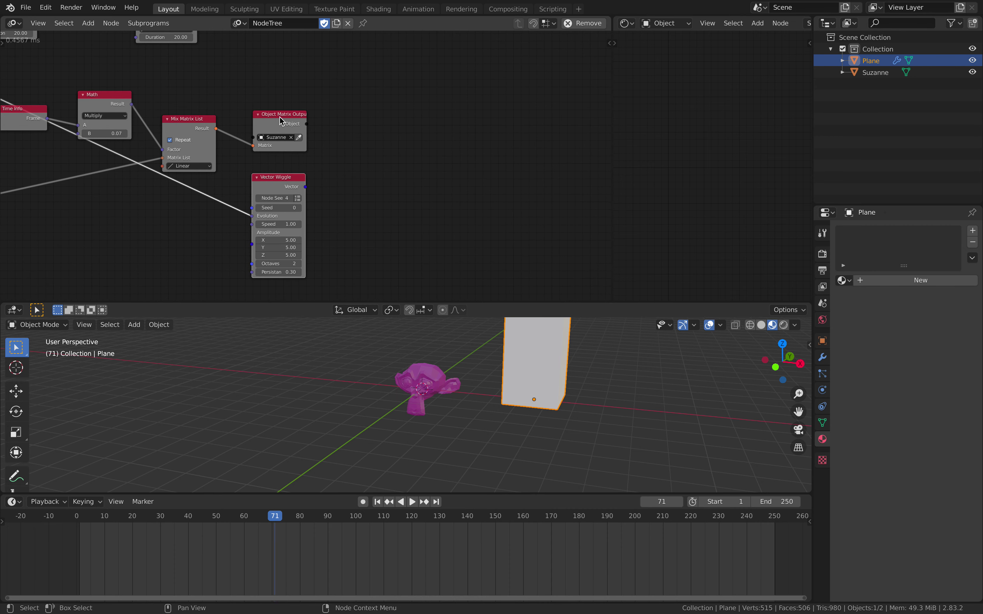
# Step: Duplicate Suzanne's Object Matrix Output node to its right and link the original's Object output to the copy's Object input
pyautogui.moveTo(333, 133); pyautogui.dragTo(254, 113, button='middle')
pyautogui.scroll(1, 254, 113)
pyautogui.click(195, 90)
pyautogui.hotkey('shift', 'd')
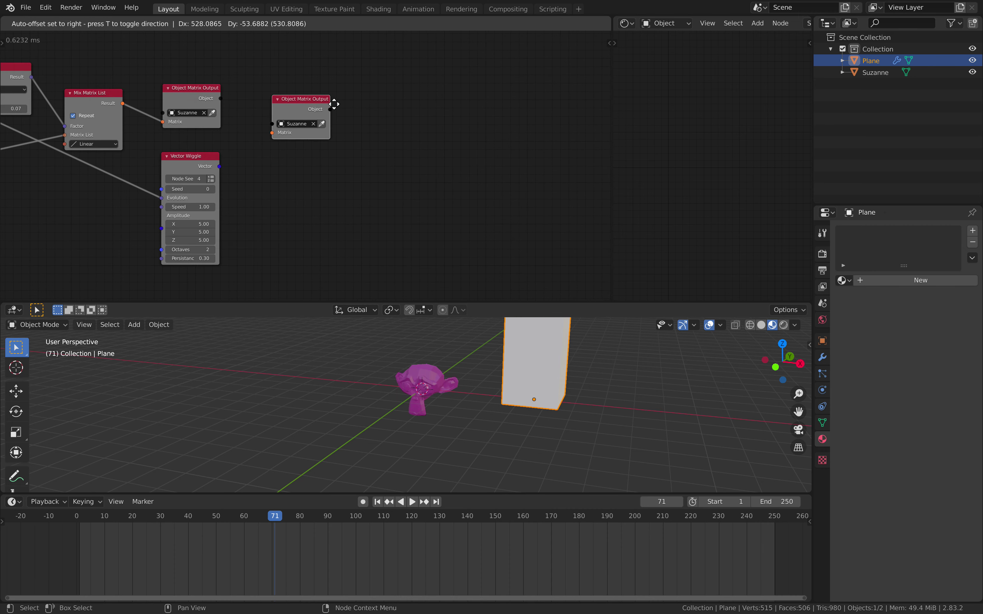
pyautogui.click(328, 120)
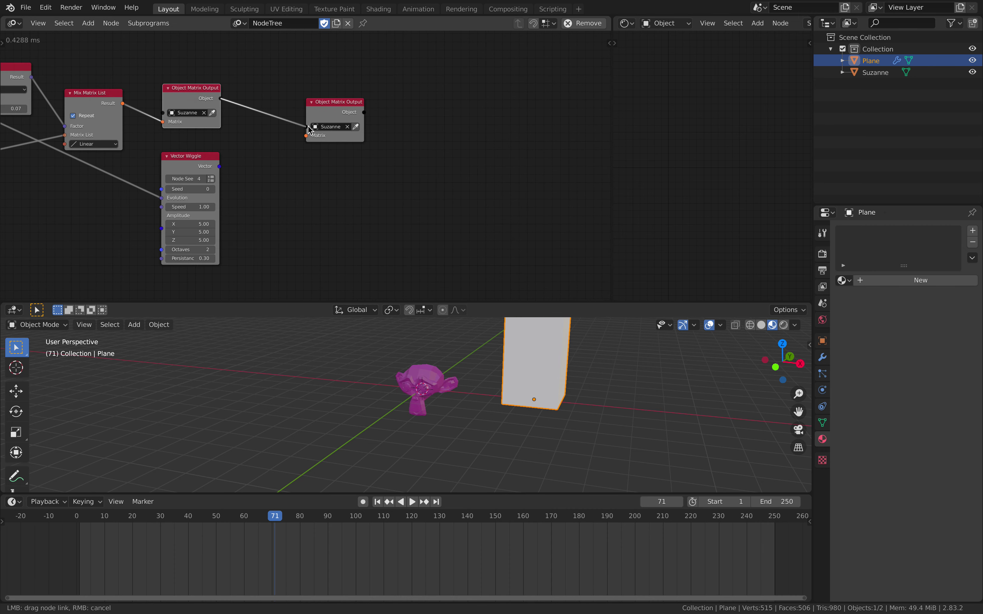
# Step: Add a Compose Matrix node, feeding its Translation from Vector Wiggle and linking its Matrix output to the second Object Matrix Output
pyautogui.moveTo(209, 157); pyautogui.dragTo(171, 179)
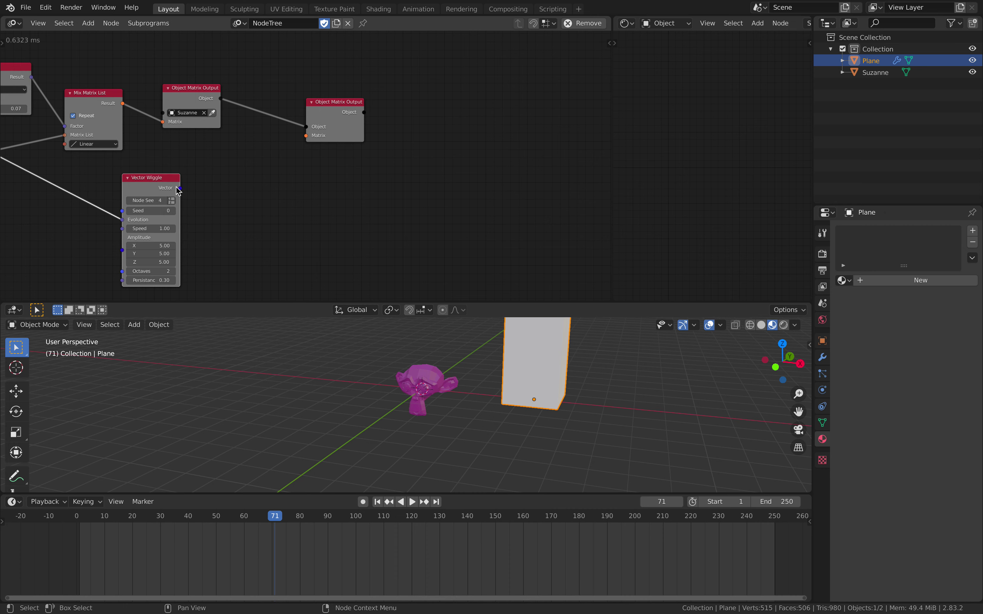
pyautogui.hotkey('shift', 'a')
pyautogui.click(268, 185)
pyautogui.write('compose')
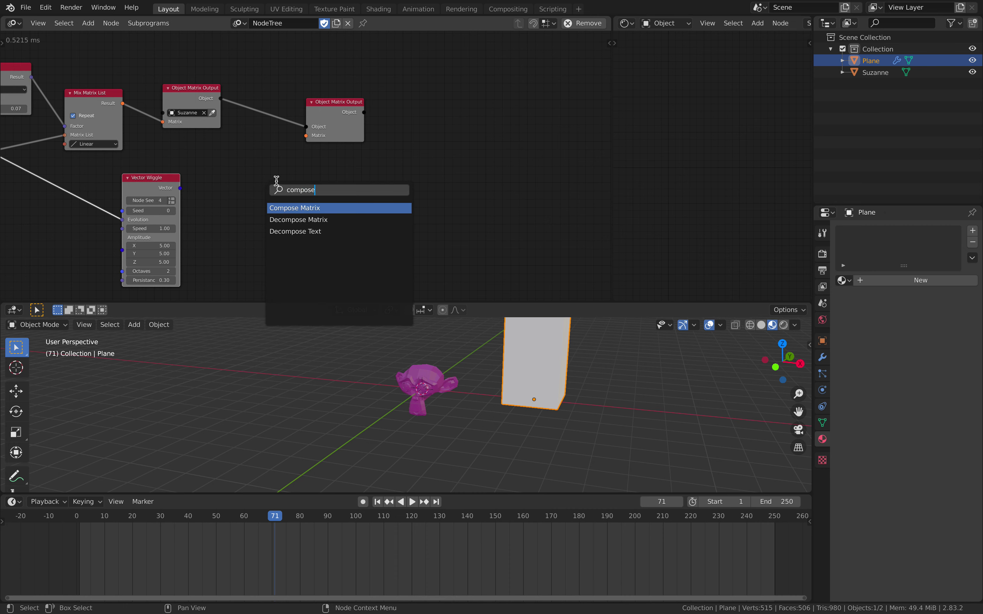
pyautogui.press('Return')
pyautogui.click(228, 158)
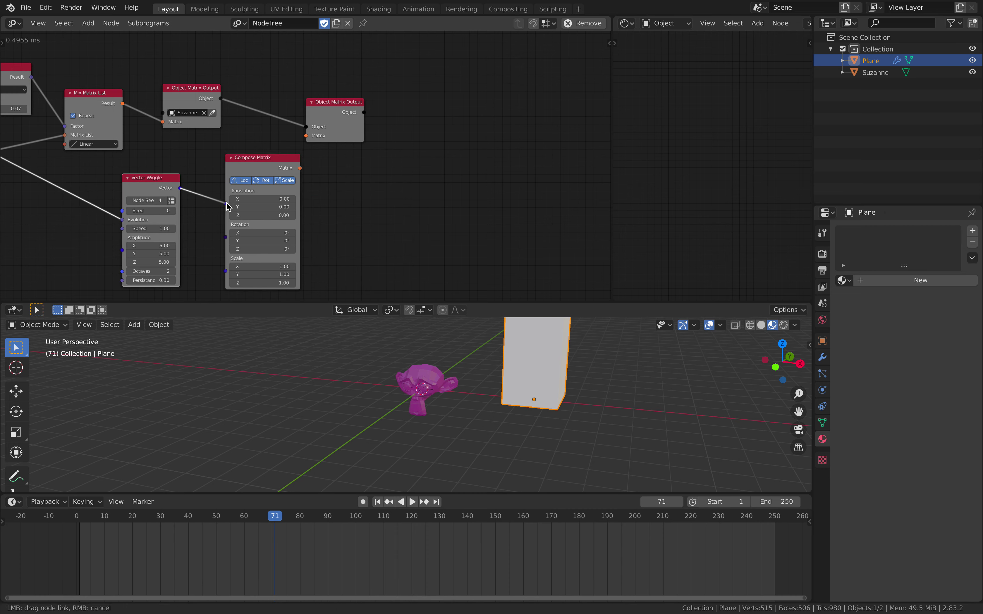
pyautogui.moveTo(228, 205); pyautogui.dragTo(227, 203)
pyautogui.moveTo(309, 140); pyautogui.dragTo(309, 138)
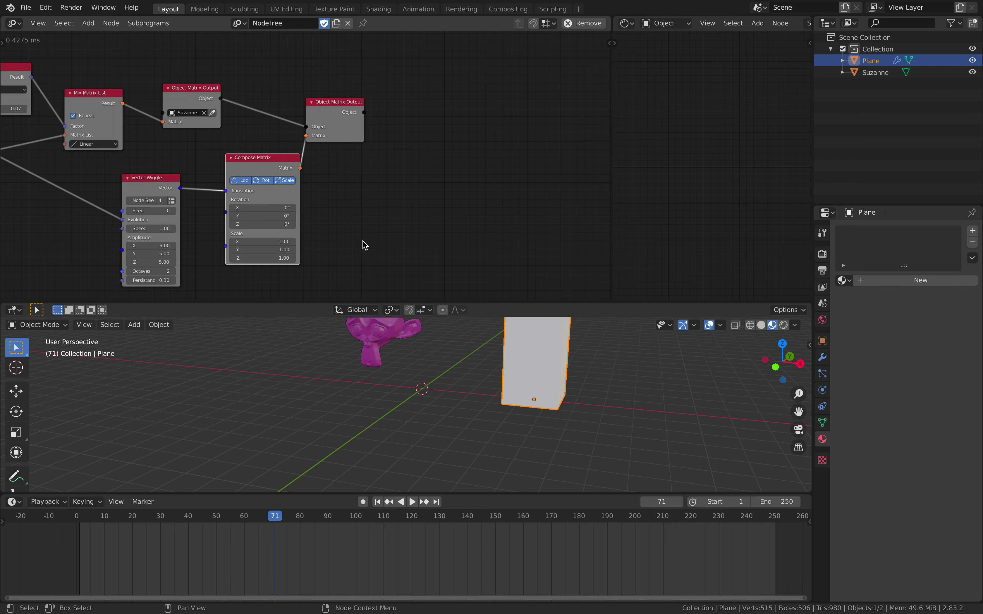
# Step: Set the Vector Wiggle's speed to 5.14 while the animation plays, view the monkey's motion, and stop playback
pyautogui.press('space')
pyautogui.moveTo(248, 213); pyautogui.dragTo(252, 200, button='middle')
pyautogui.moveTo(149, 217); pyautogui.dragTo(206, 217)
pyautogui.moveTo(390, 396); pyautogui.dragTo(354, 400, button='middle')
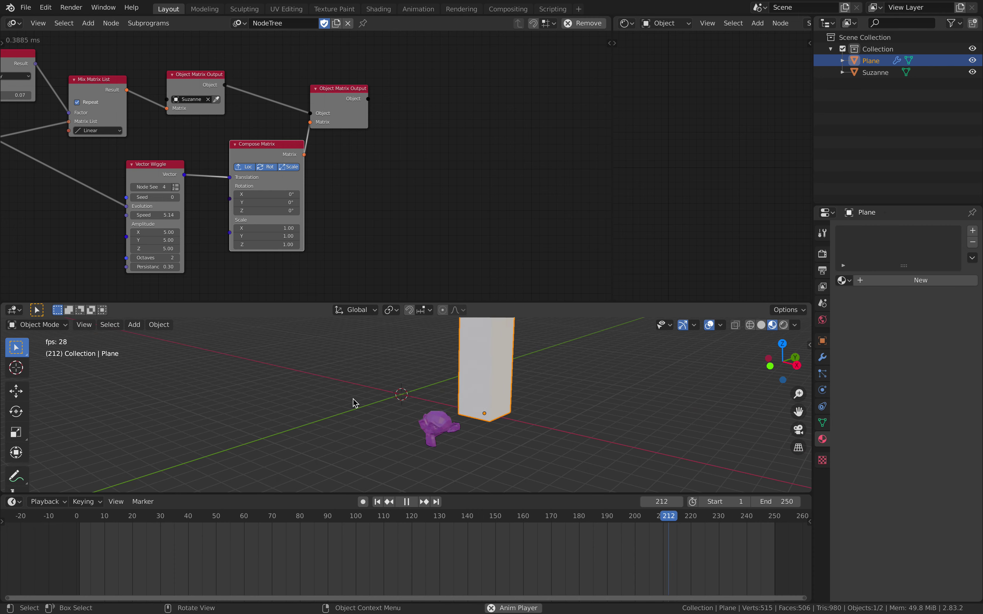
pyautogui.press('space')
# Step: Select all the nodes in the tree and save the file basicAN_001.blend
pyautogui.scroll(-2, 482, 192)
pyautogui.moveTo(435, 163); pyautogui.dragTo(502, 190, button='middle')
pyautogui.press('a')
pyautogui.press('a')
pyautogui.press('a')
pyautogui.click(610, 43)
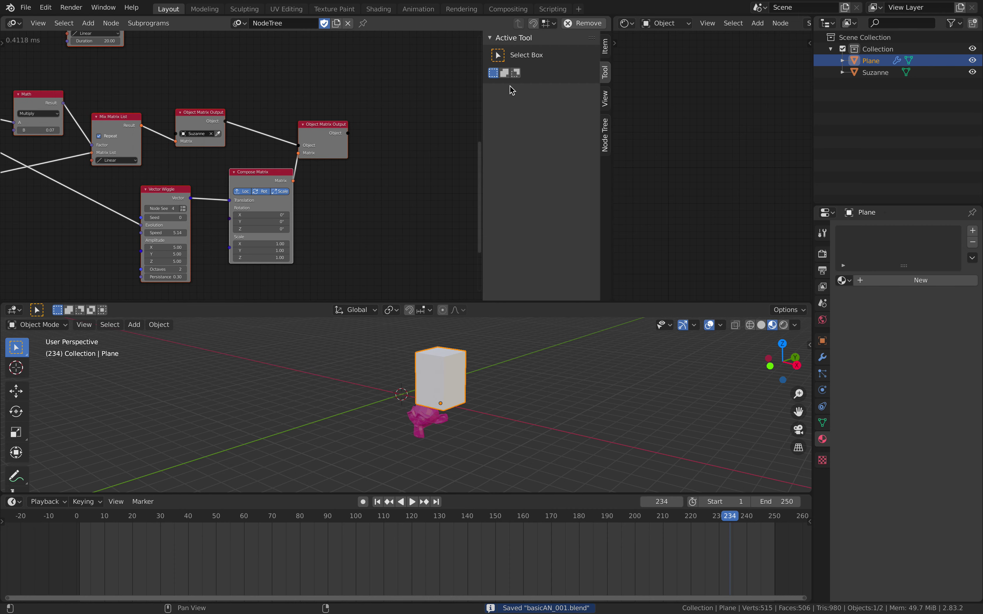
pyautogui.moveTo(483, 90); pyautogui.dragTo(627, 86)
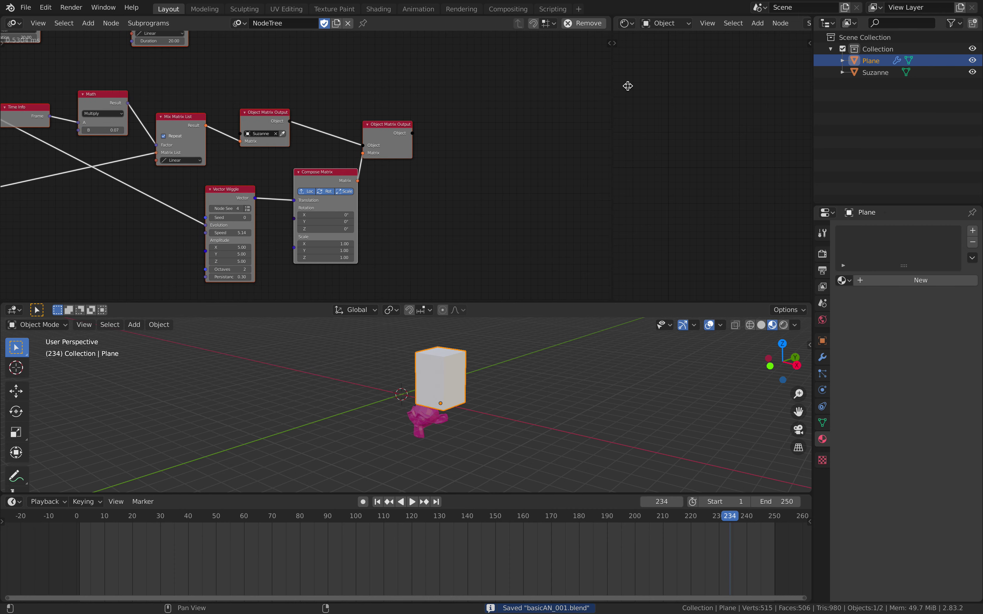
pyautogui.moveTo(532, 108); pyautogui.dragTo(503, 116, button='middle')
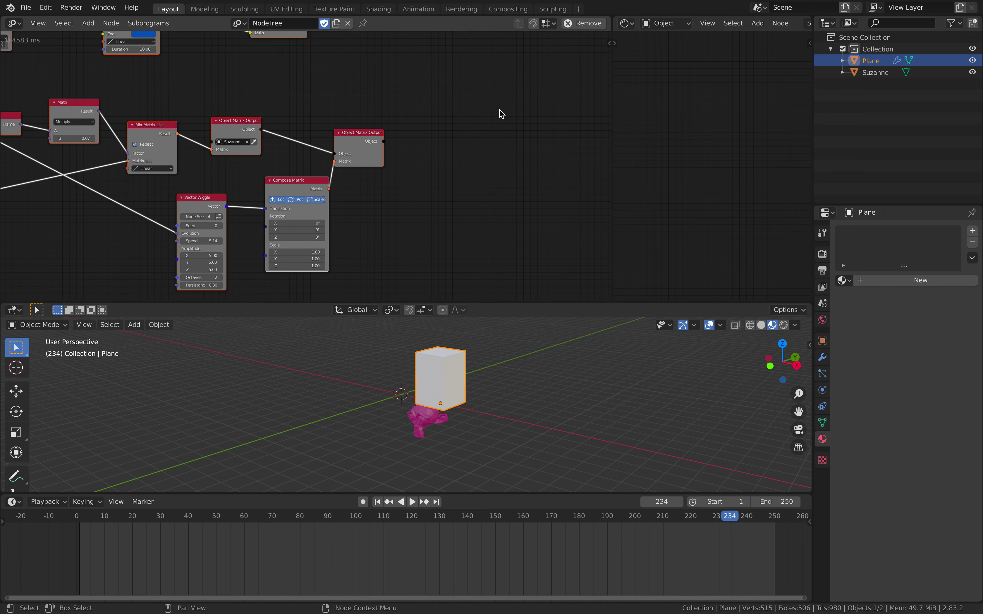
pyautogui.moveTo(468, 113); pyautogui.dragTo(479, 119, button='middle')
# Step: Open the node tree settings and examine the auto execution and Developer options
pyautogui.click(608, 44)
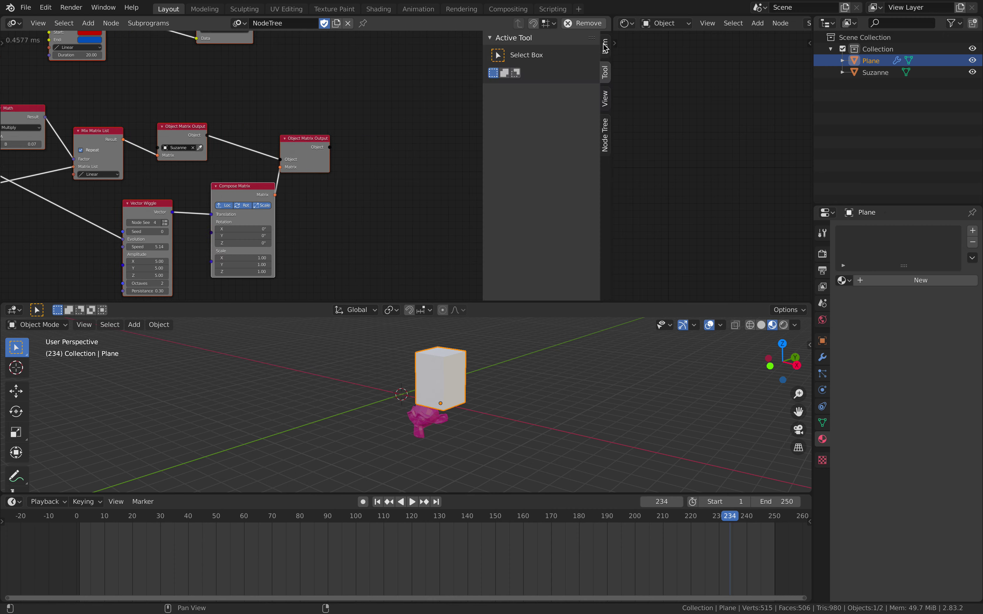
pyautogui.click(607, 127)
pyautogui.moveTo(531, 380); pyautogui.dragTo(509, 382, button='middle')
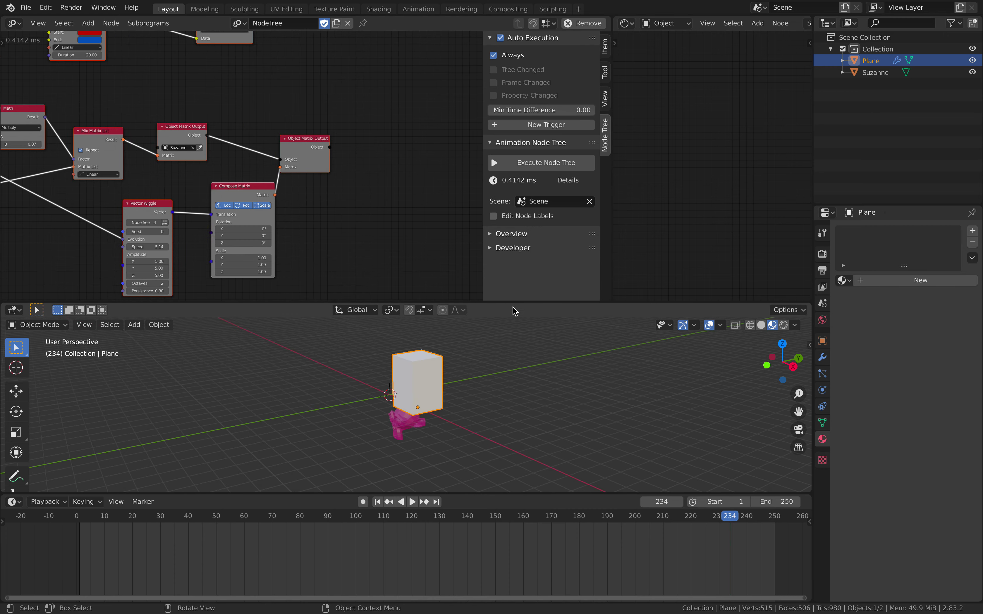
pyautogui.click(512, 247)
pyautogui.scroll(-4, 524, 227)
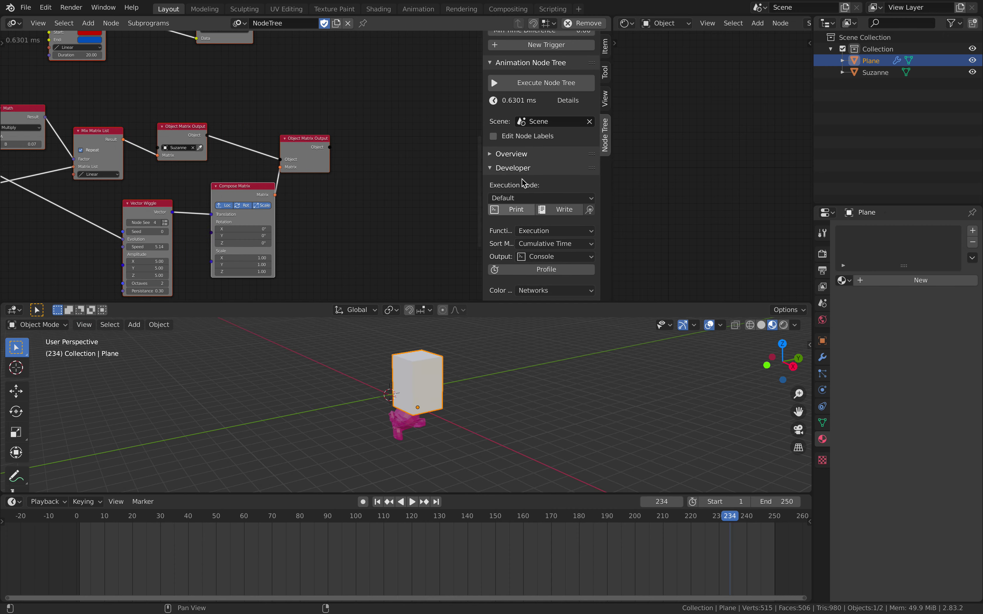
pyautogui.scroll(4, 524, 184)
# Step: Examine the Compose Matrix node's properties together with the active tool and annotation settings
pyautogui.click(605, 98)
pyautogui.click(606, 71)
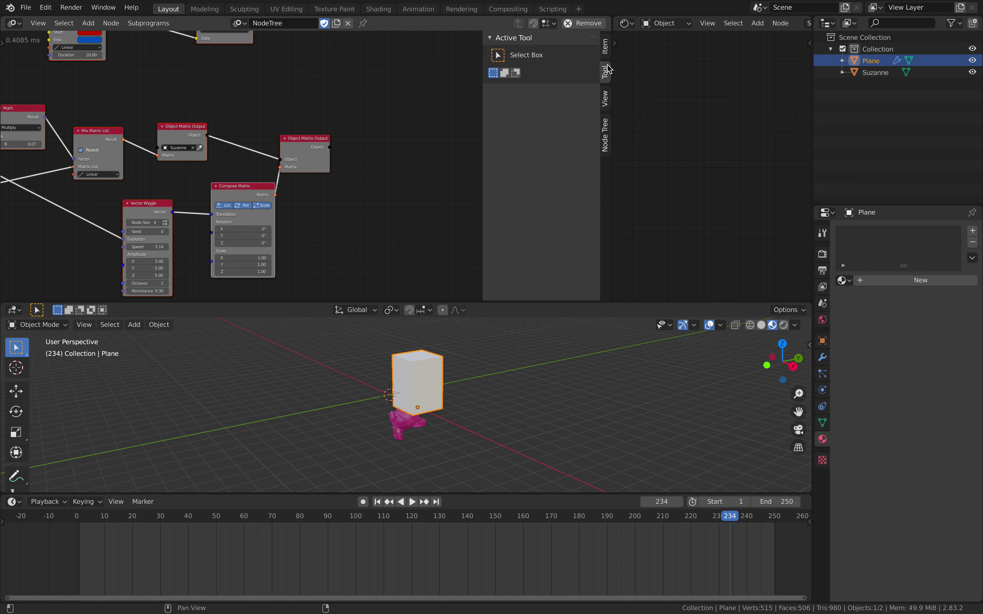
pyautogui.click(607, 47)
pyautogui.click(547, 187)
pyautogui.click(513, 170)
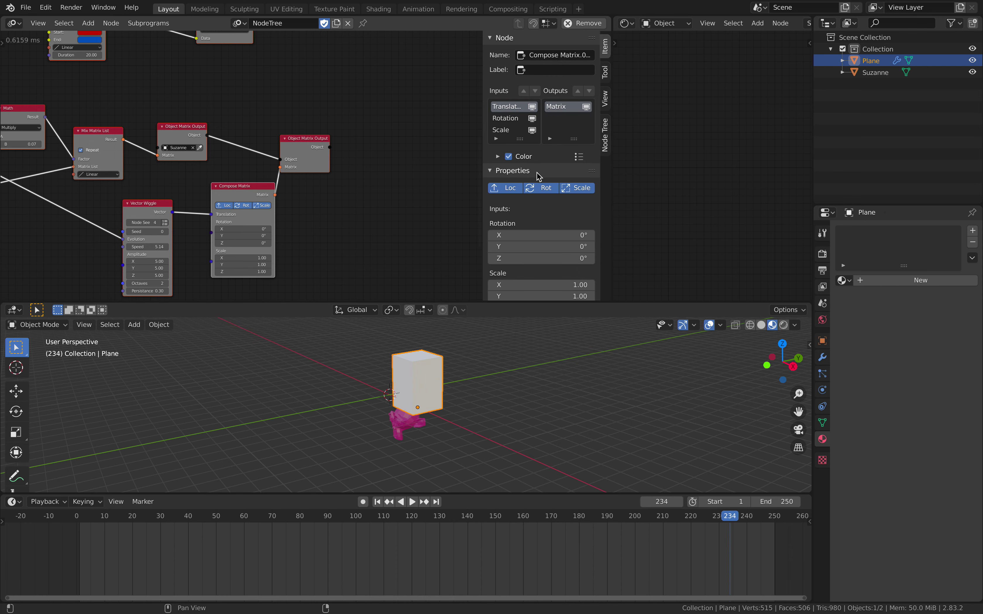
pyautogui.scroll(-3, 569, 191)
pyautogui.click(606, 73)
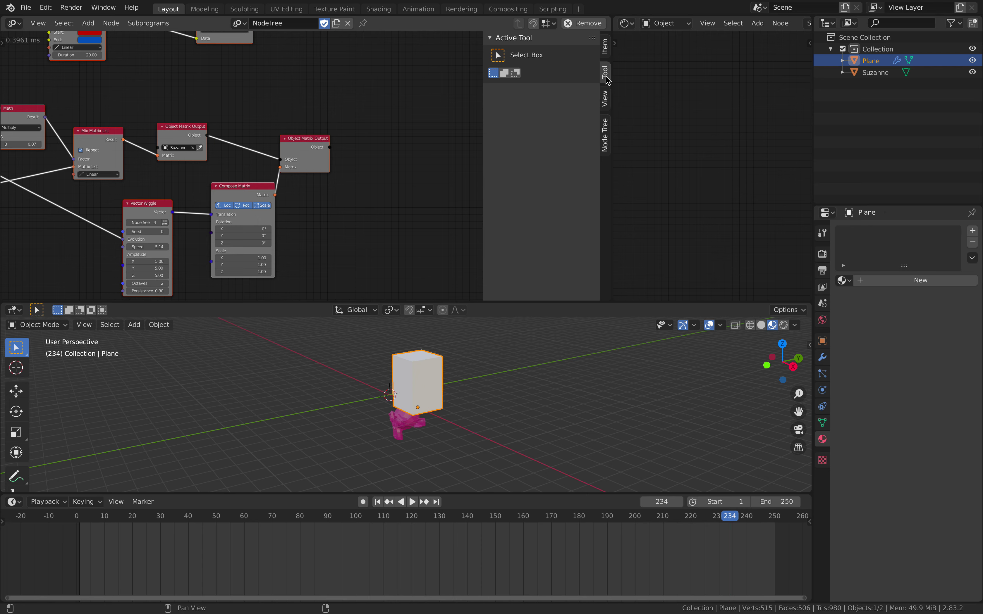
pyautogui.click(607, 102)
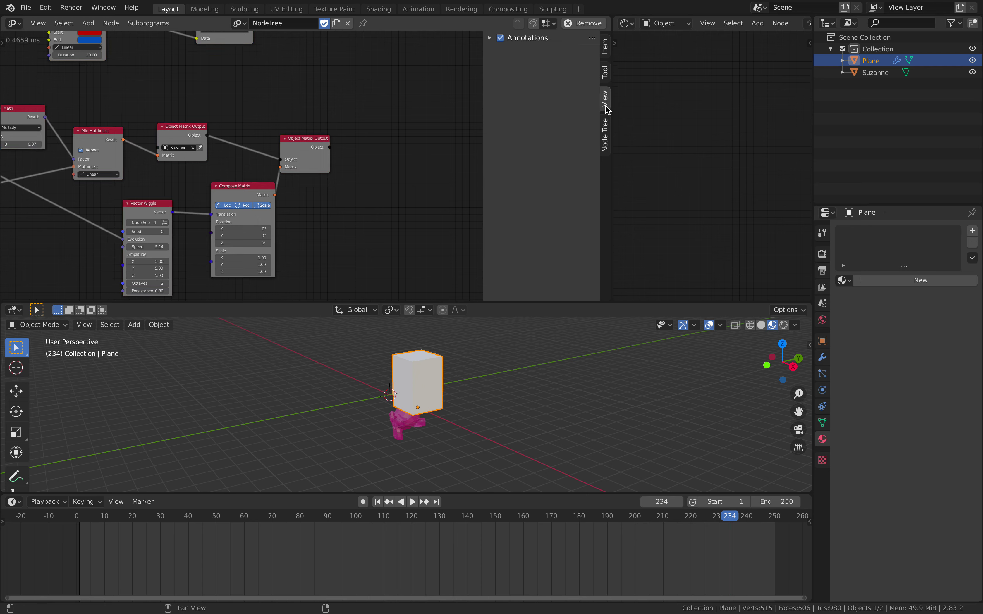
pyautogui.click(606, 54)
pyautogui.scroll(-4, 588, 155)
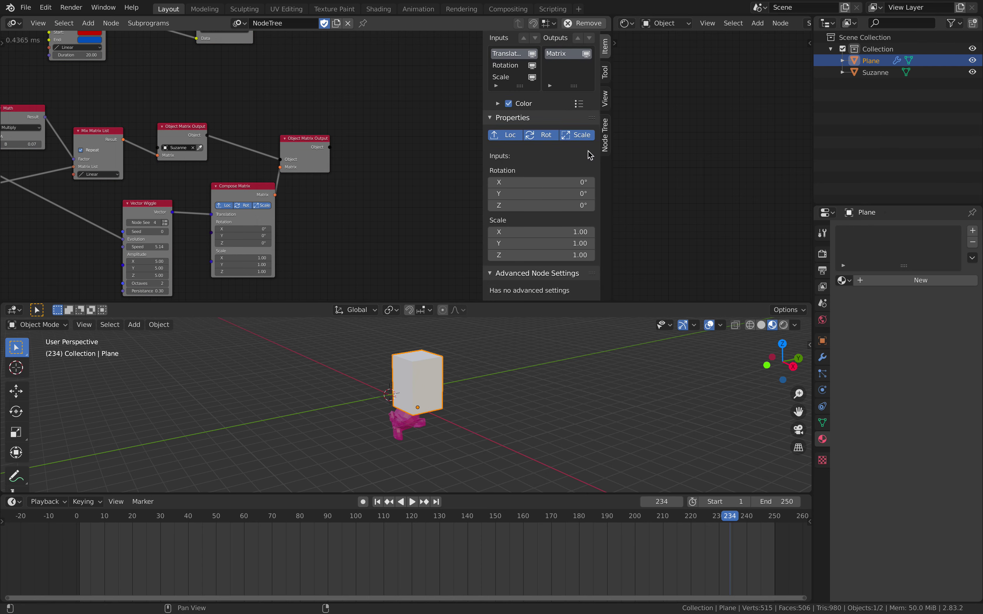
# Step: Bake the node tree's animation to keyframes and delete all the nodes
pyautogui.click(604, 139)
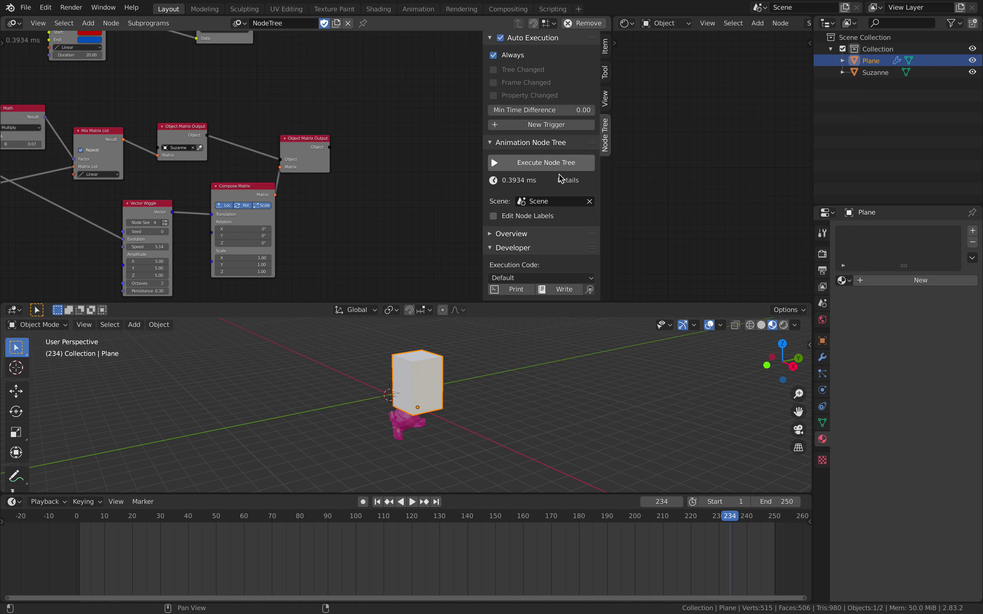
pyautogui.click(535, 234)
pyautogui.scroll(-6, 544, 211)
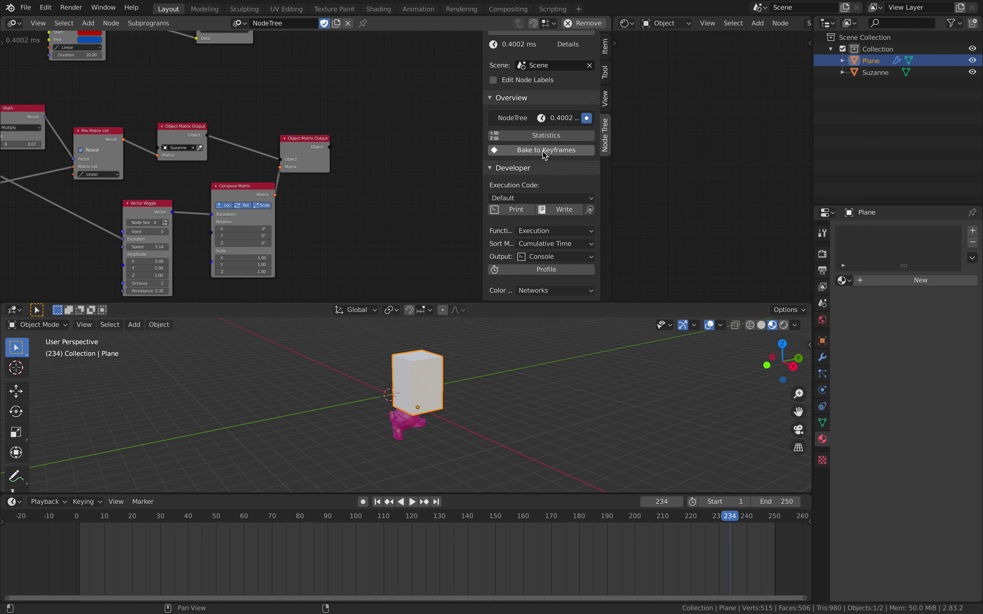
pyautogui.click(544, 151)
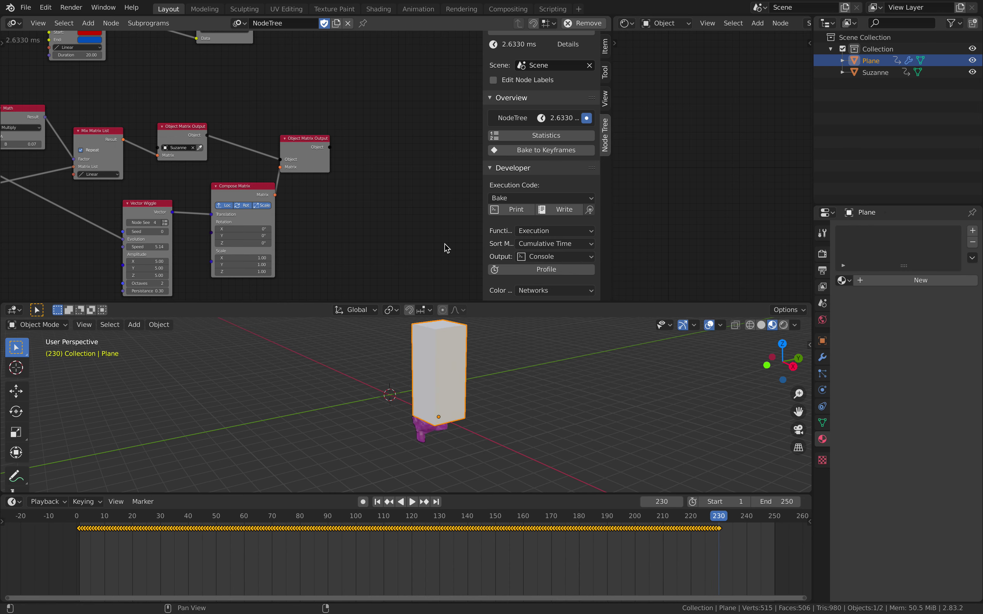
pyautogui.press('x')
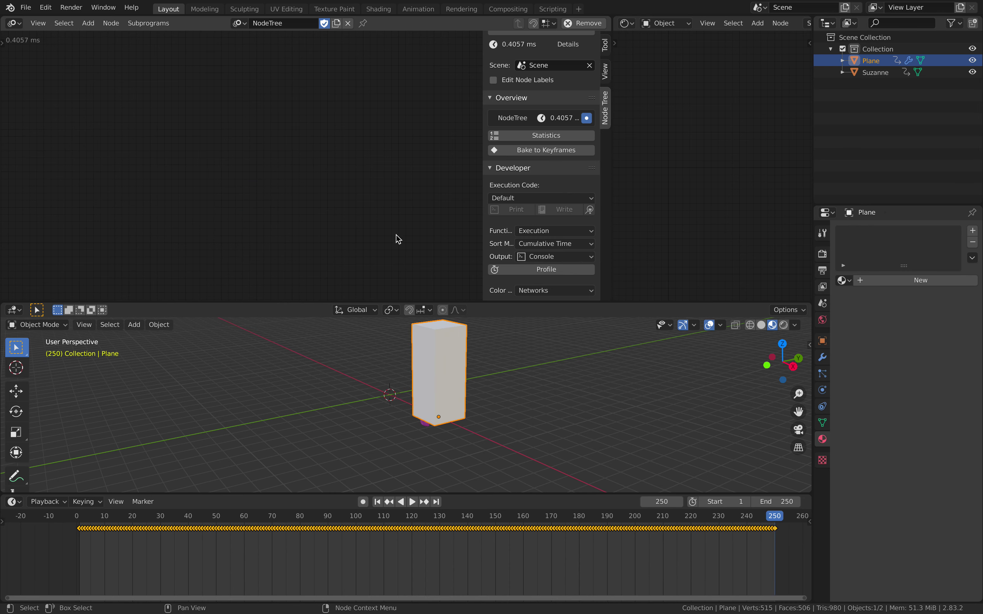
# Step: Scrub and play the baked keyframe animation from different viewing angles, and stop it
pyautogui.moveTo(462, 515); pyautogui.dragTo(261, 513)
pyautogui.moveTo(305, 458); pyautogui.dragTo(280, 484, button='middle')
pyautogui.press('space')
pyautogui.press('space')
pyautogui.moveTo(542, 359); pyautogui.dragTo(513, 361, button='middle')
pyautogui.keyDown('shift'); pyautogui.moveTo(502, 360); pyautogui.dragTo(415, 394, button='middle'); pyautogui.keyUp('shift')
pyautogui.click(379, 512)
pyautogui.press('space')
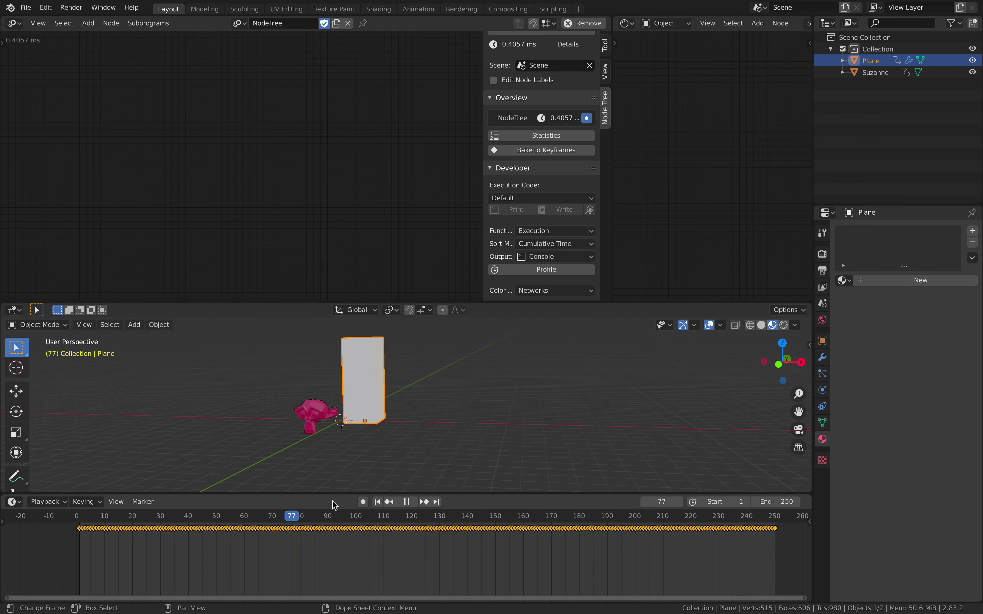
pyautogui.press('Escape')
# Step: Switch the node editor area to the Graph Editor, frame the plane's location curves and deselect their keyframes
pyautogui.click(15, 23)
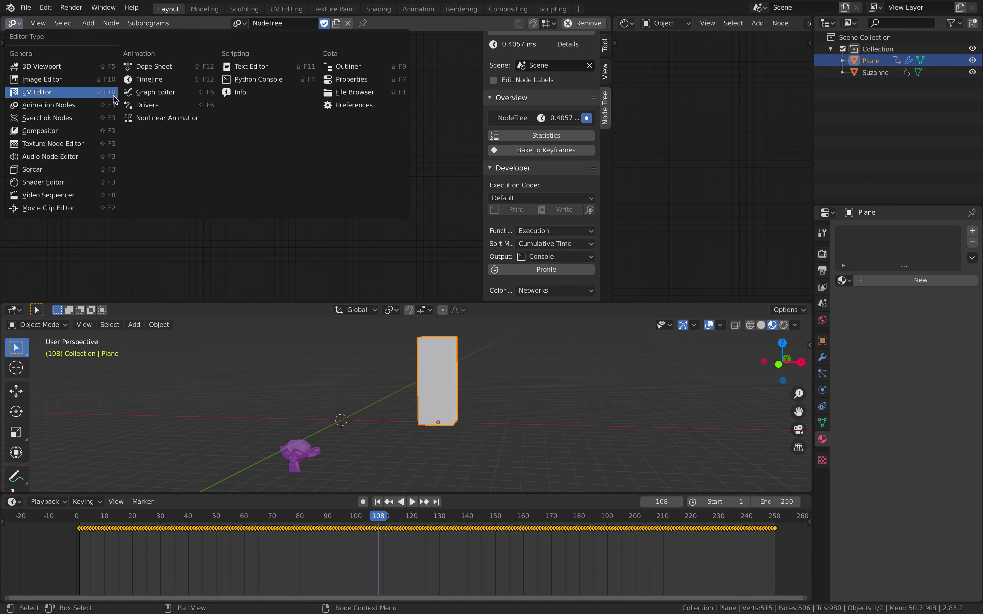
pyautogui.click(144, 96)
pyautogui.scroll(-4, 398, 149)
pyautogui.press('Home')
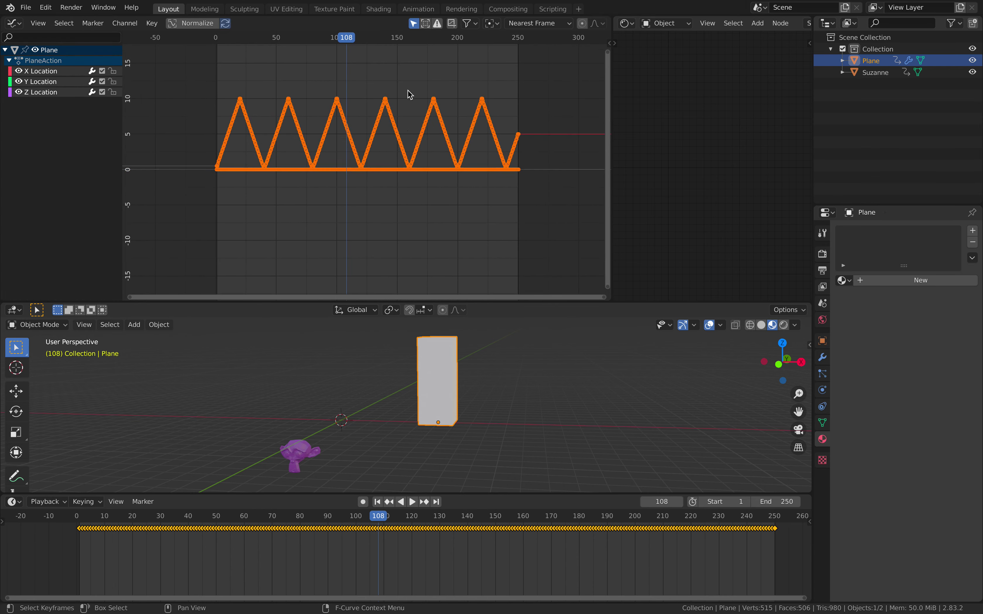
pyautogui.click(408, 91)
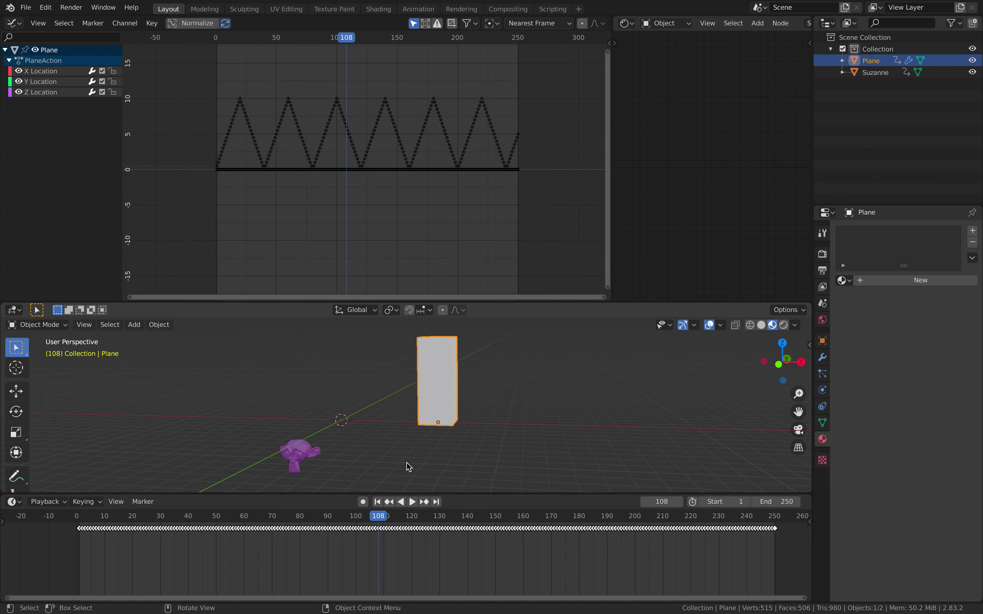
# Step: Play the baked animation briefly, stop it, and enlarge the 3D viewport by shrinking the Graph Editor
pyautogui.click(408, 501)
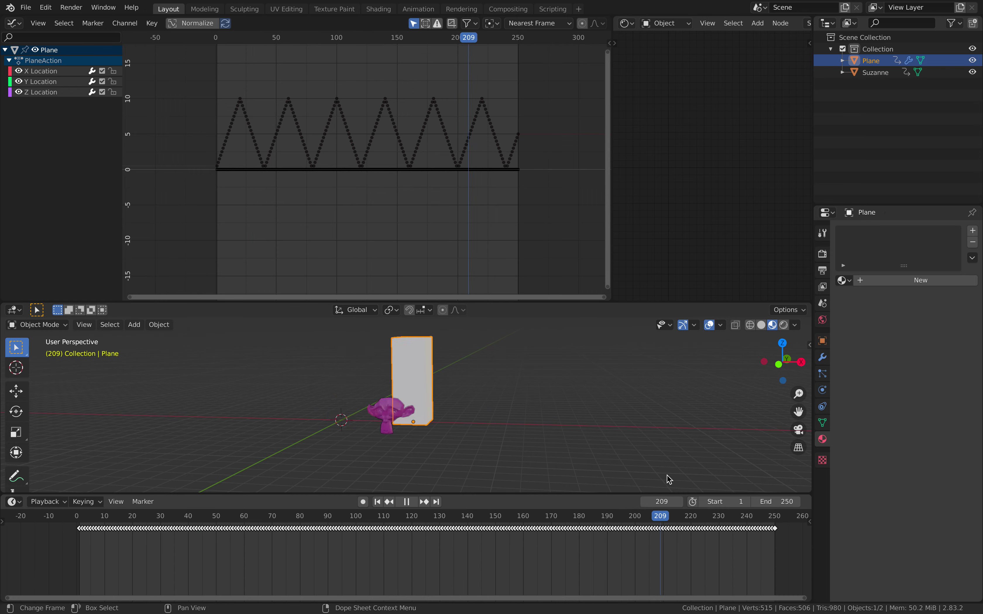
pyautogui.press('space')
pyautogui.moveTo(460, 397); pyautogui.dragTo(452, 400, button='middle')
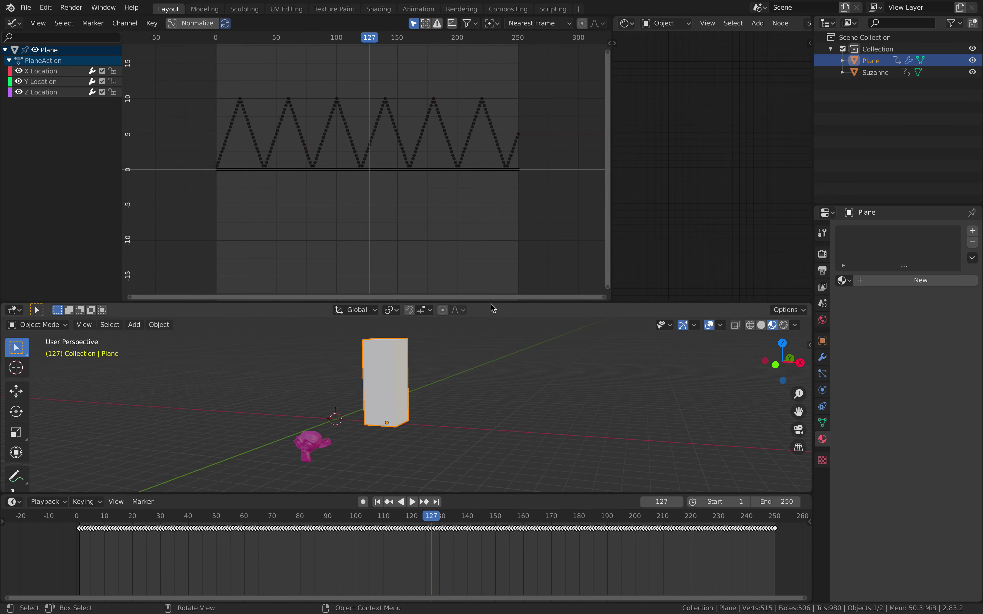
pyautogui.moveTo(494, 303); pyautogui.dragTo(475, 183)
pyautogui.moveTo(480, 278); pyautogui.dragTo(492, 278, button='middle')
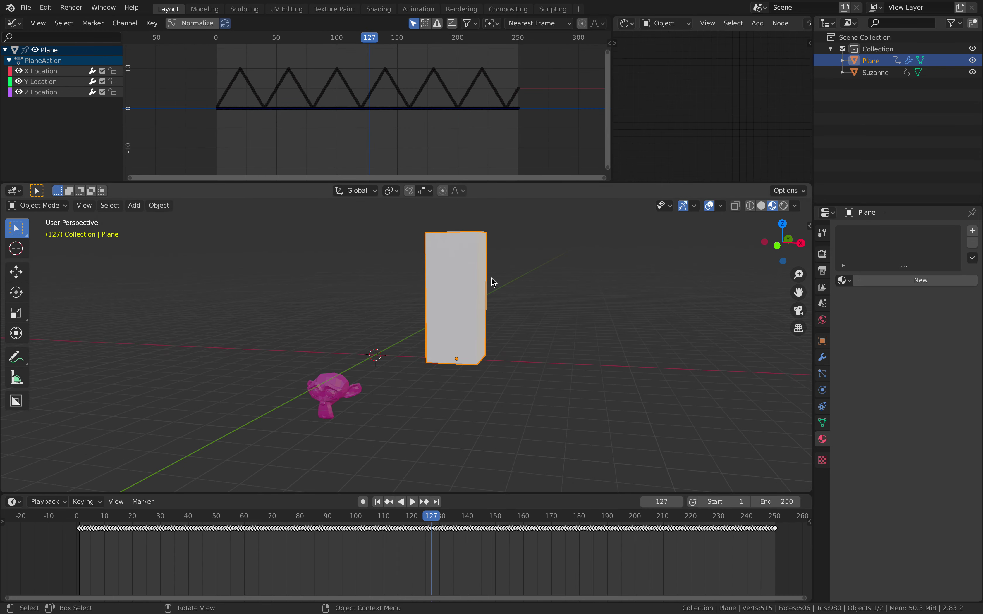